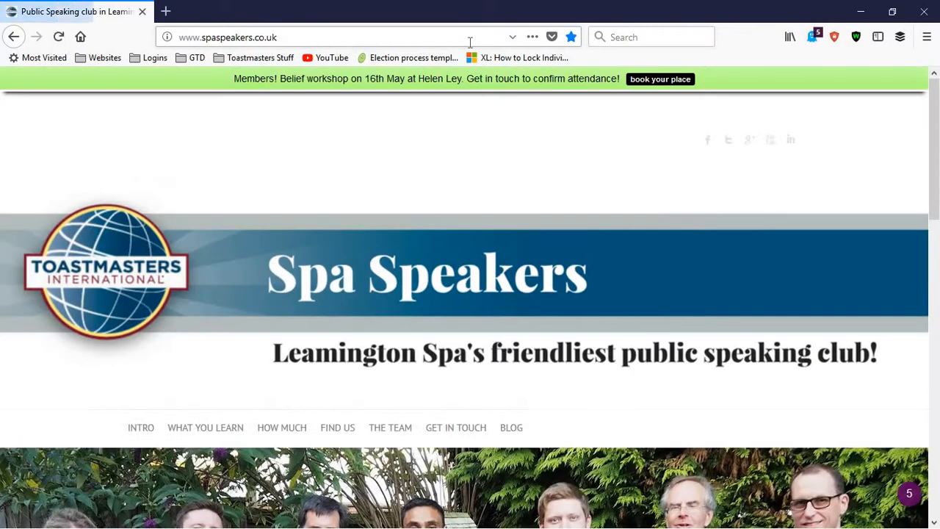
Look over the Spa Speakers home page and open the page for booking a free visit
scroll(477, 206, "down", 3)
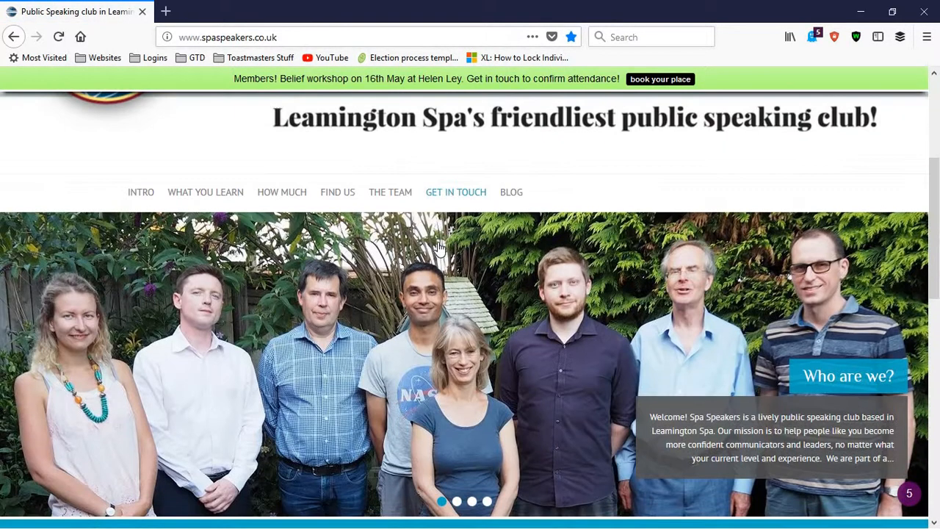
scroll(281, 287, "down", 15)
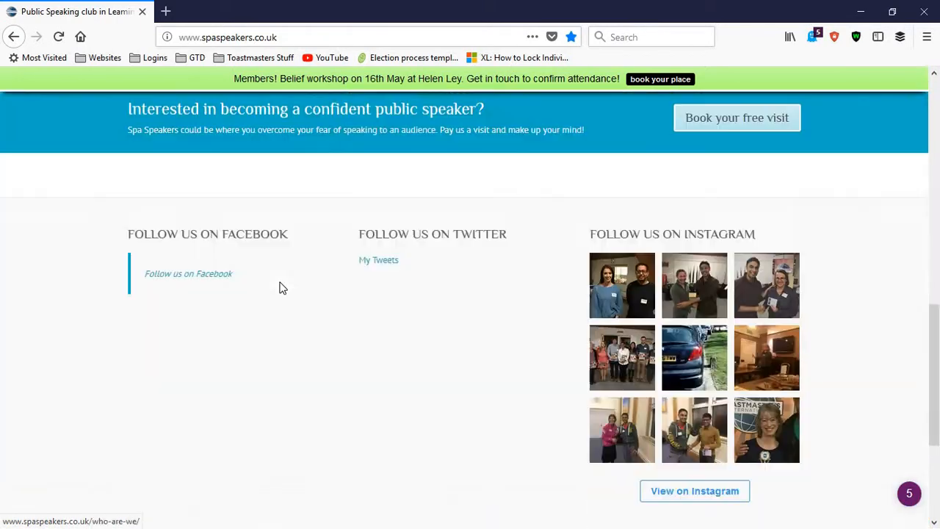
scroll(303, 394, "up", 15)
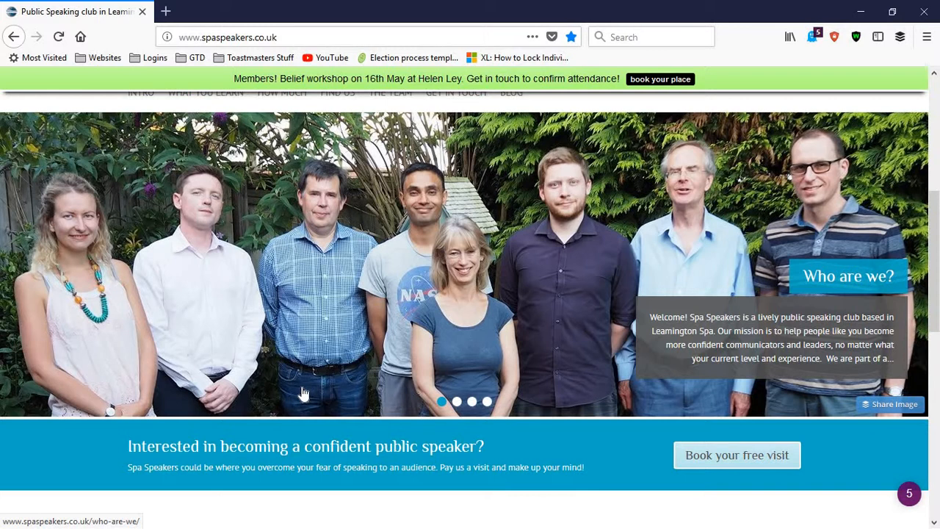
left_click(693, 457)
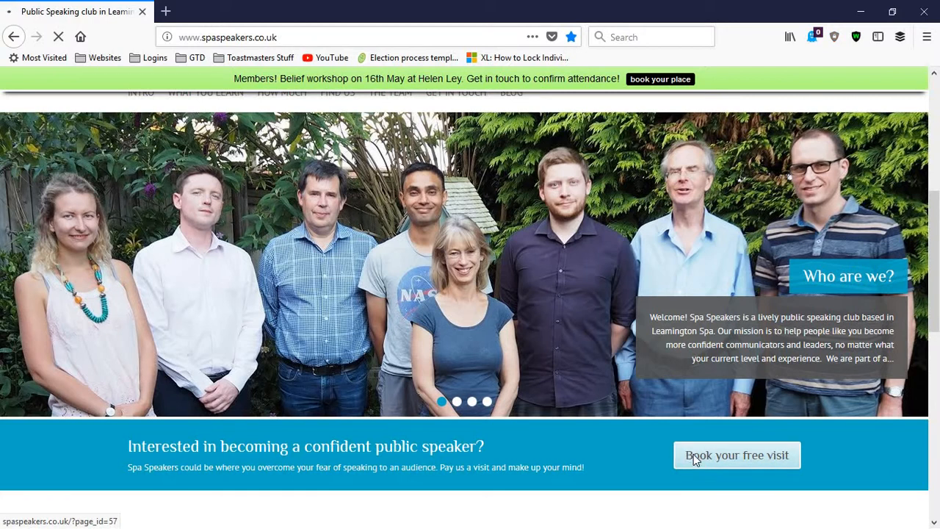
Examine the Get in touch page, including its booking and inquiry form and the events calendar below it
scroll(180, 303, "down", 2)
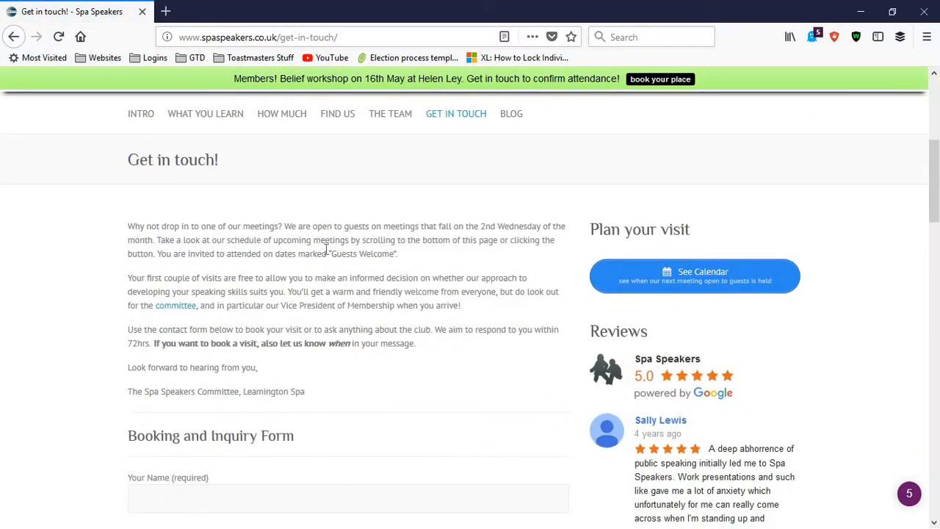
scroll(329, 250, "down", 3)
scroll(151, 243, "down", 2)
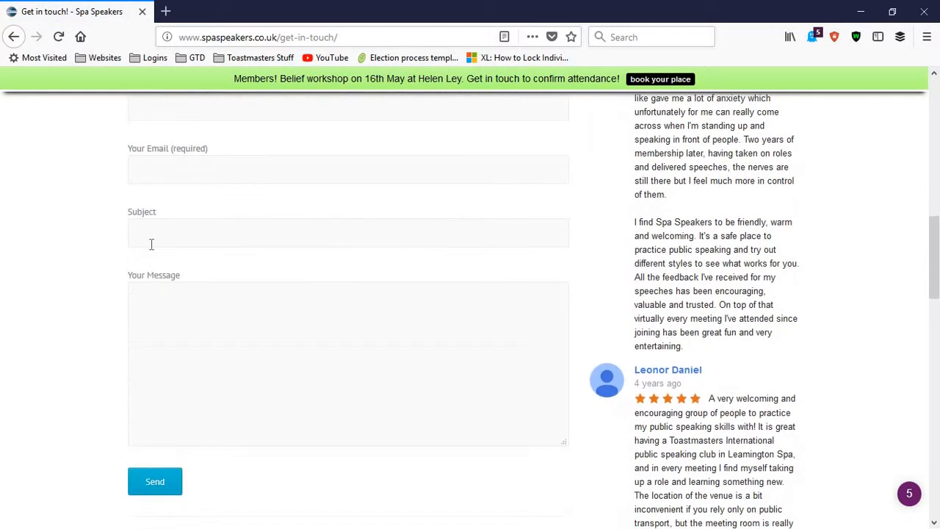
scroll(154, 243, "up", 3)
scroll(160, 260, "down", 2)
left_click(159, 261)
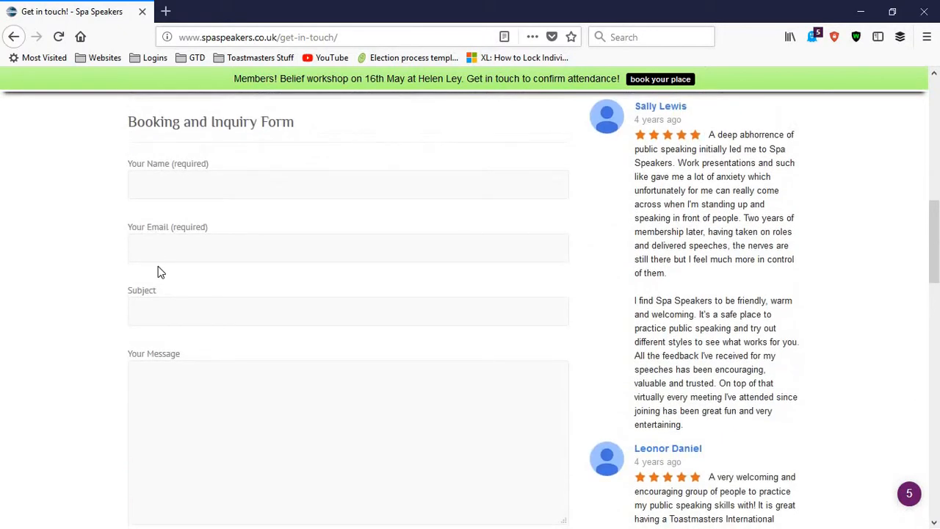
left_click(145, 320)
scroll(119, 426, "down", 2)
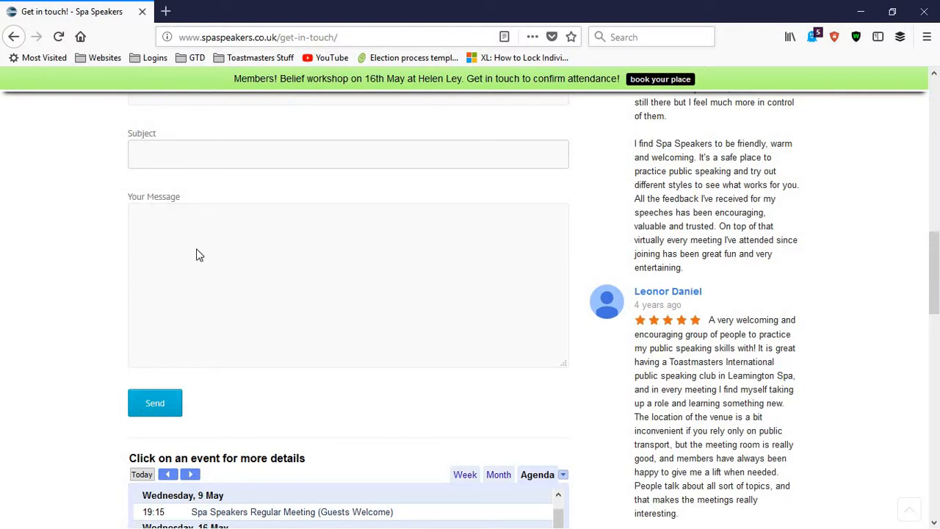
scroll(200, 253, "up", 10)
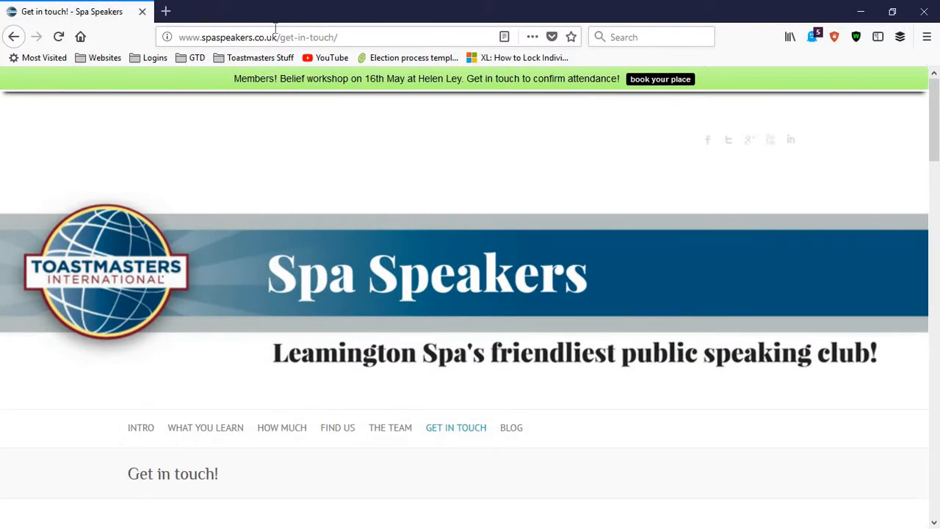
Open the site's WordPress admin address spaspeakers.co.uk/wp-admin/ in a new browser tab
left_click(166, 11)
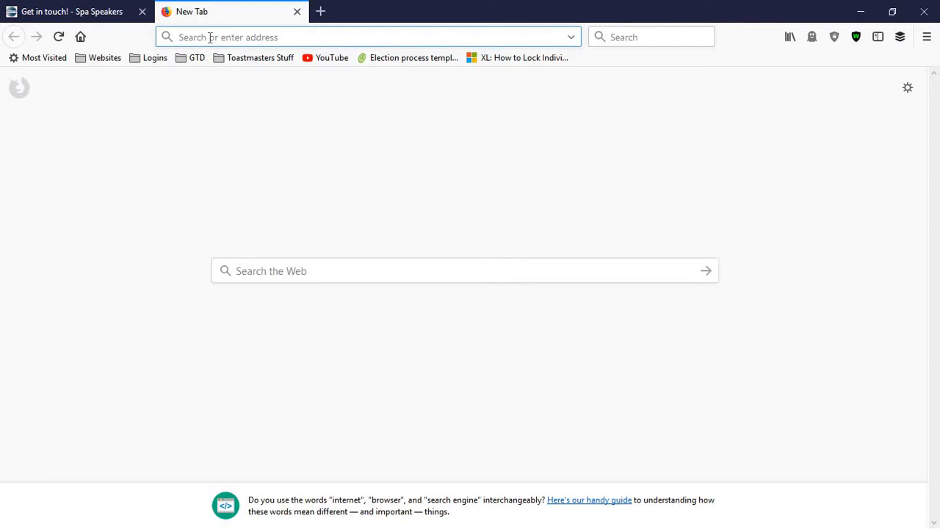
type("spa")
key("Right")
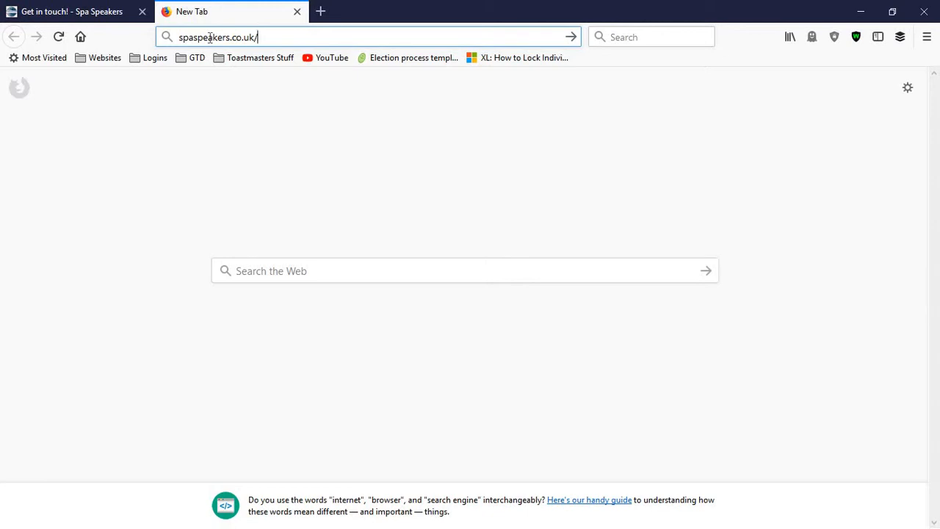
type("wp")
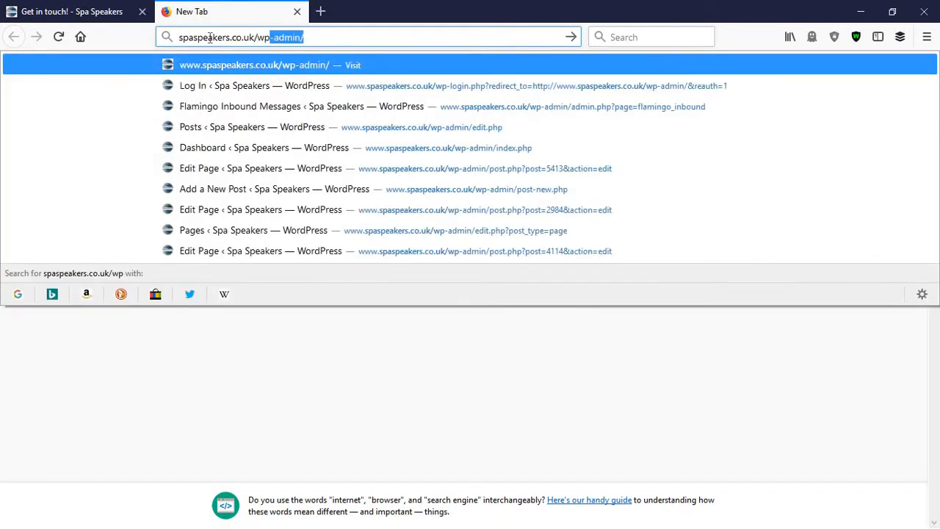
type("-admin")
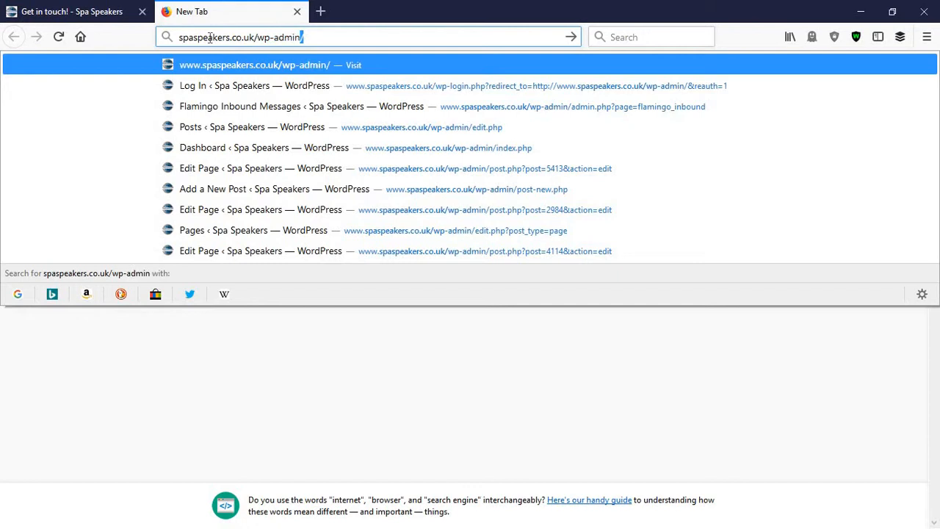
type("/")
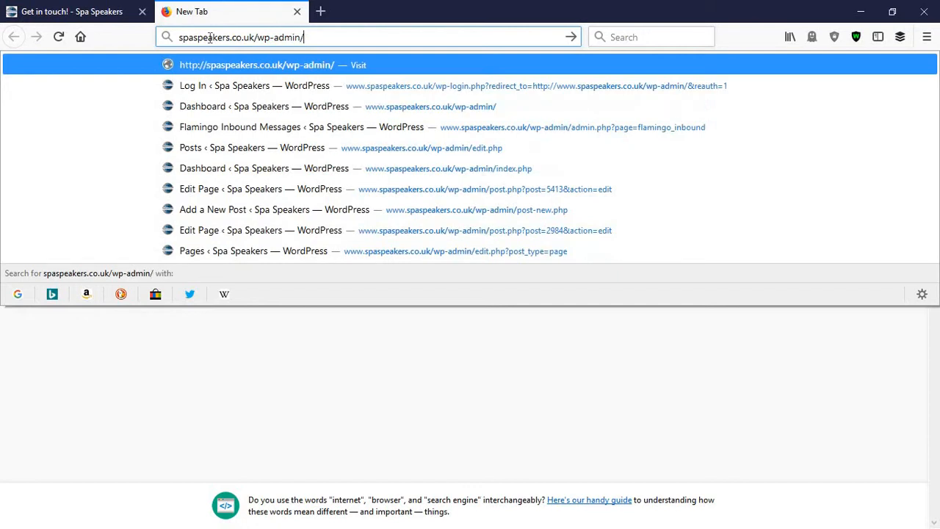
key("Return")
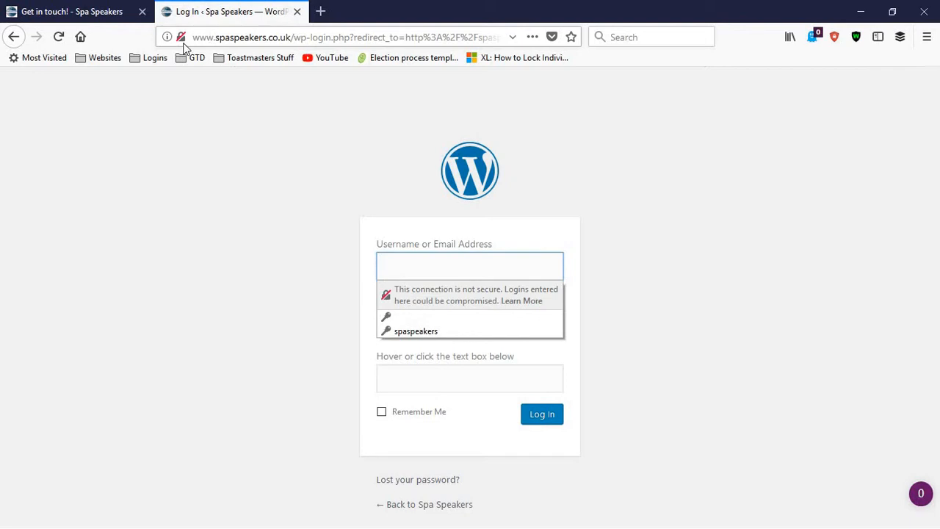
Log in to WordPress with the saved club username and password, filling in the requested captcha code
left_click(405, 330)
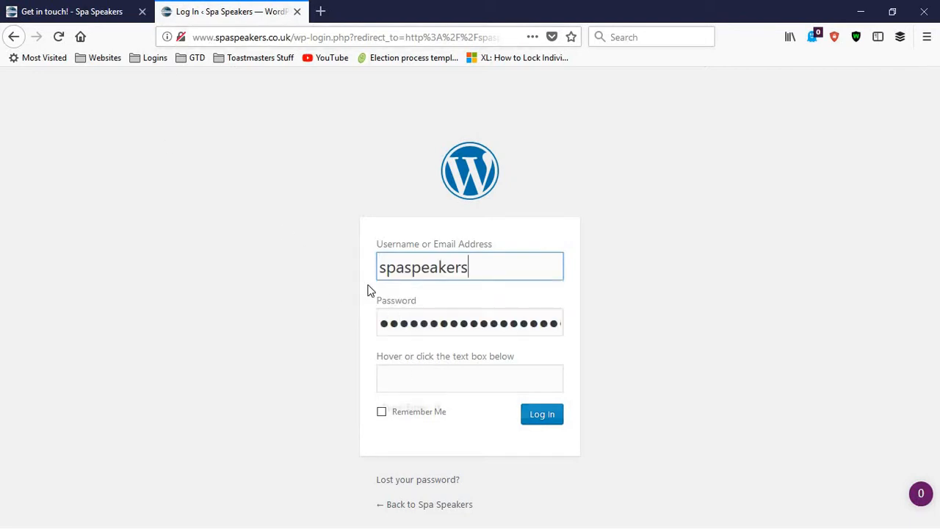
left_click(453, 387)
type("jtc")
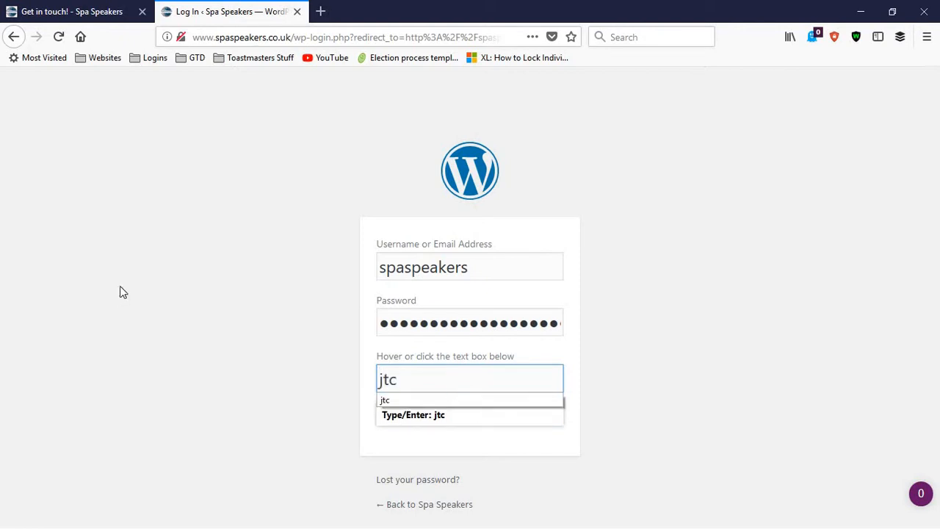
left_click(270, 361)
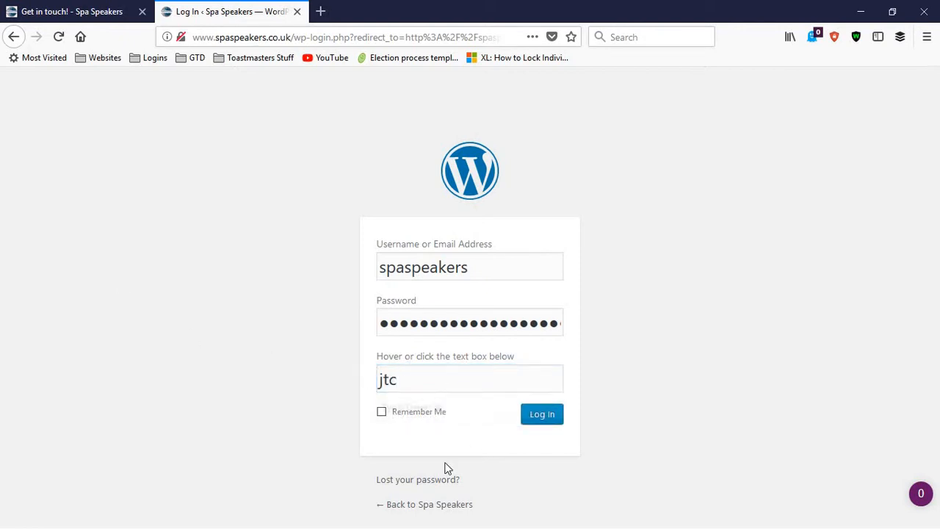
left_click(539, 423)
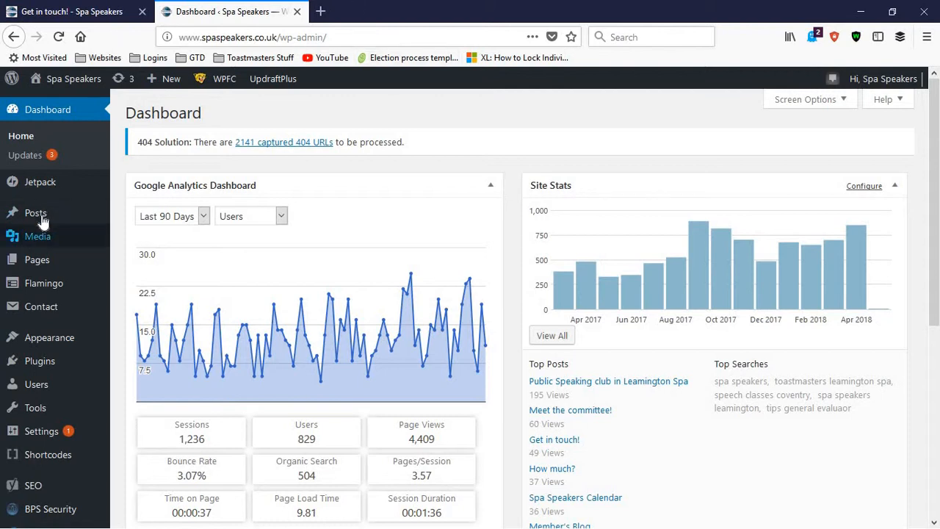
Open the list of all posts and look through the scheduled and published entries
mouse_move(43, 220)
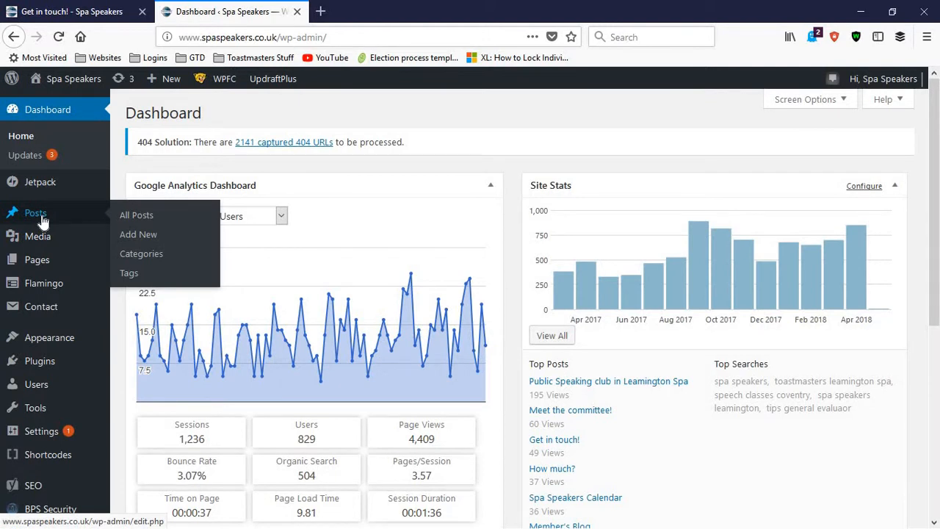
left_click(144, 215)
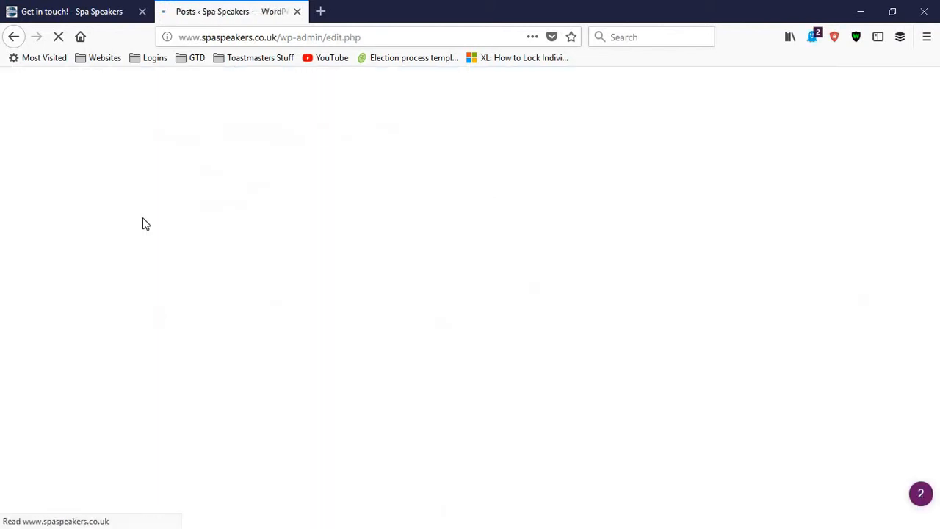
scroll(328, 225, "down", 15)
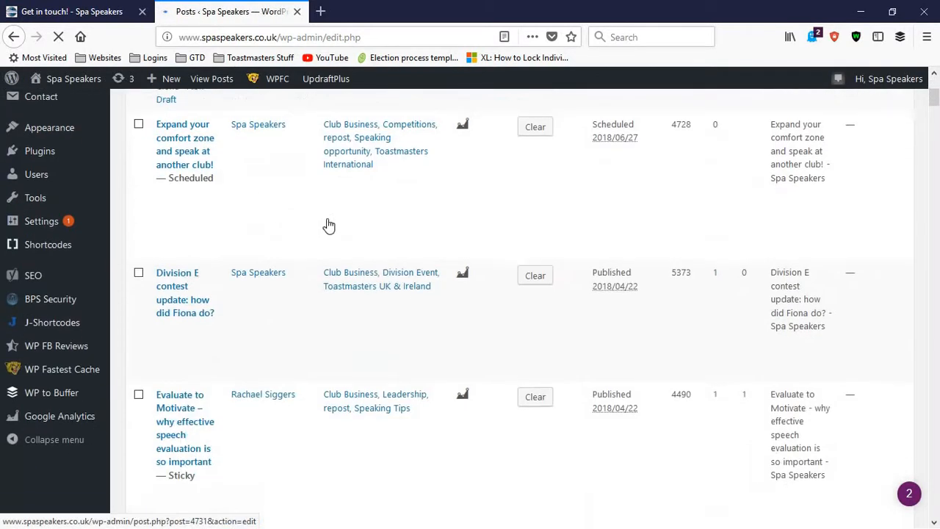
scroll(332, 225, "down", 15)
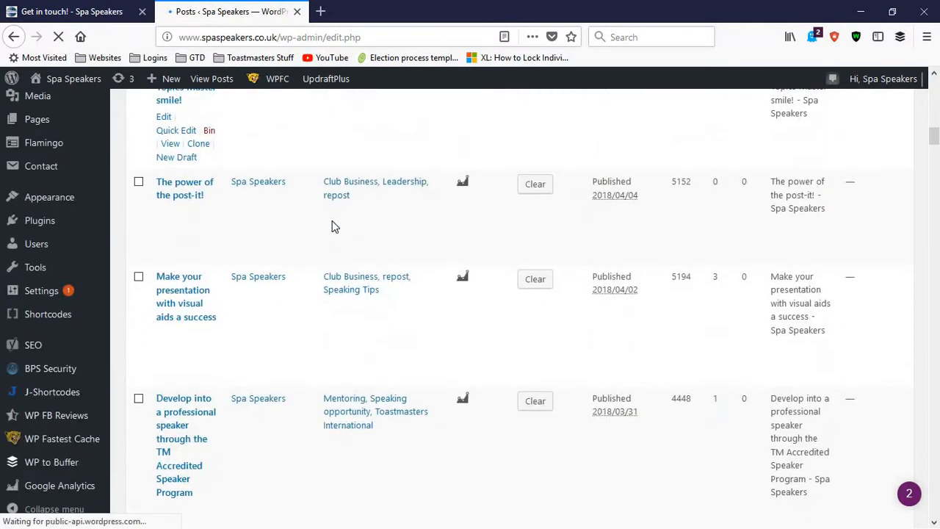
scroll(360, 292, "down", 15)
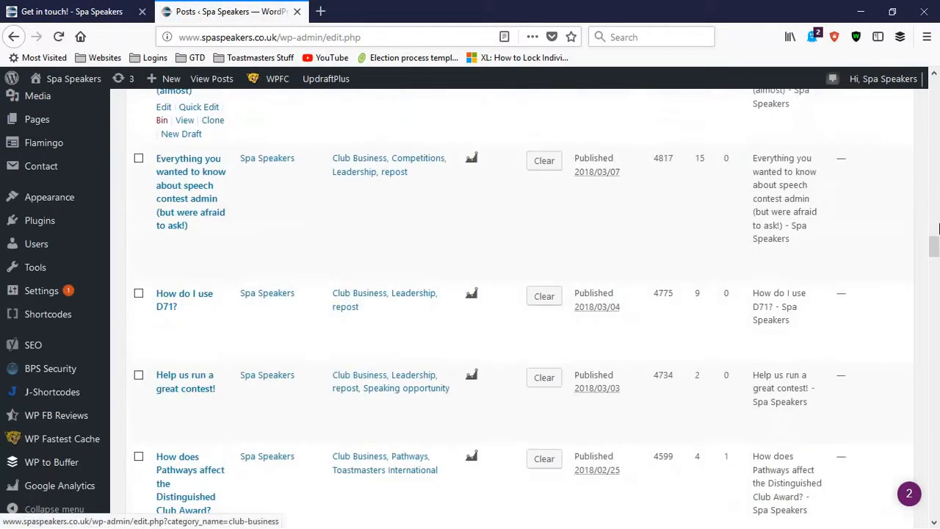
left_click_drag(934, 259, 934, 88)
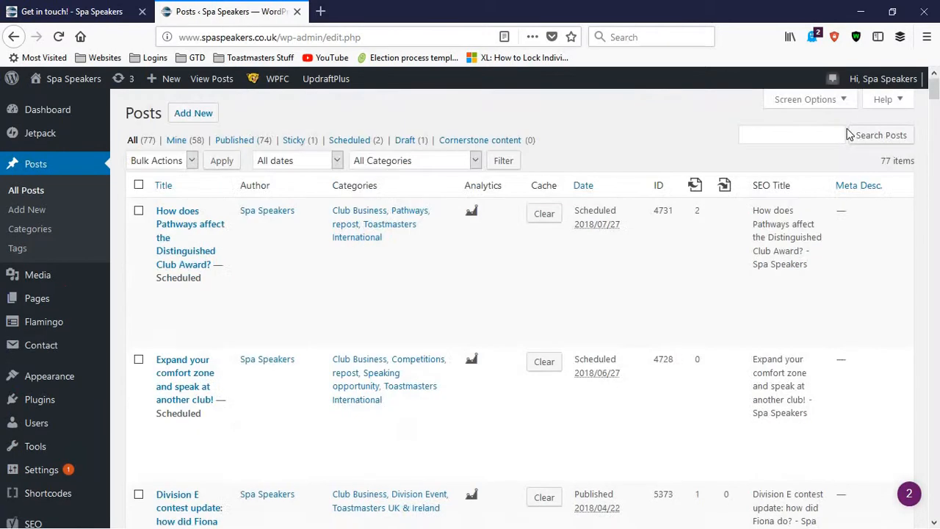
Start a new post and title it "This is a new blog"
left_click(195, 123)
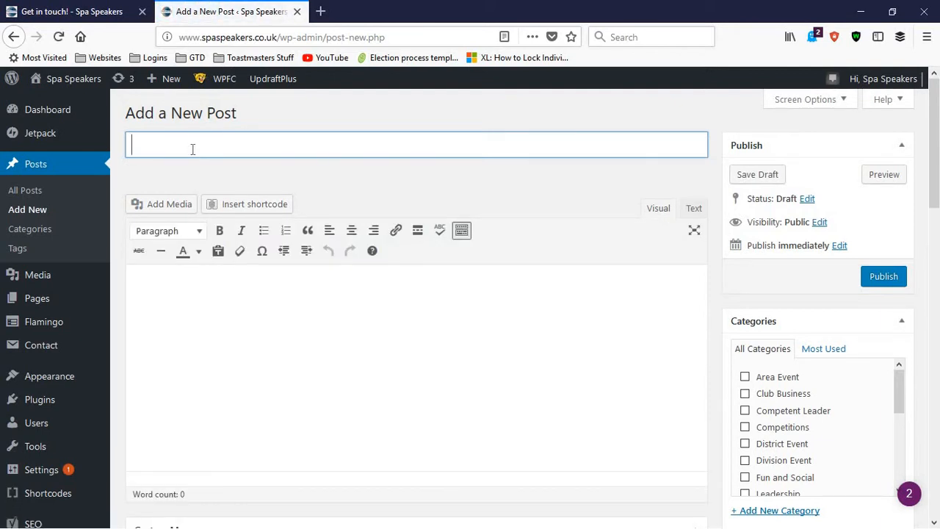
type("This is a new blog")
Enter "blah blah blah" as the first line of the post body
left_click(267, 331)
type("blo")
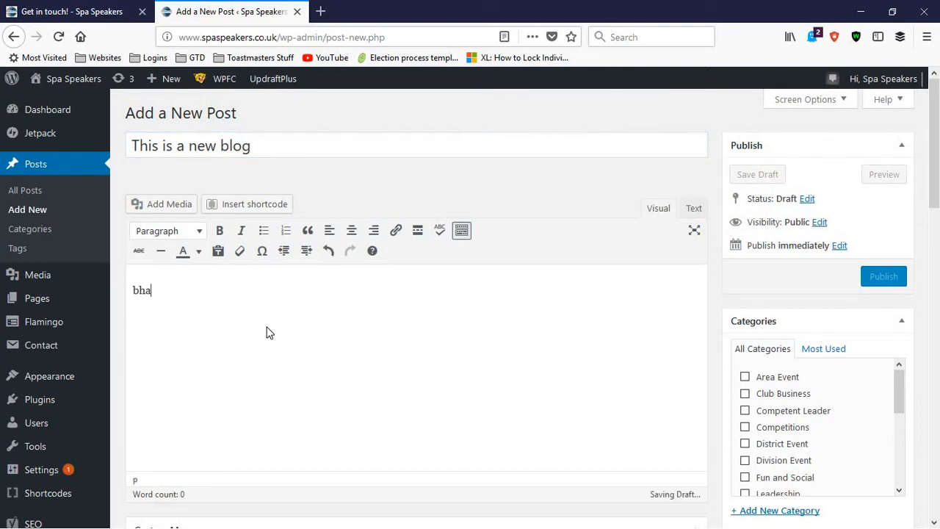
key("BackSpace")
key("BackSpace")
type("lah bl")
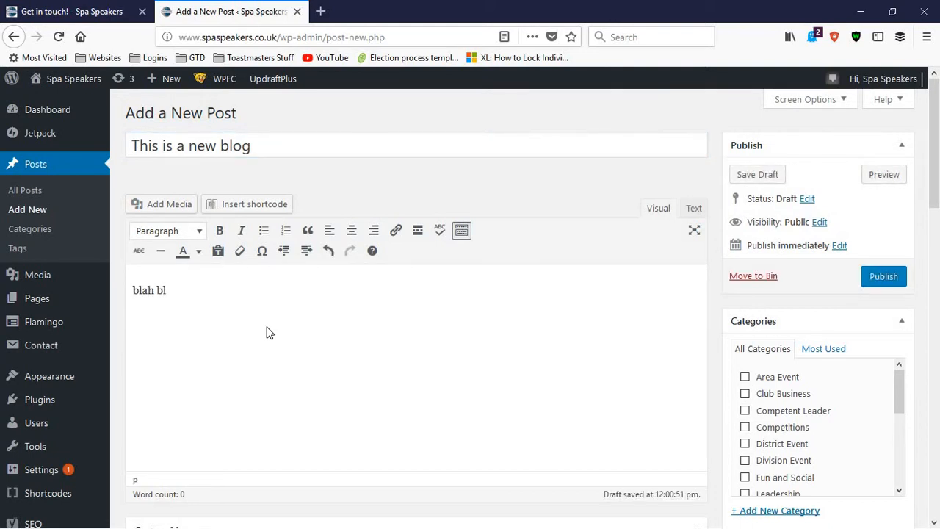
type("ah blah")
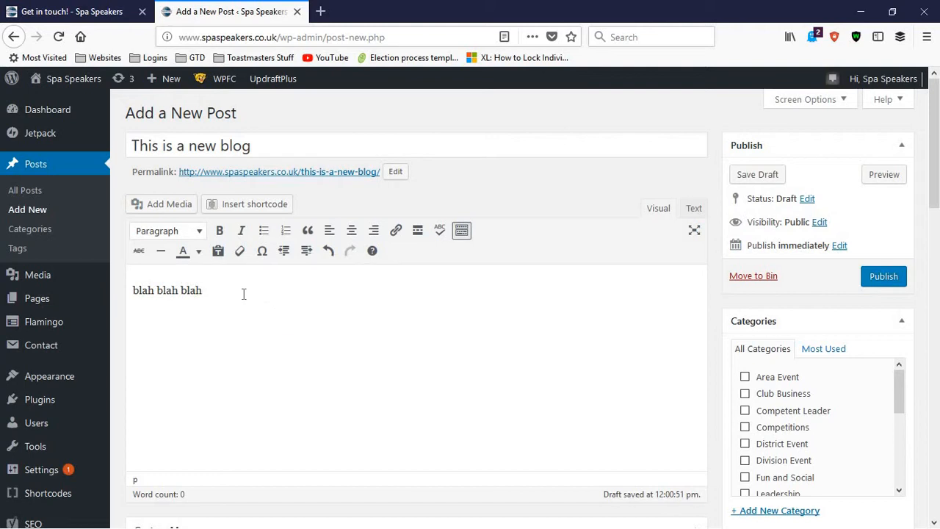
Format the "blah blah blah" line in the post body as Heading 3
key("ctrl+a")
left_click(183, 237)
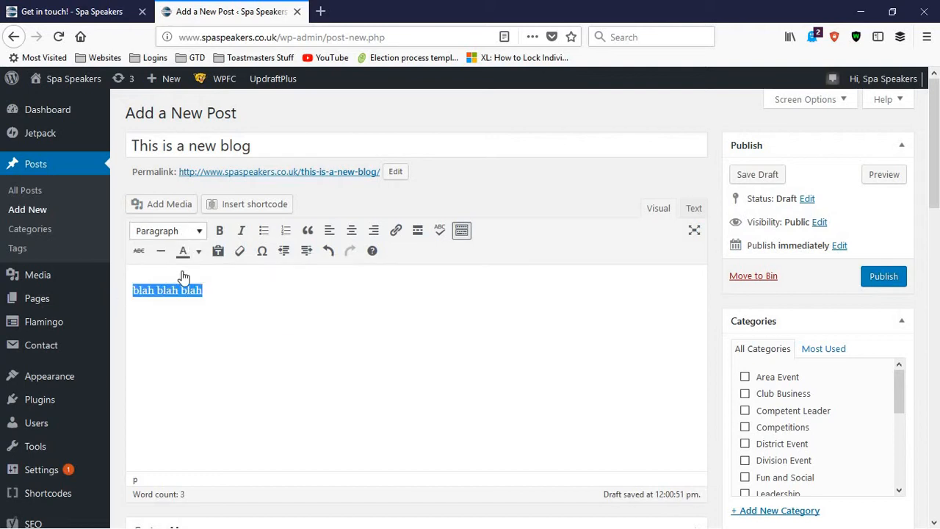
left_click(245, 341)
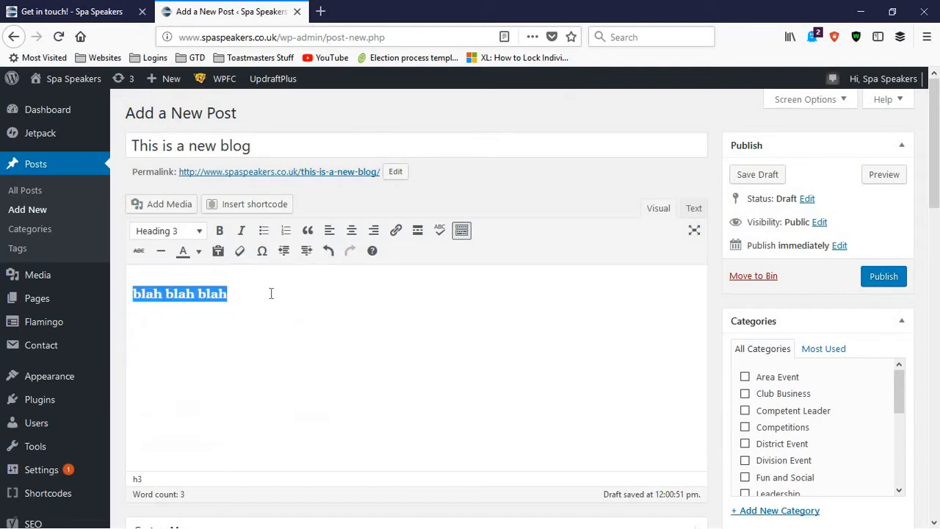
Add a normal paragraph reading "dfdfjdfdfhdfhdfd" beneath the "blah blah blah" heading
left_click(270, 293)
key("Return")
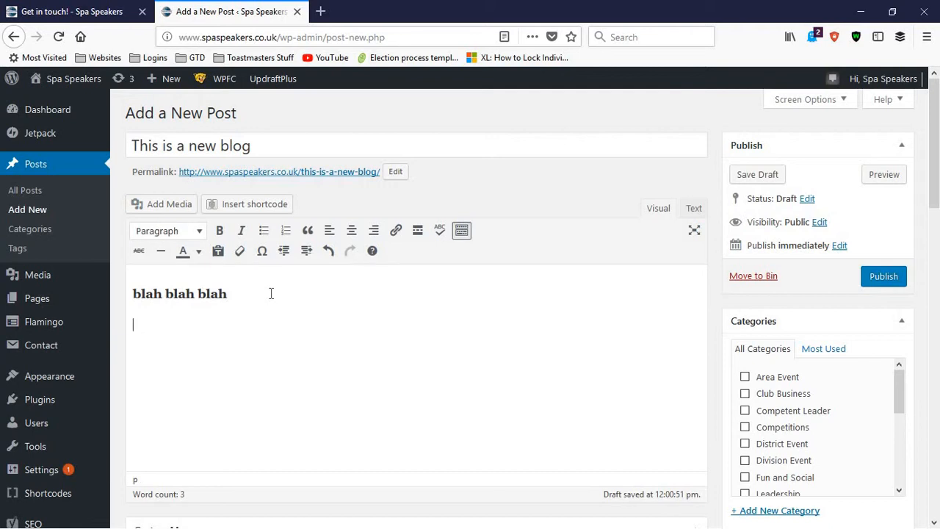
left_click(182, 296)
left_click(160, 328)
type("dfdfjdfdfhdfhdfd")
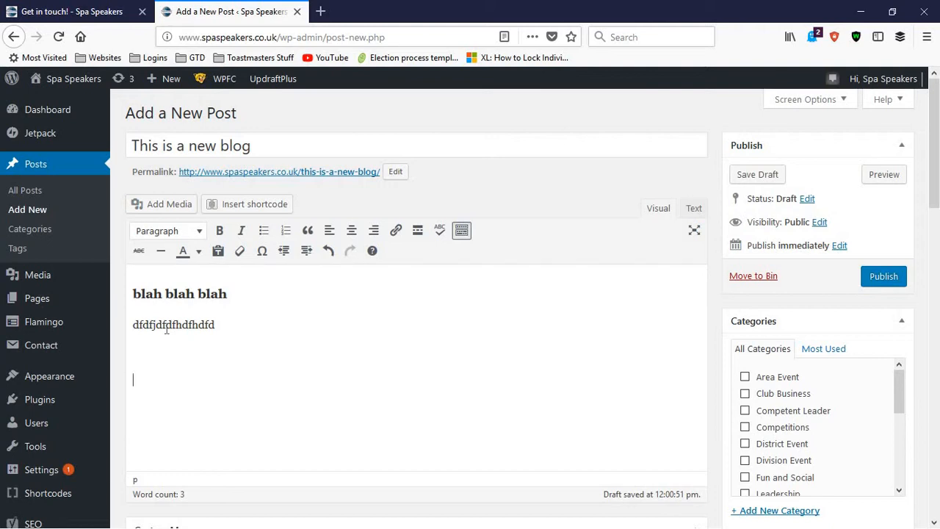
Add a second Heading 3 line reading "blah blah 2" below the paragraph
left_click(161, 231)
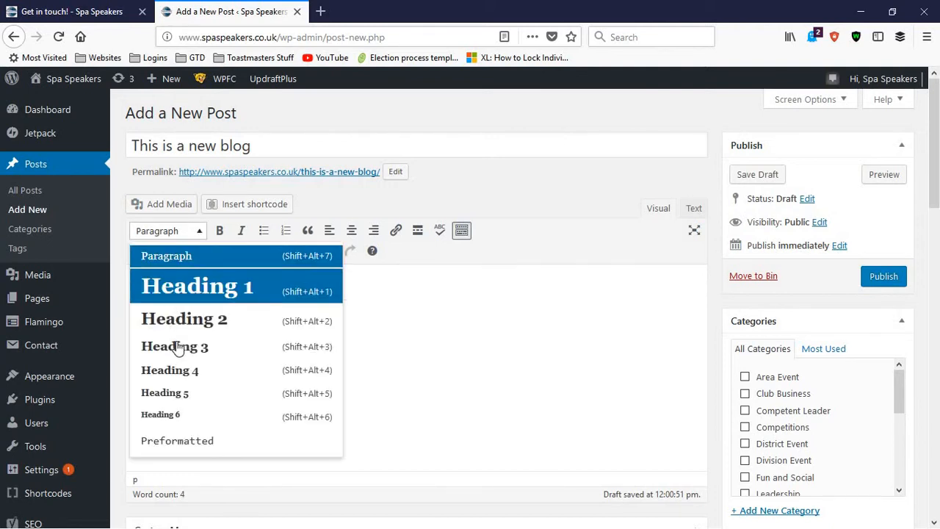
left_click(177, 346)
type("blah blah 2")
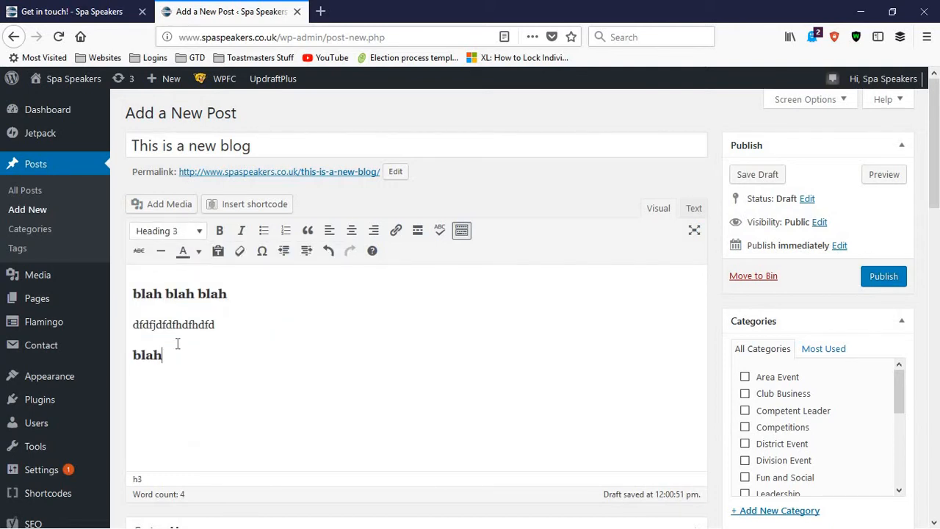
Add a normal paragraph reading "dgidfhdfhdfidfhdi" beneath the "blah blah 2" heading
key("Return")
type("dgidfhdfhdfidfhdi")
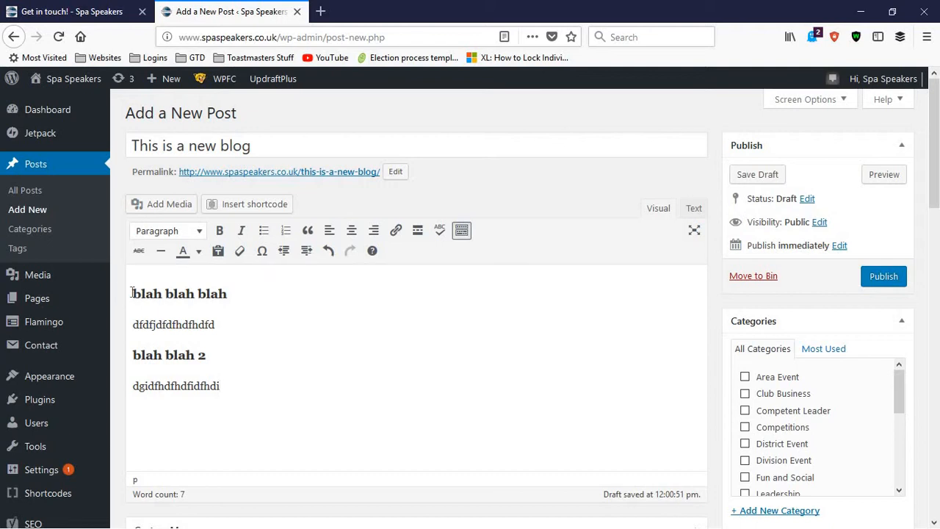
Open the media library from the post editor and select the group photo taken in front of the Godiva Speakers banner
left_click(161, 350)
left_click(153, 209)
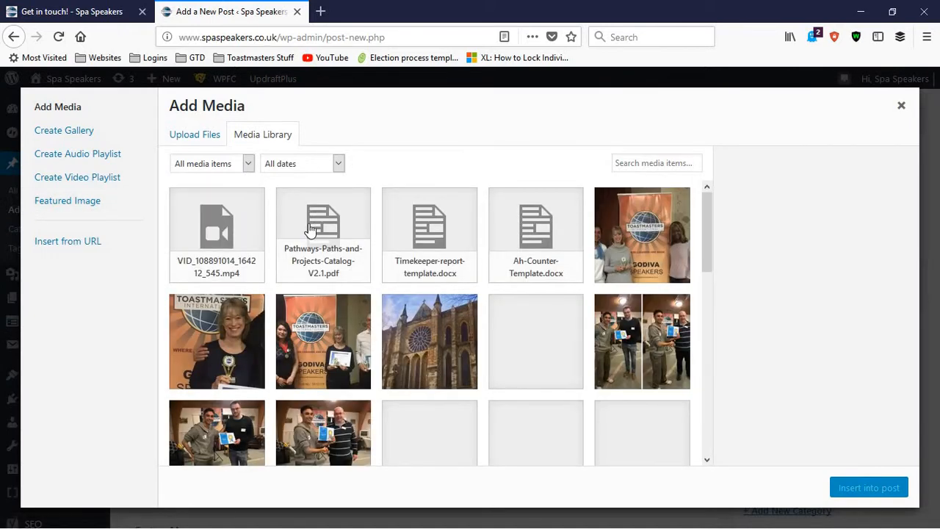
left_click(639, 236)
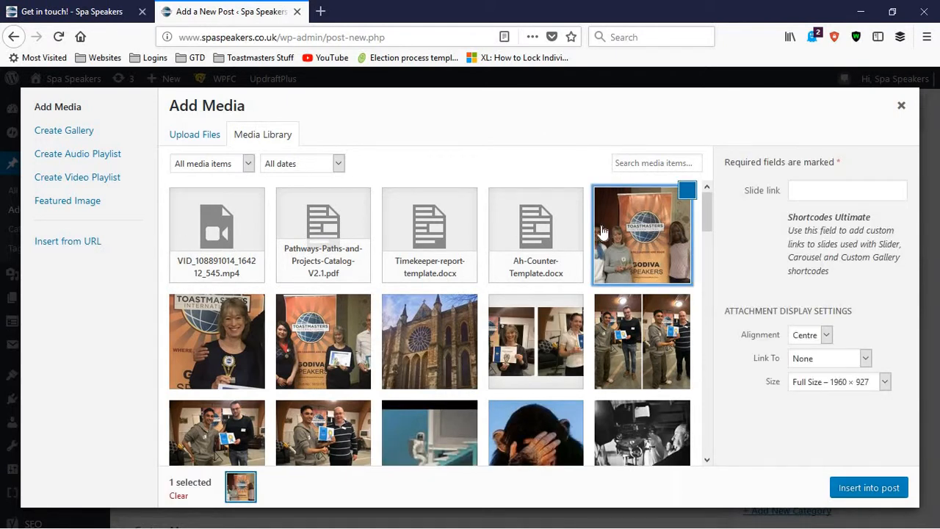
left_click_drag(913, 273, 912, 279)
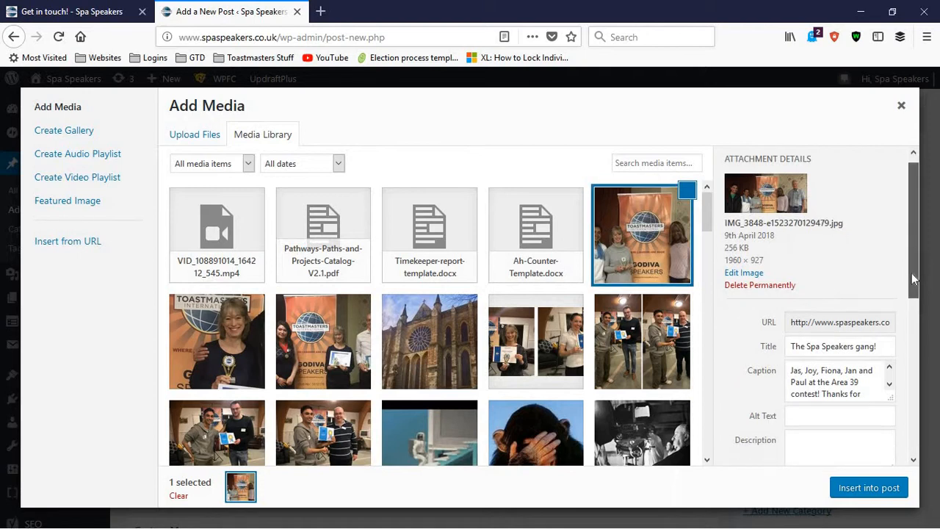
scroll(913, 278, "down", 1)
scroll(910, 291, "down", 1)
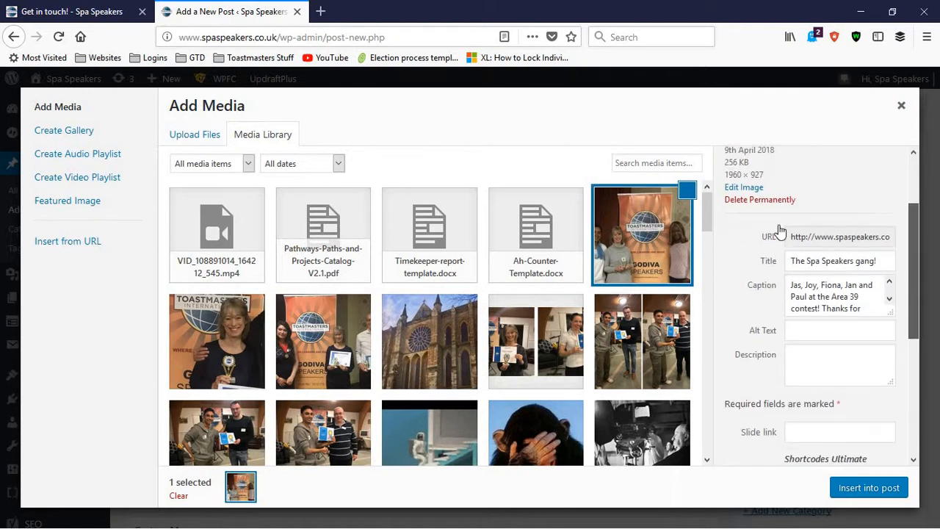
scroll(708, 308, "down", 15)
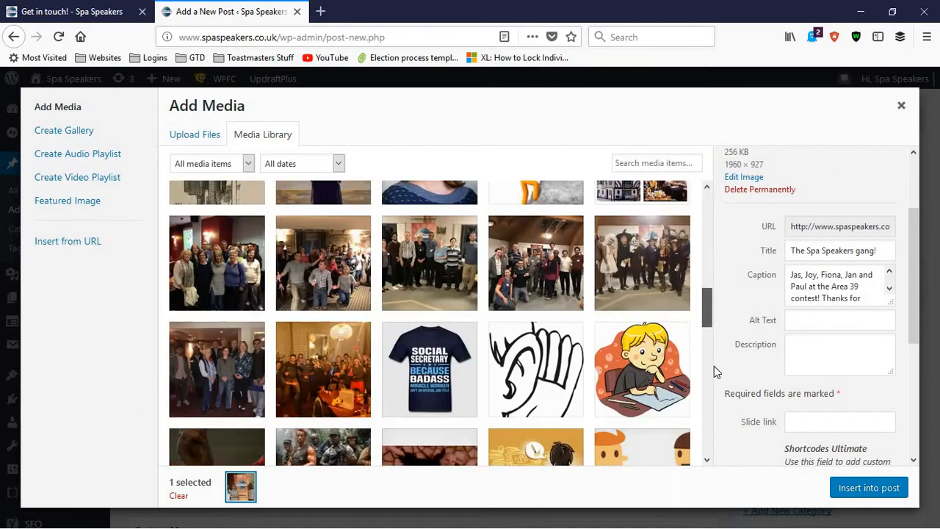
left_click_drag(718, 366, 707, 198)
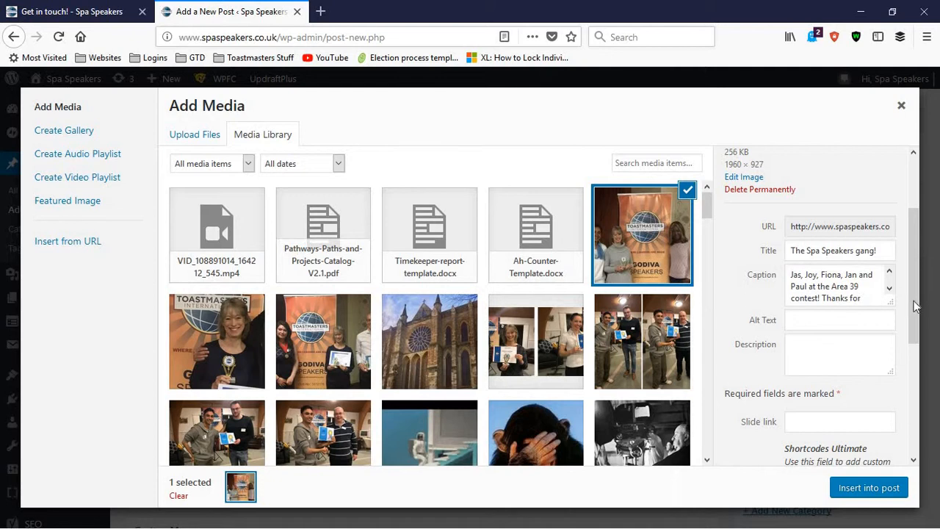
Change the selected photo's title to "the gang" in its attachment details
left_click_drag(913, 301, 915, 316)
scroll(825, 250, "up", 1)
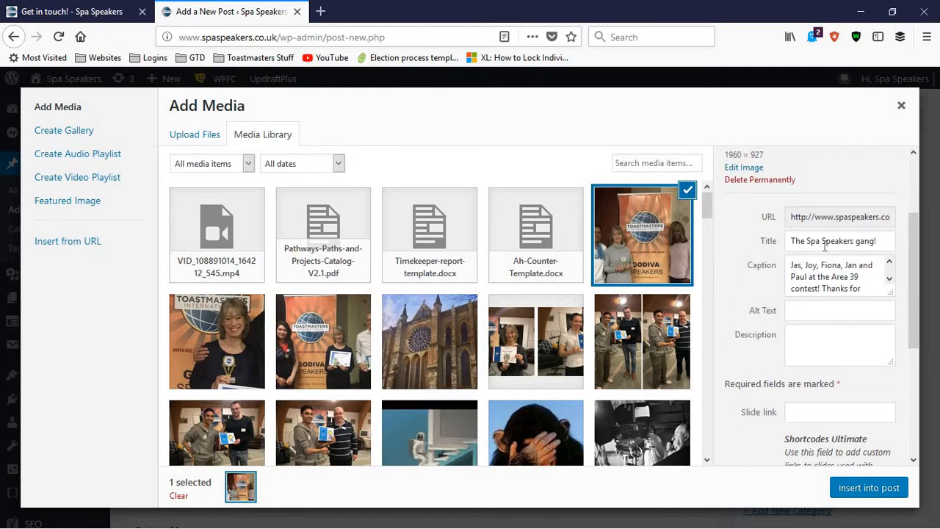
left_click(814, 242)
left_click_drag(806, 268, 853, 307)
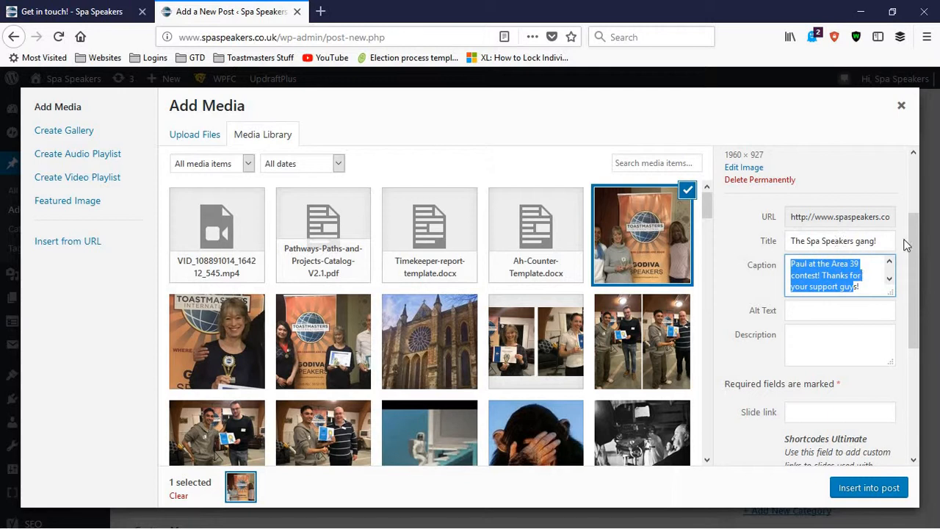
left_click(916, 264)
left_click_drag(915, 263, 651, 247)
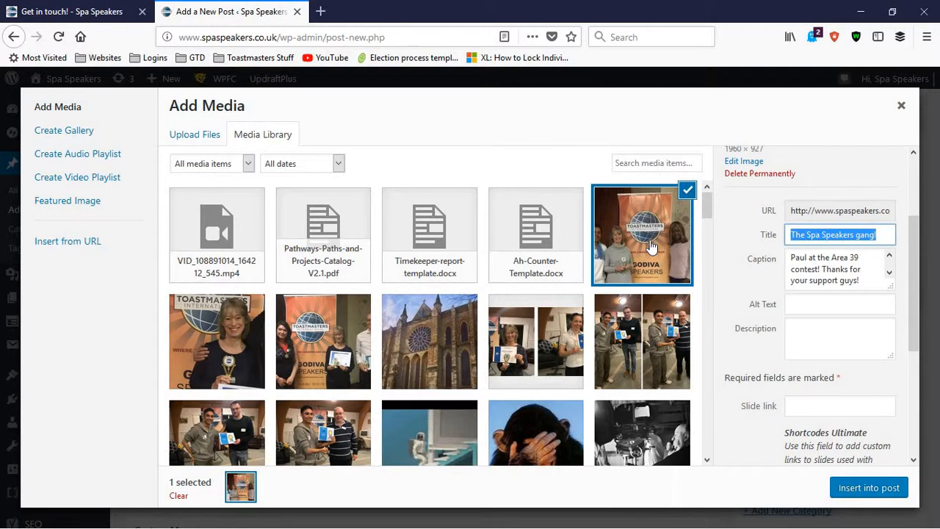
type("the gang")
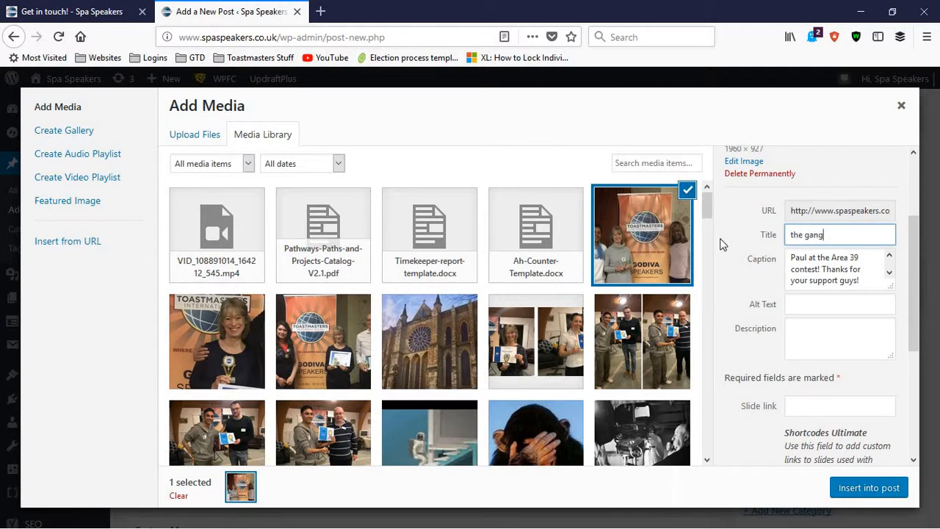
left_click(742, 279)
key("ctrl+a")
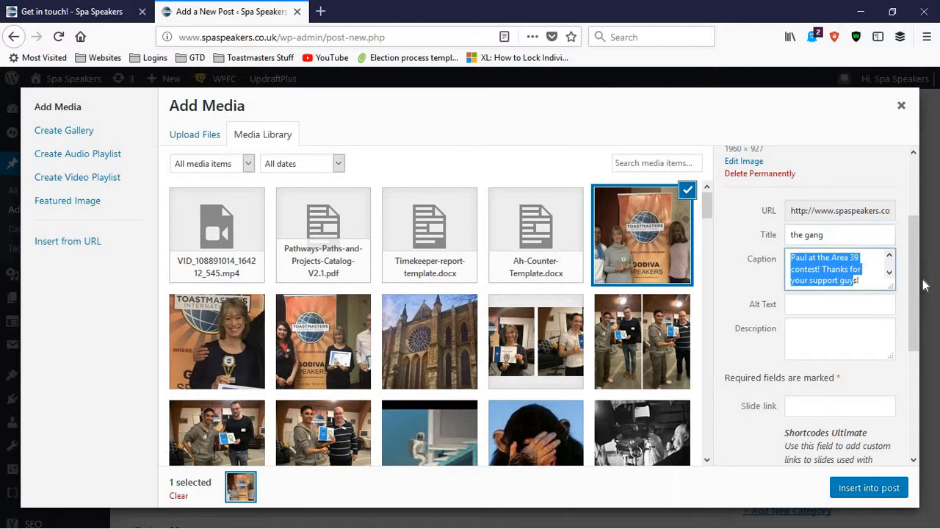
Insert the photo into the post with Centre alignment, no link and Full Size – 1960 × 927
left_click_drag(917, 283, 917, 410)
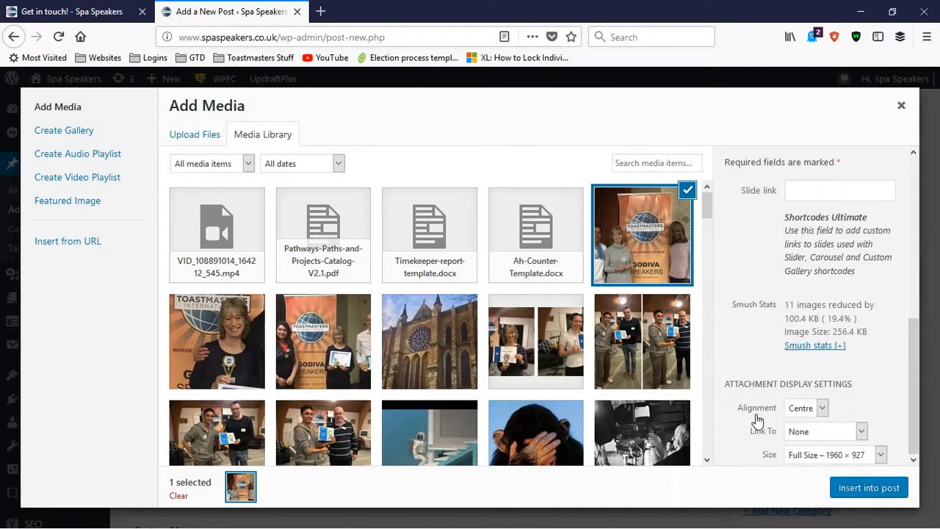
left_click(801, 439)
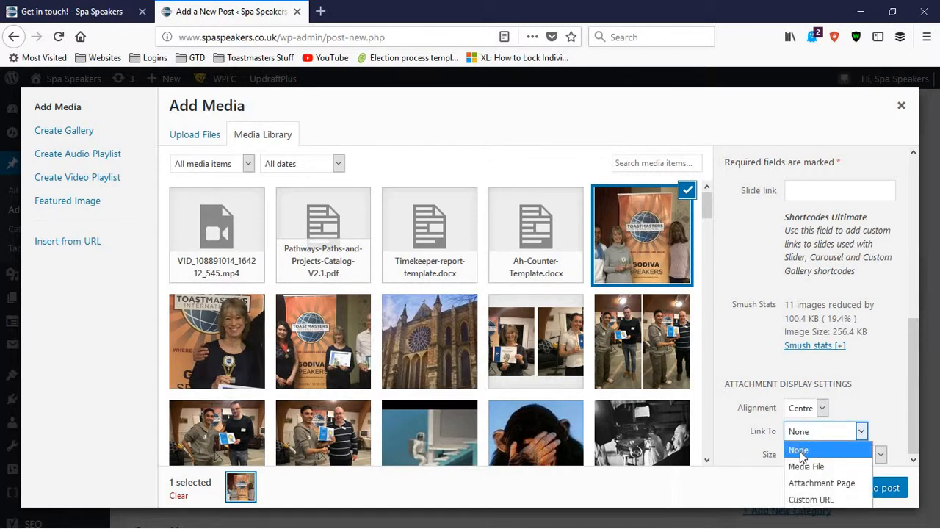
left_click(799, 436)
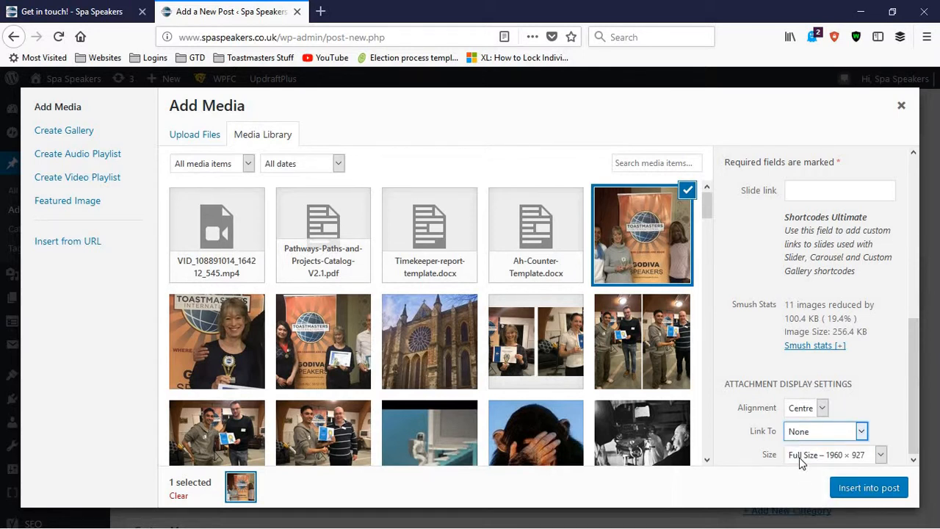
left_click(801, 457)
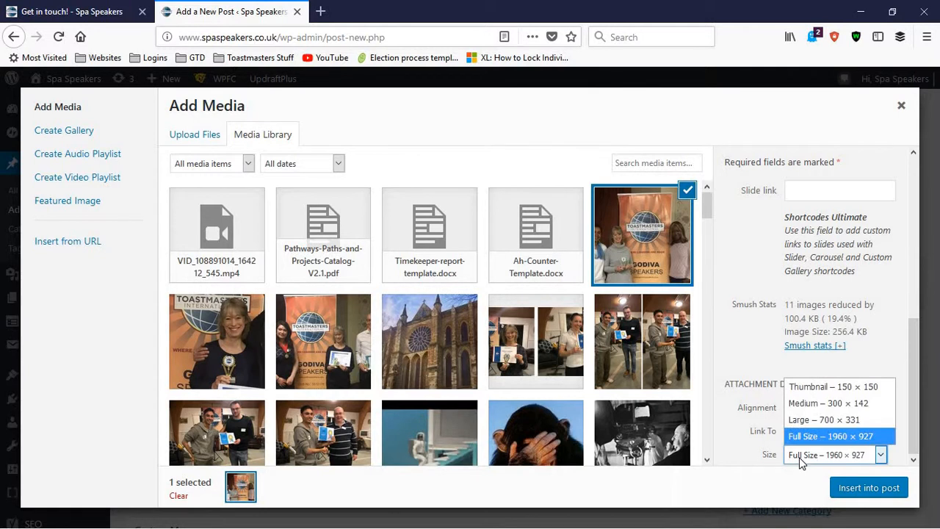
left_click(801, 459)
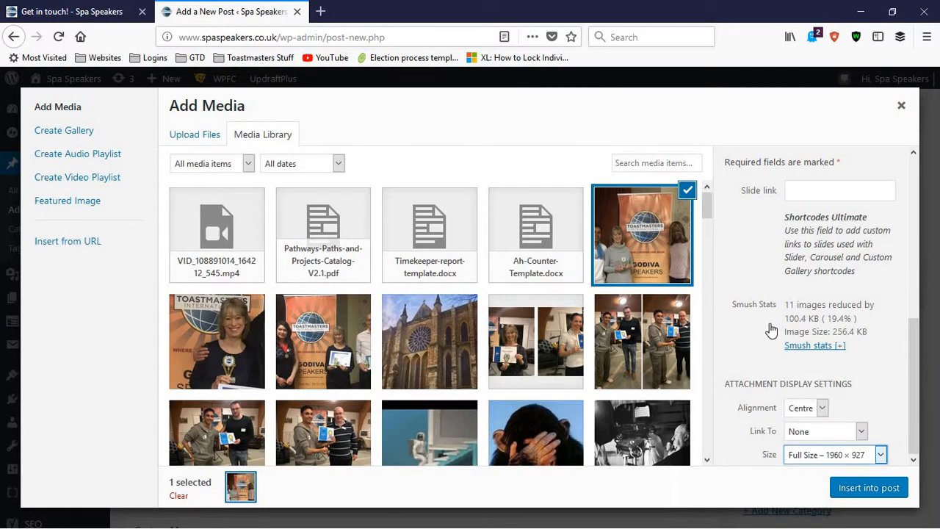
left_click(853, 493)
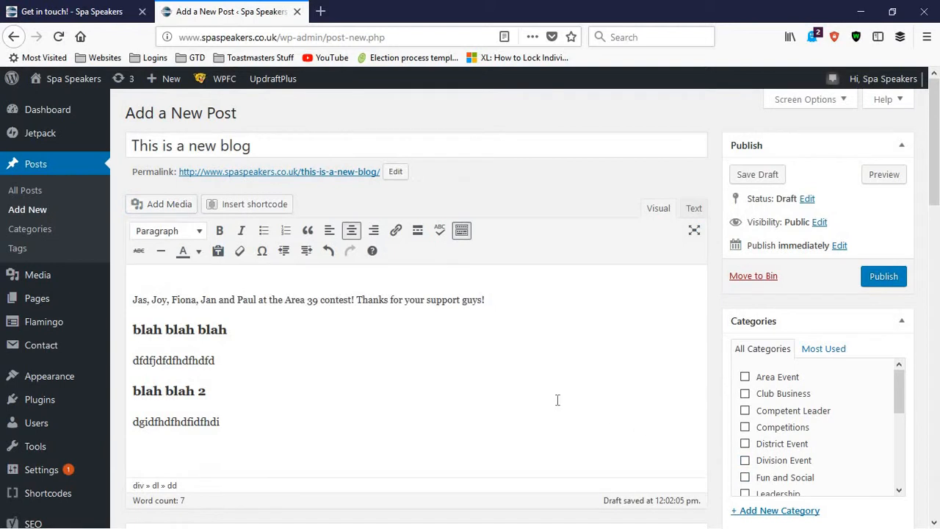
Examine the inserted photo, its caption and the headings and paragraphs beneath it in the post editor
scroll(299, 332, "down", 3)
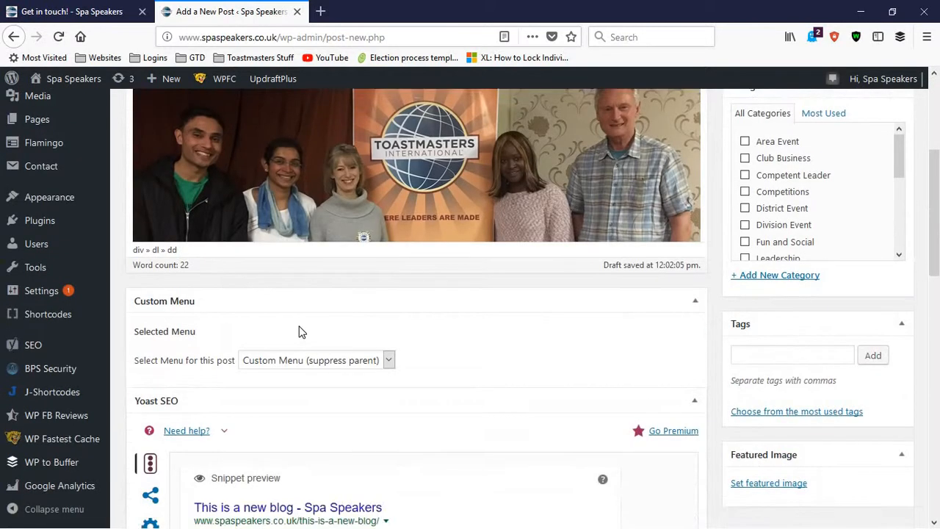
scroll(298, 332, "up", 3)
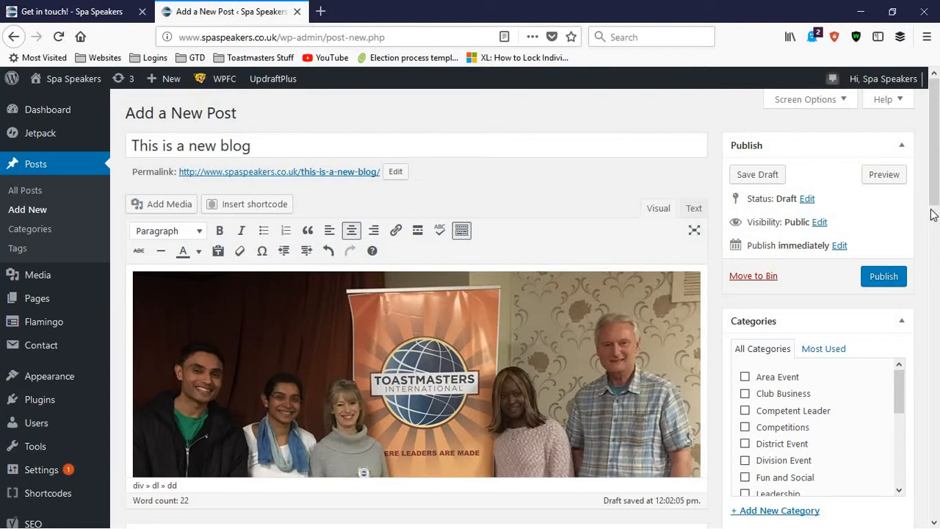
left_click_drag(932, 209, 934, 302)
scroll(648, 228, "up", 3)
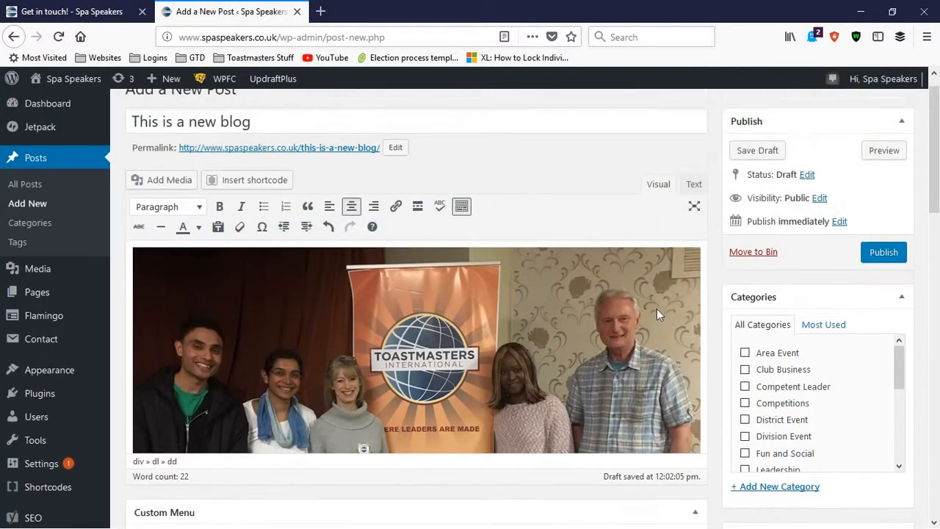
left_click(655, 308)
scroll(652, 307, "down", 4)
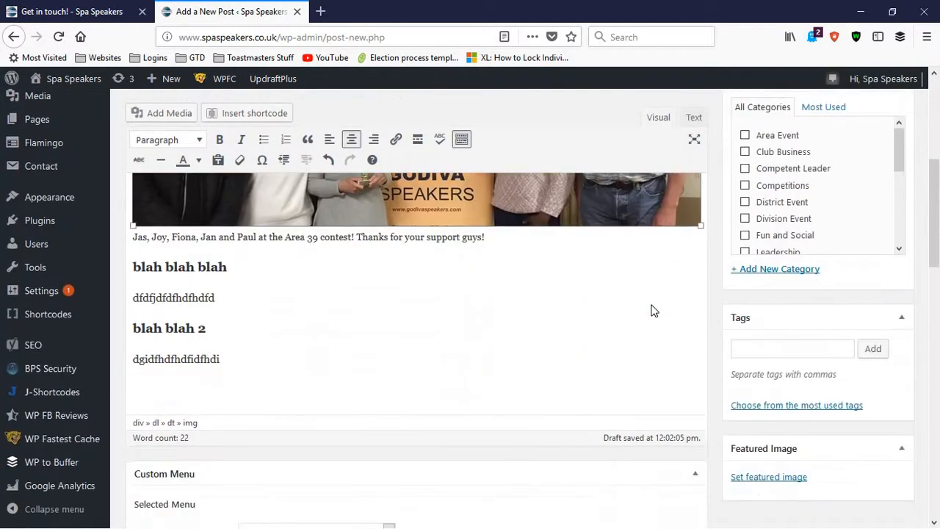
scroll(651, 307, "up", 3)
scroll(650, 307, "down", 3)
scroll(441, 257, "up", 3)
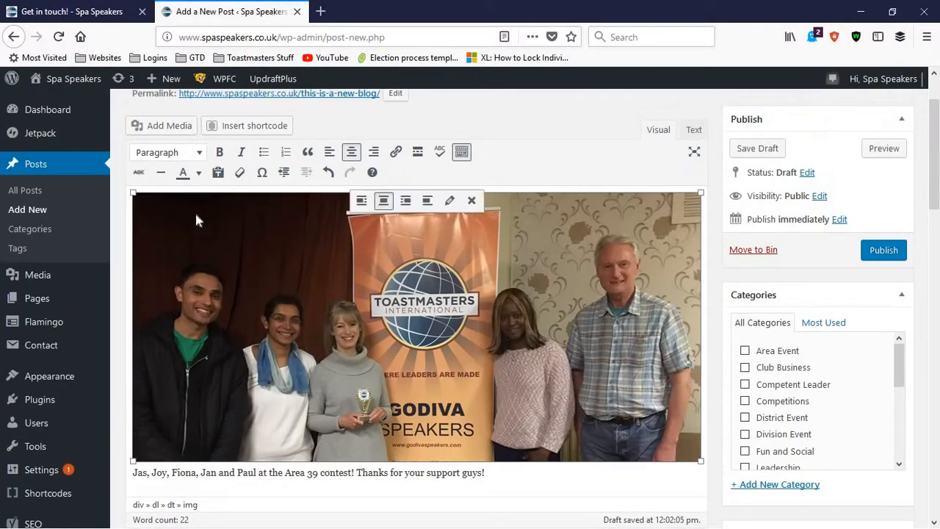
scroll(249, 213, "down", 3)
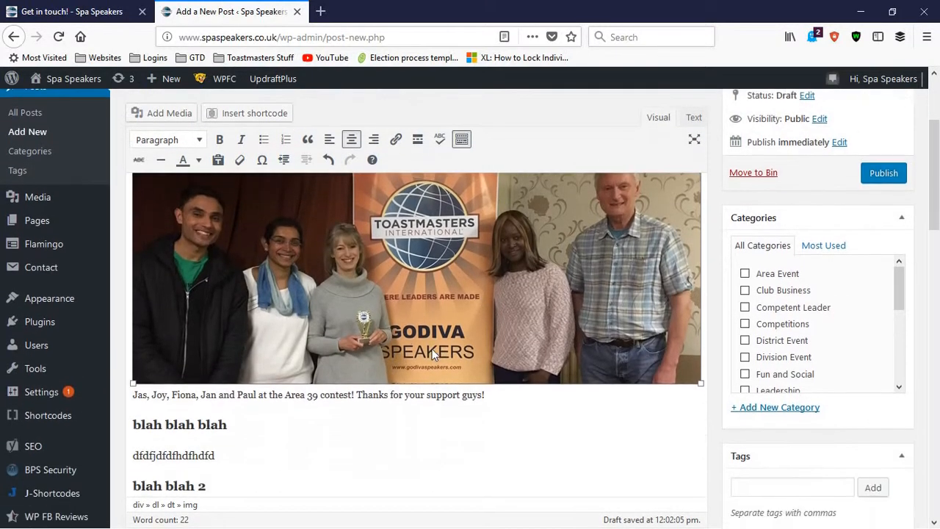
scroll(288, 335, "up", 3)
scroll(284, 327, "down", 1)
scroll(265, 321, "up", 2)
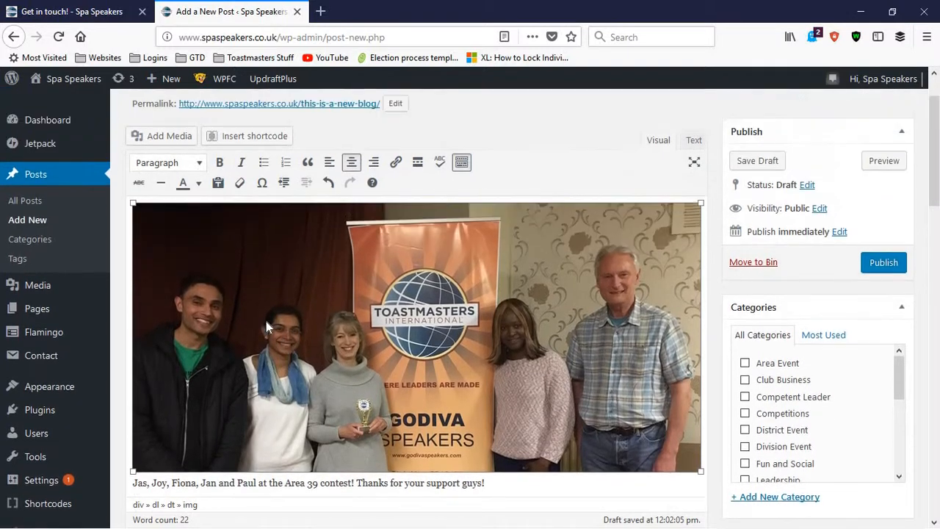
scroll(198, 350, "down", 3)
left_click(132, 423)
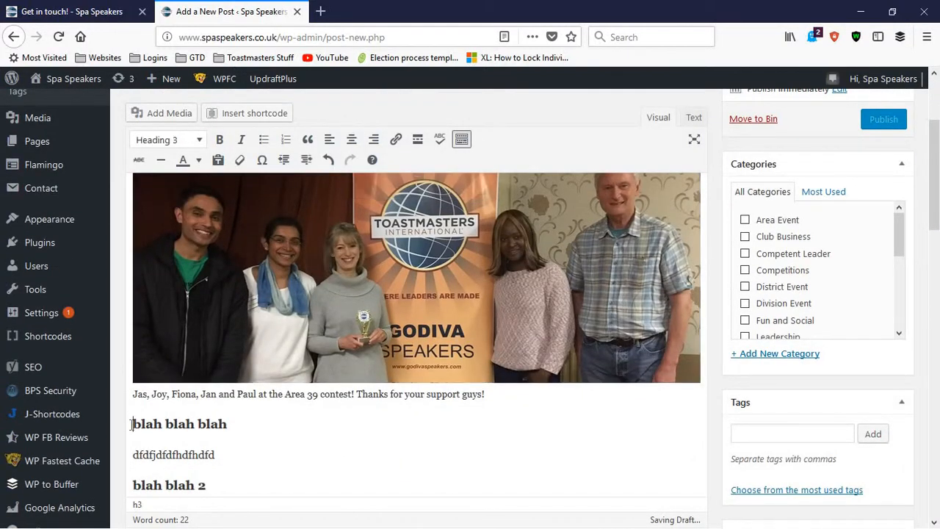
triple_click(132, 424)
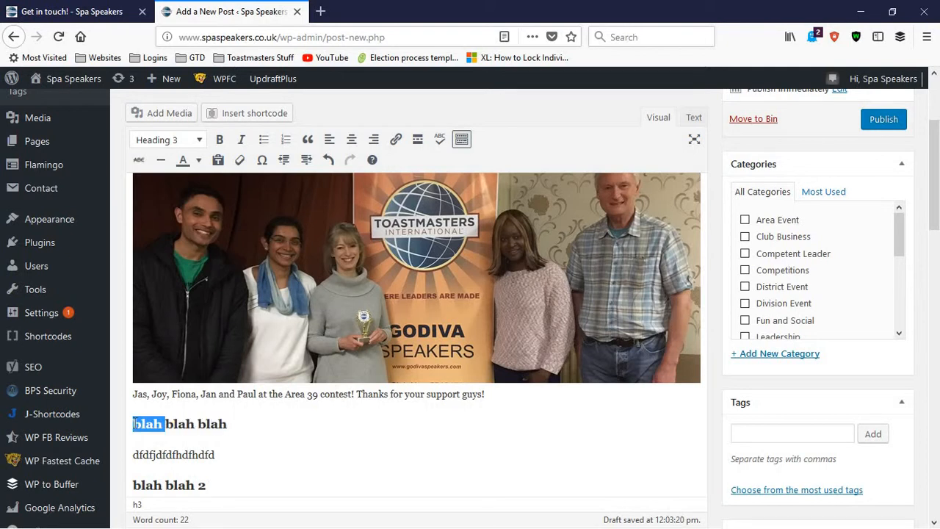
triple_click(140, 424)
left_click(144, 424)
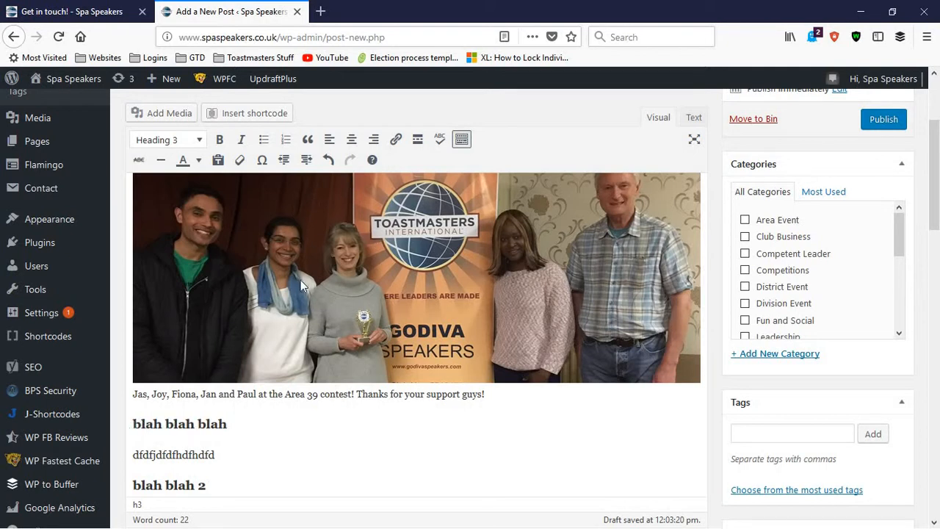
scroll(592, 305, "down", 1)
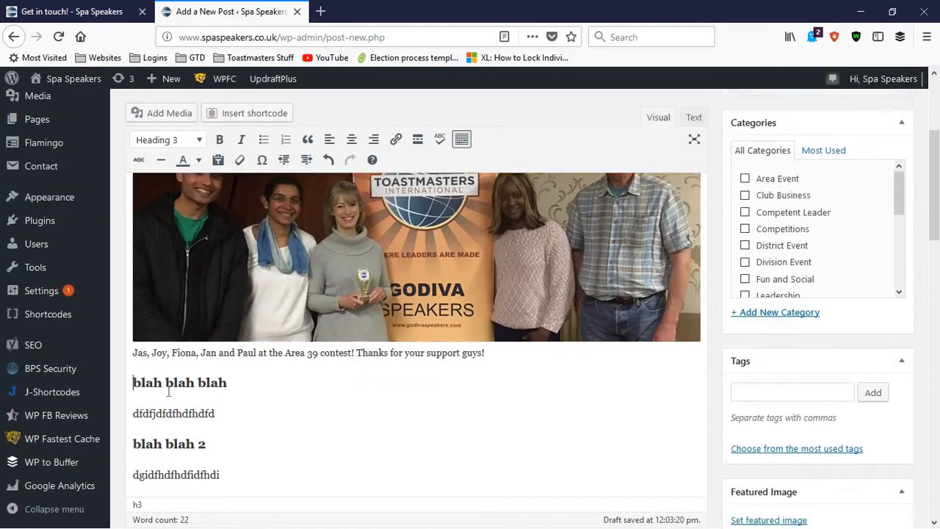
Preview the draft post and check how its title, photo, caption and headings look on the site
scroll(502, 415, "up", 5)
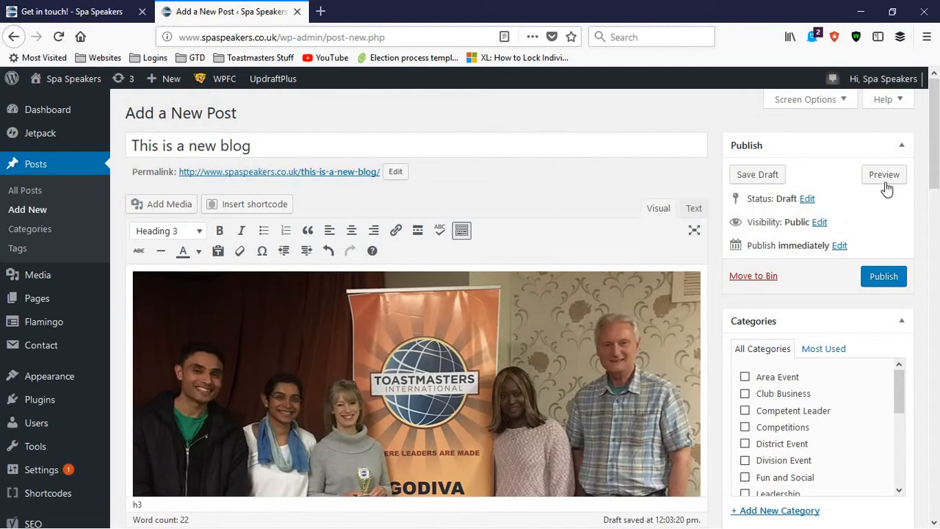
left_click(883, 180)
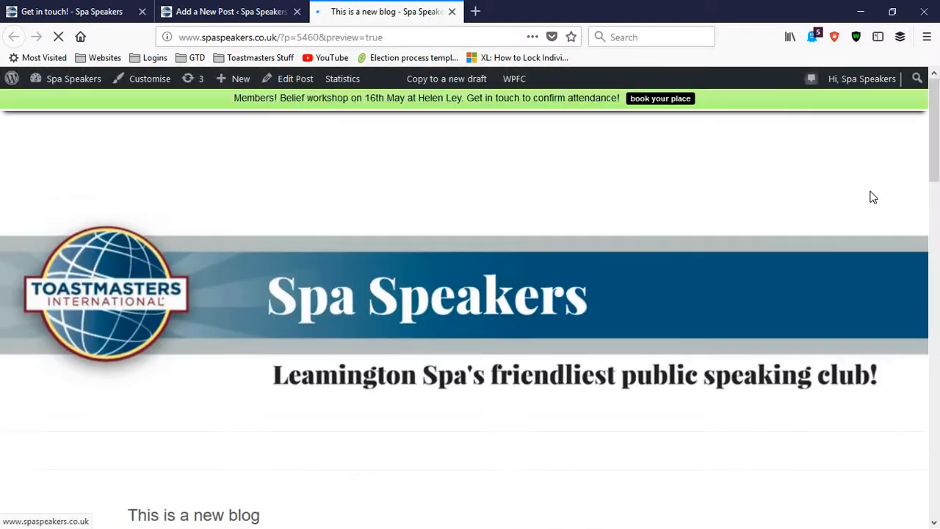
scroll(670, 267, "down", 5)
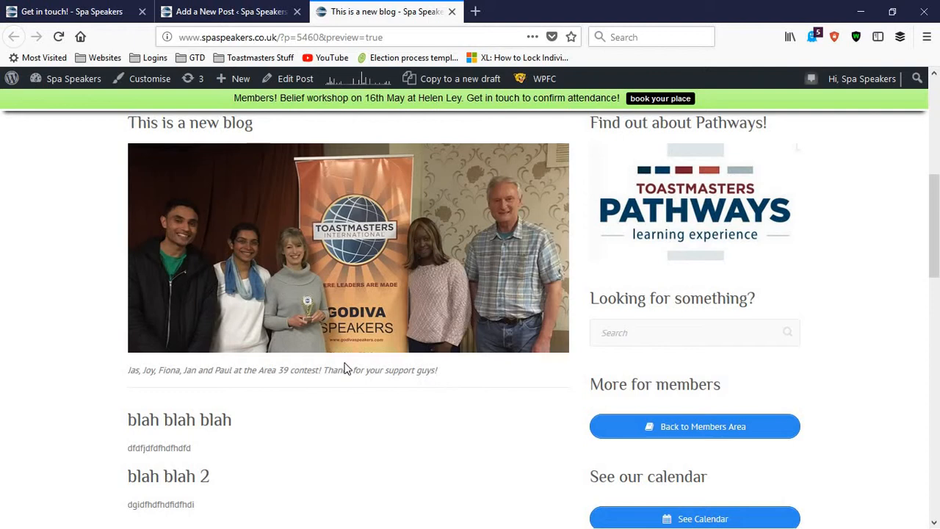
scroll(347, 368, "down", 2)
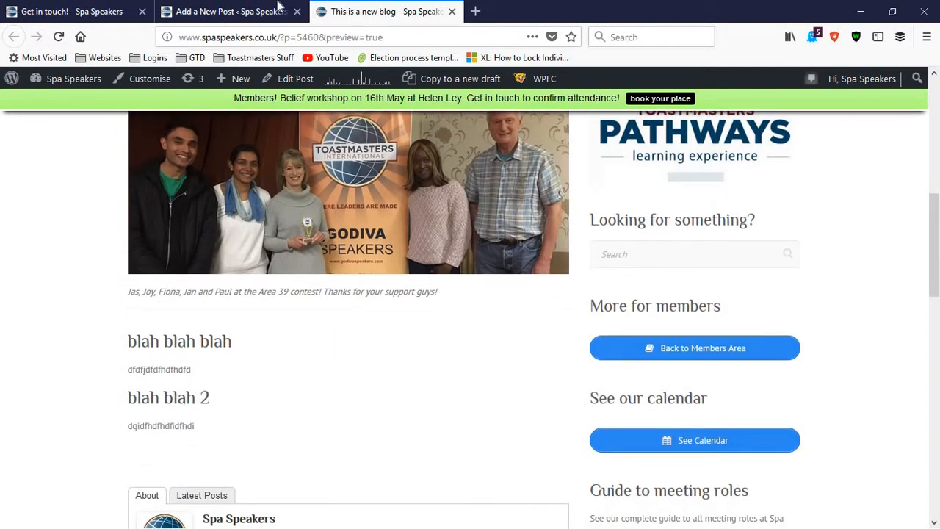
Return to the post editor and change the inserted photo's caption to "new caption"
left_click(235, 10)
scroll(308, 233, "down", 5)
scroll(338, 258, "up", 4)
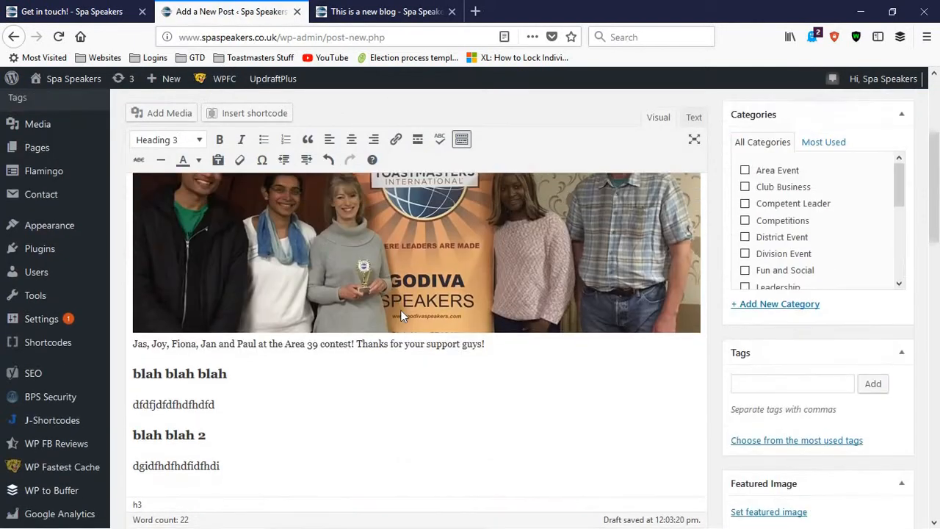
left_click(429, 294)
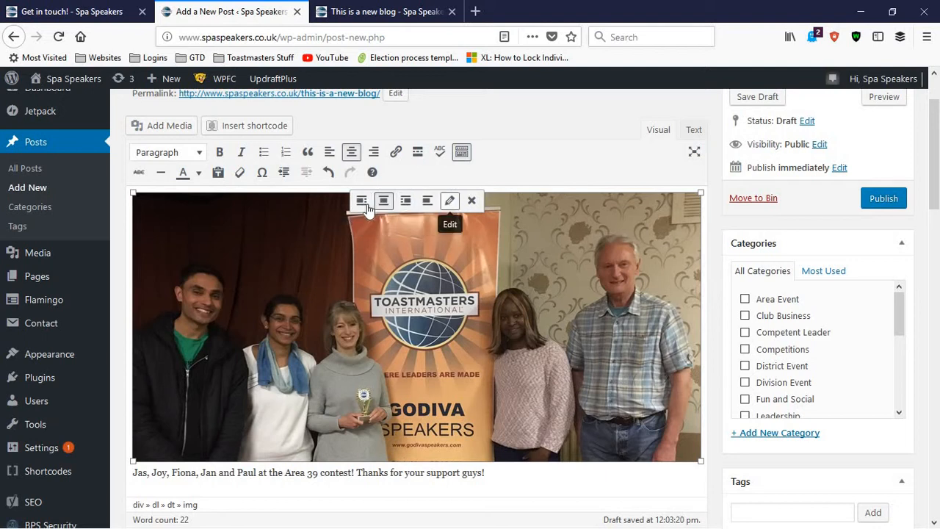
left_click(450, 201)
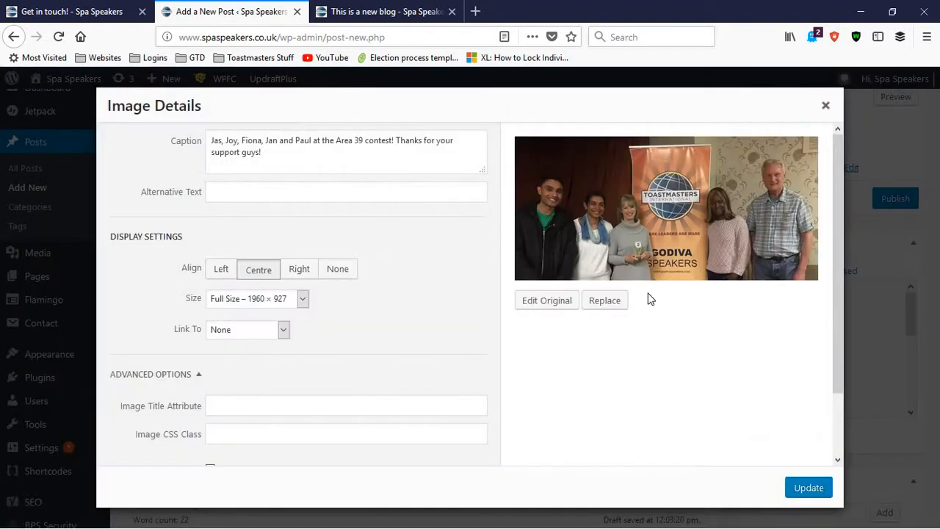
triple_click(247, 149)
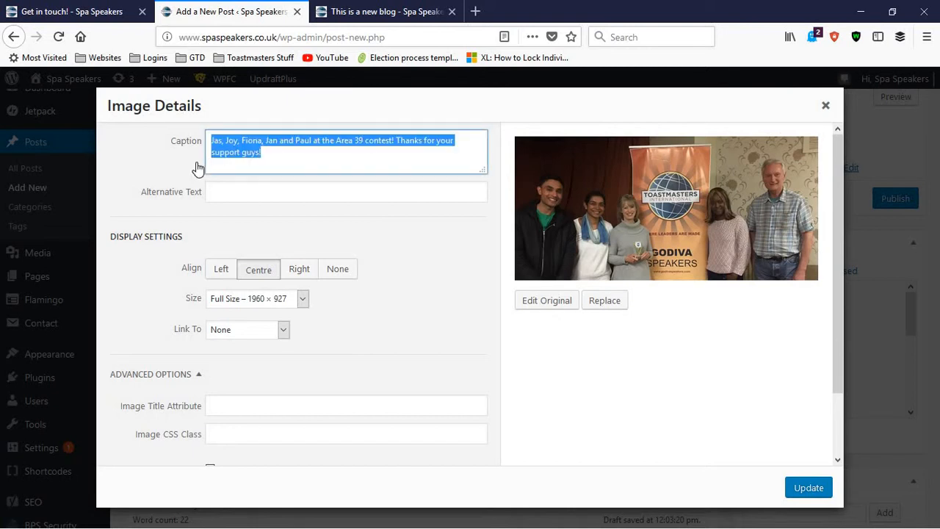
type("new caption")
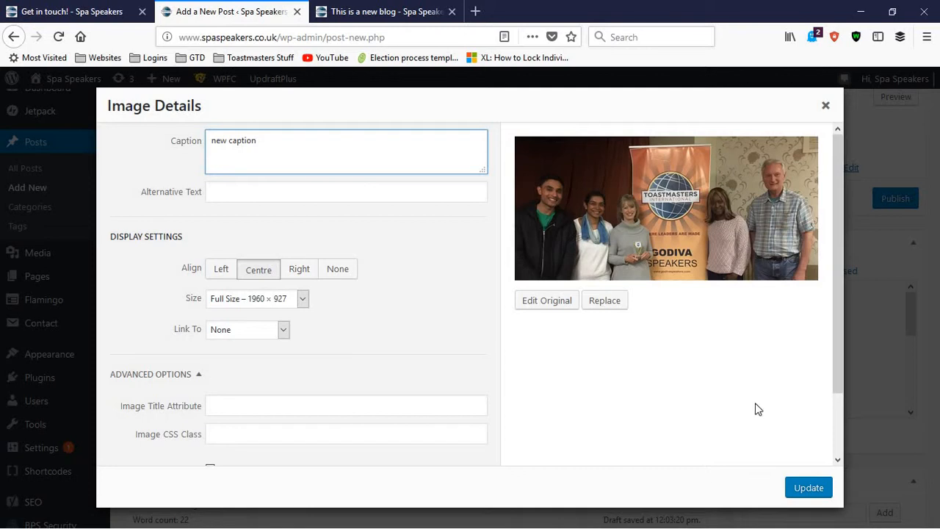
left_click(822, 489)
scroll(176, 409, "down", 2)
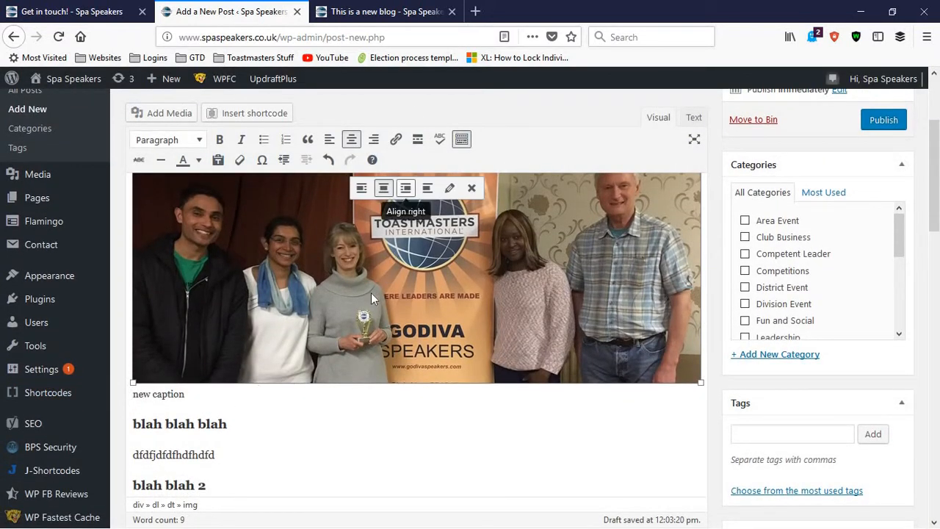
Align the captioned photo to the right in the post body
scroll(448, 293, "up", 2)
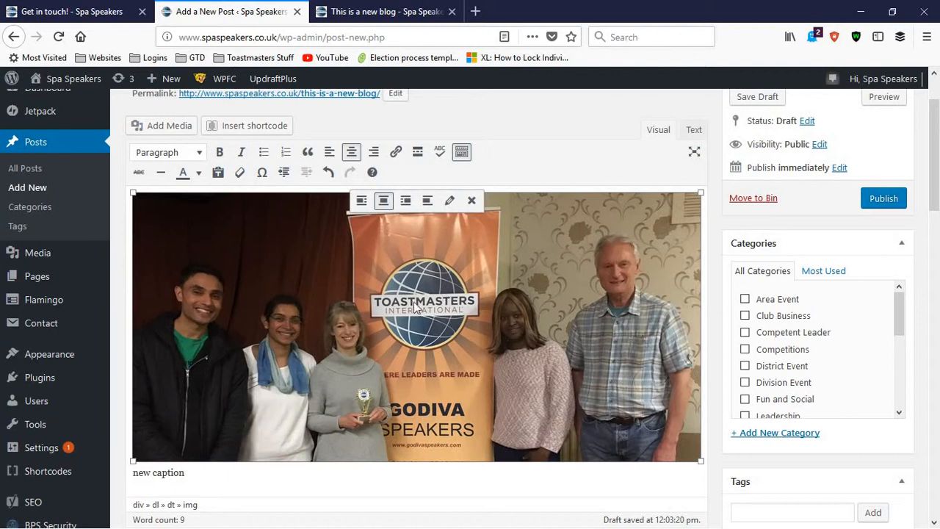
scroll(223, 373, "down", 2)
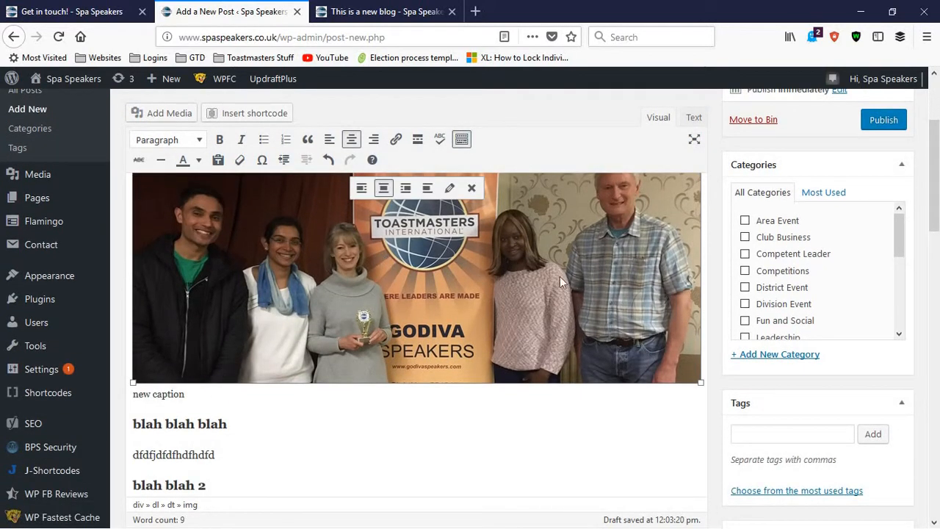
scroll(477, 304, "up", 2)
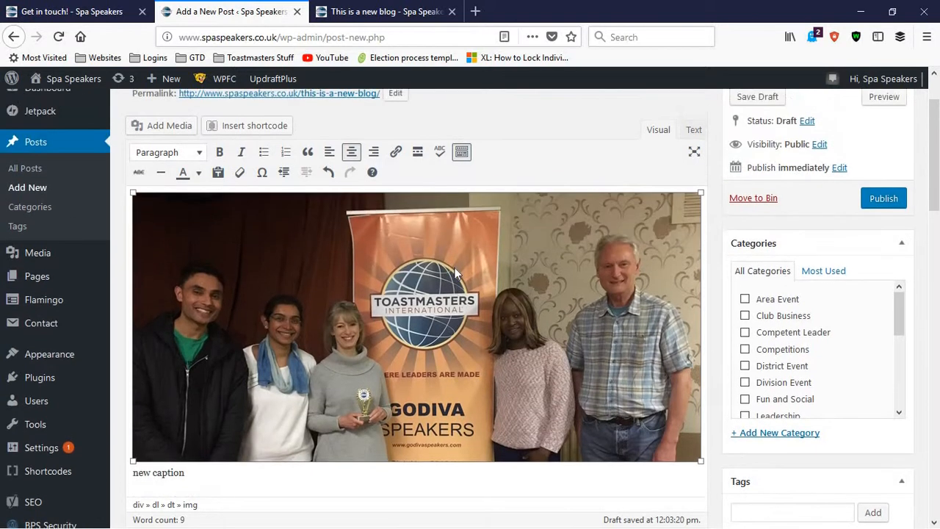
scroll(450, 294, "down", 2)
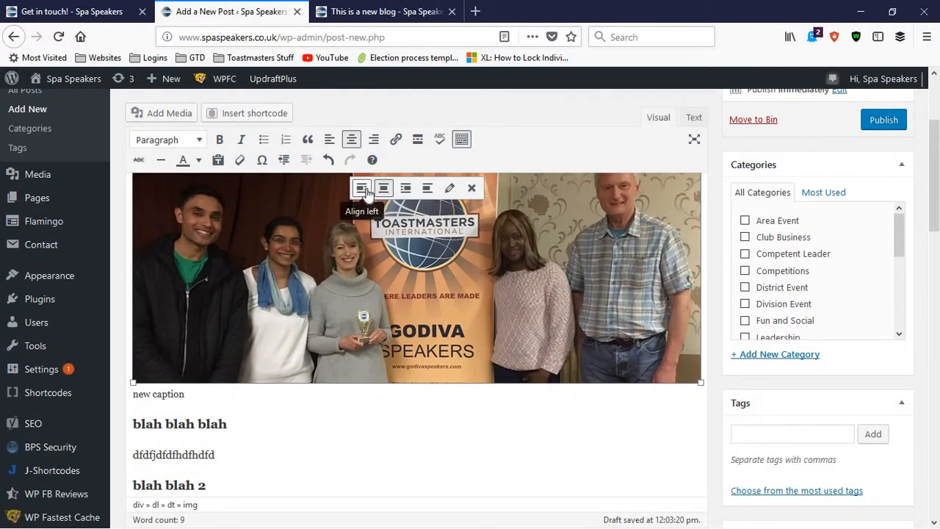
left_click(406, 188)
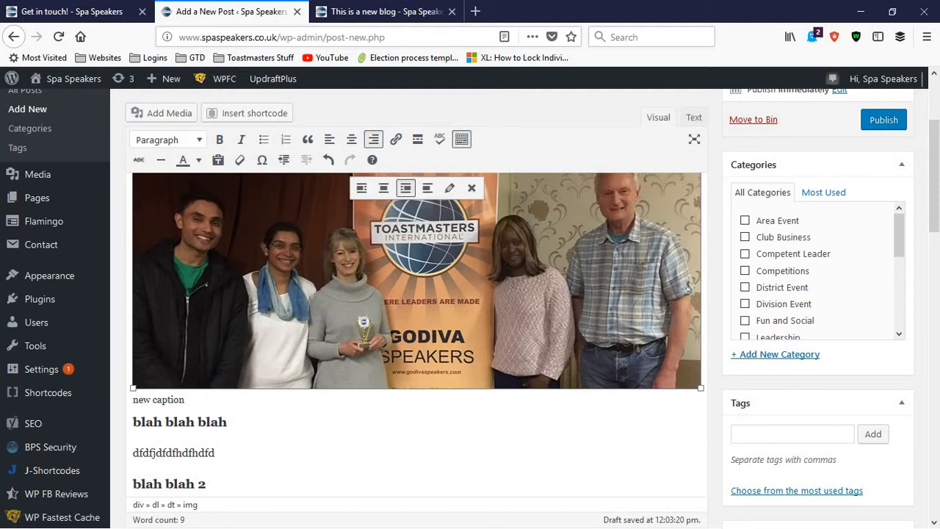
scroll(351, 289, "up", 3)
scroll(351, 289, "down", 2)
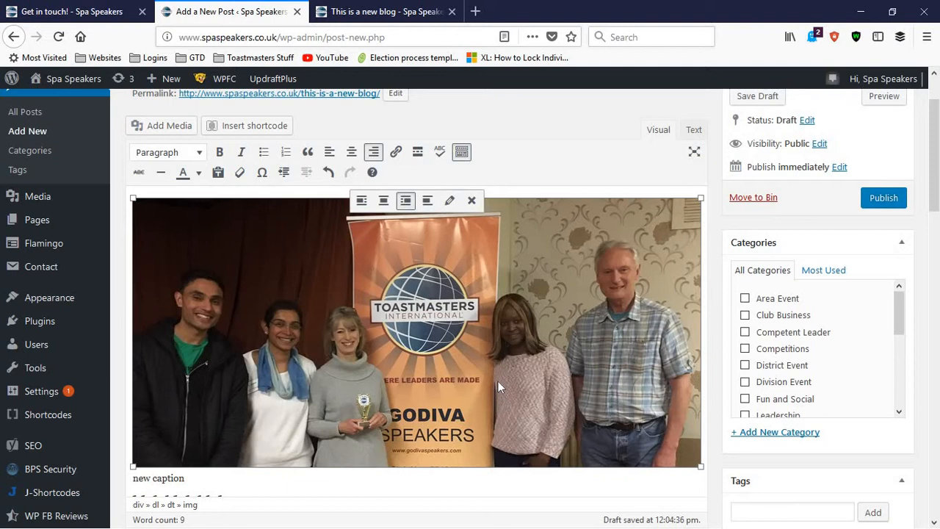
scroll(149, 466, "down", 2)
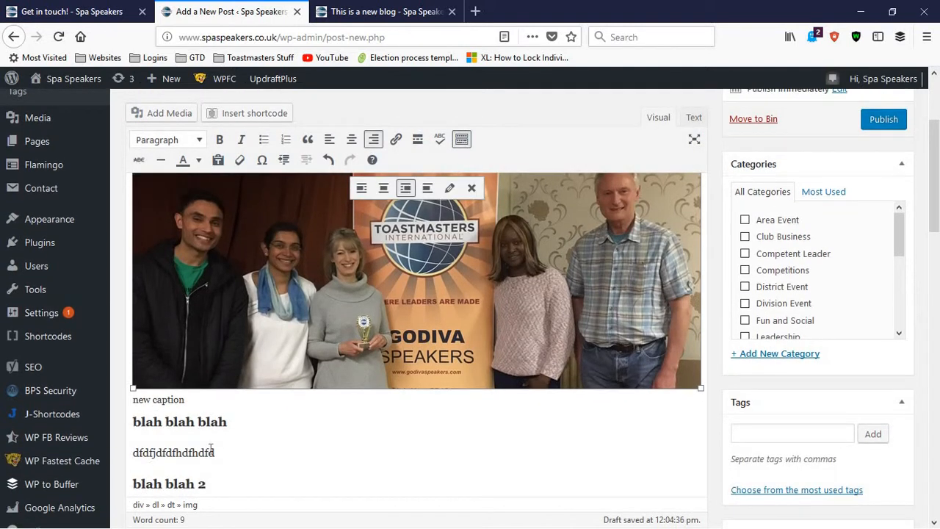
Resize the photo to Medium – 300 × 142 in its image details and update it in the post
left_click(450, 190)
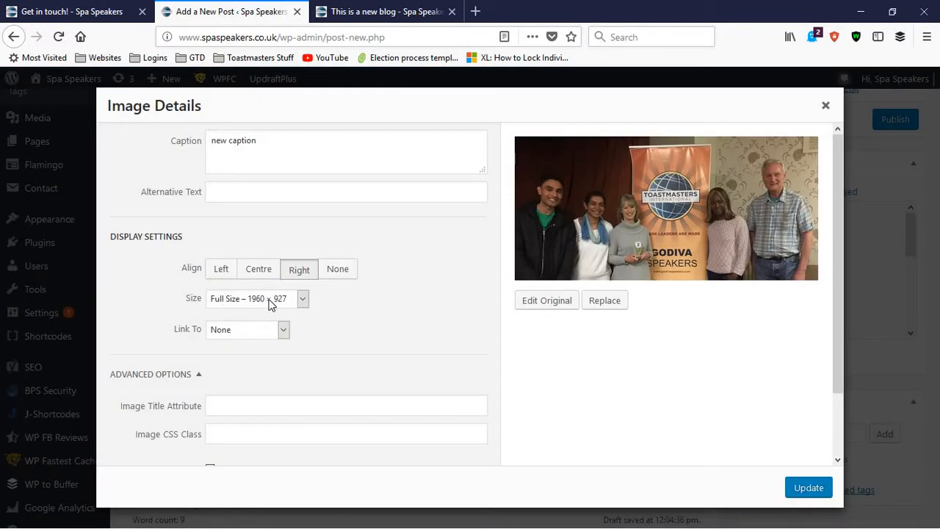
left_click(297, 300)
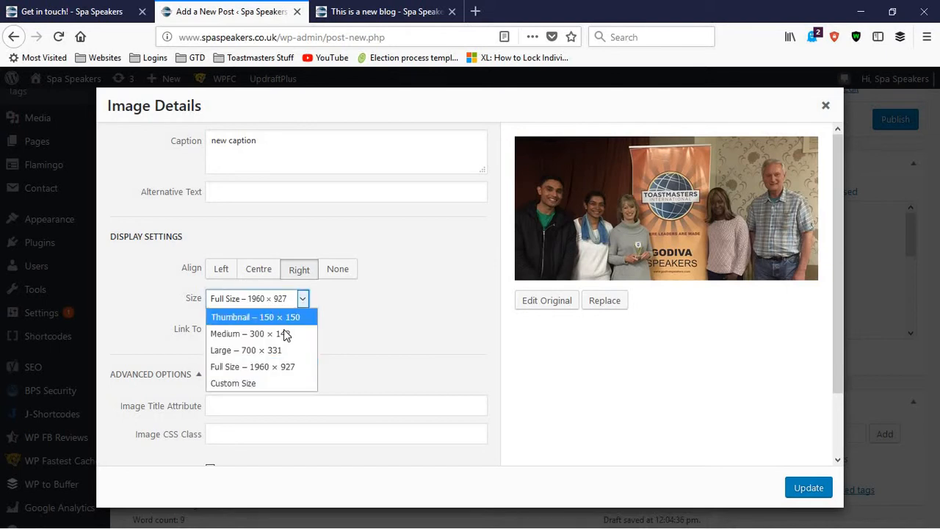
left_click(284, 335)
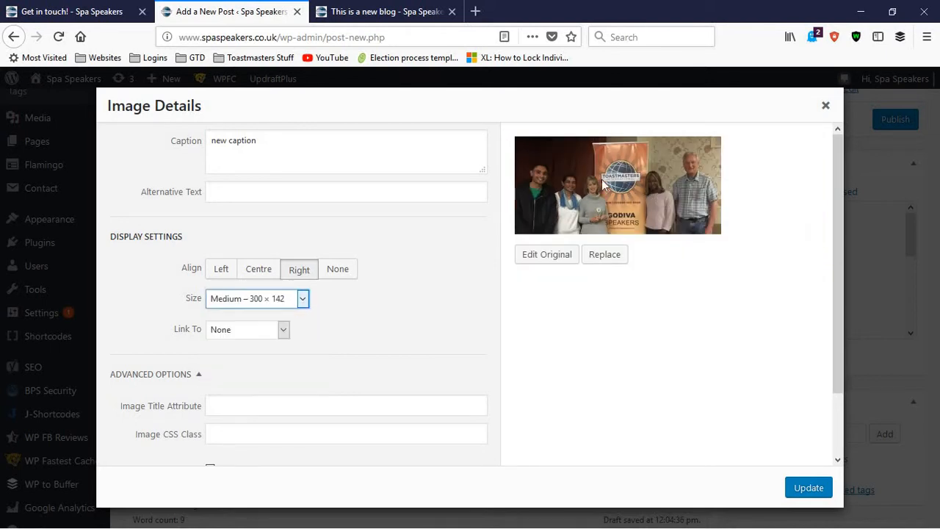
left_click(809, 487)
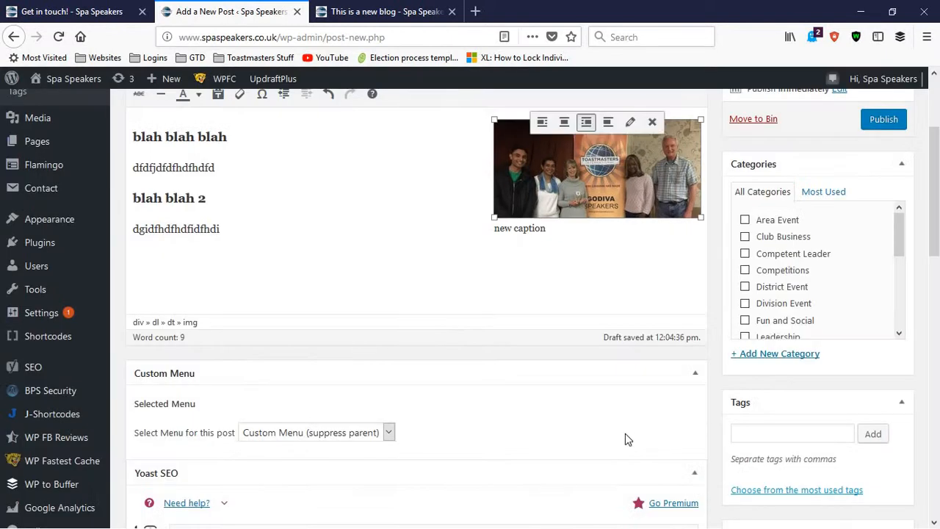
scroll(273, 320, "up", 2)
scroll(273, 320, "up", 1)
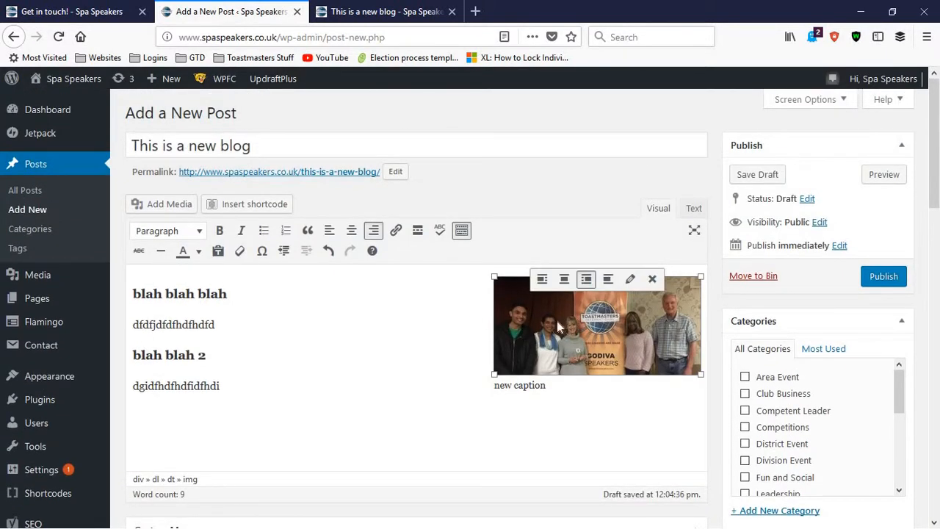
View the media library items available for insertion into the post, then return to the editor without adding any
left_click(190, 323)
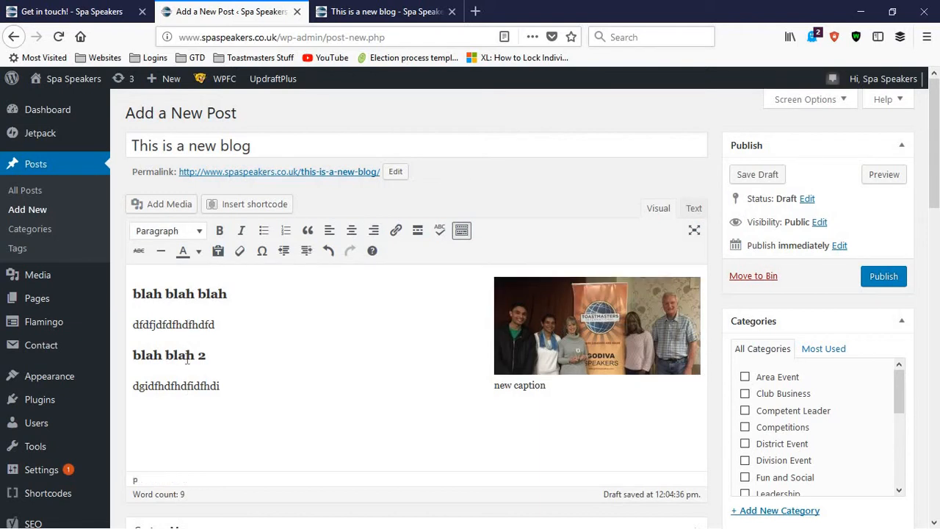
left_click_drag(188, 317, 193, 314)
left_click(184, 434)
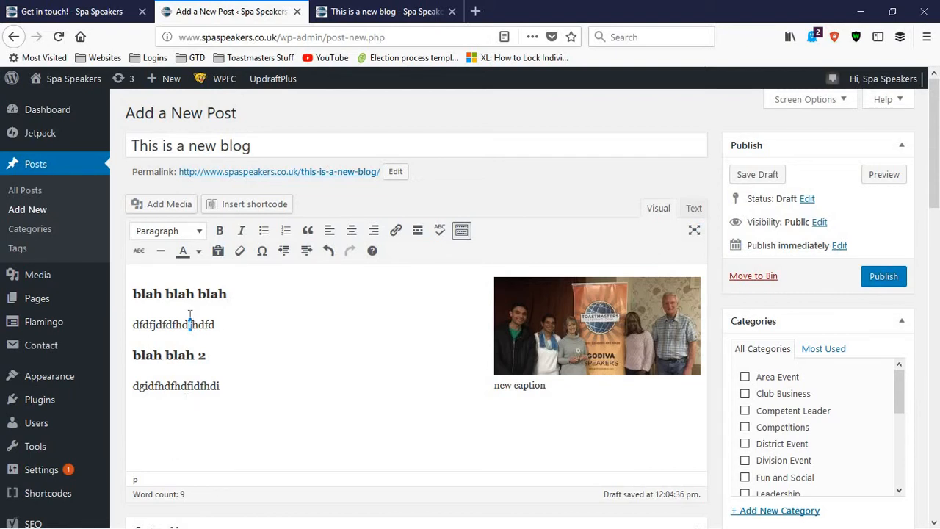
left_click(185, 212)
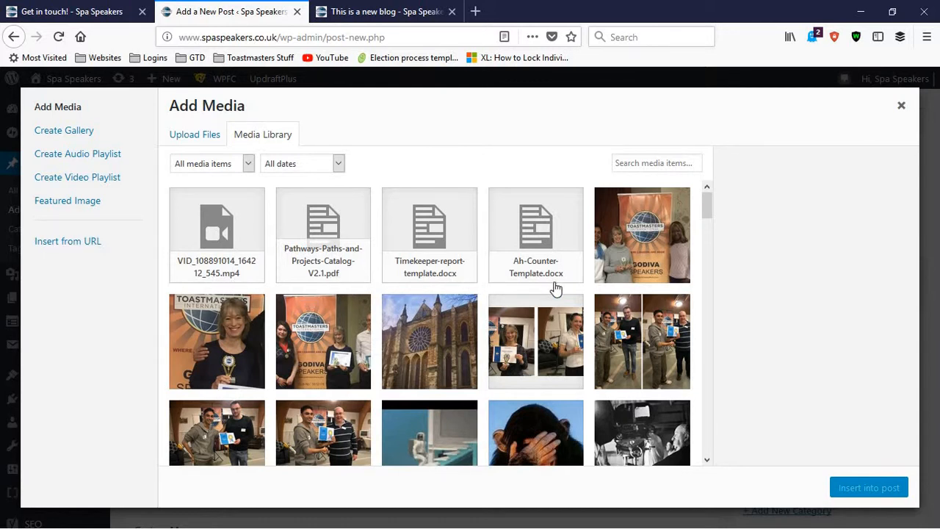
left_click(901, 109)
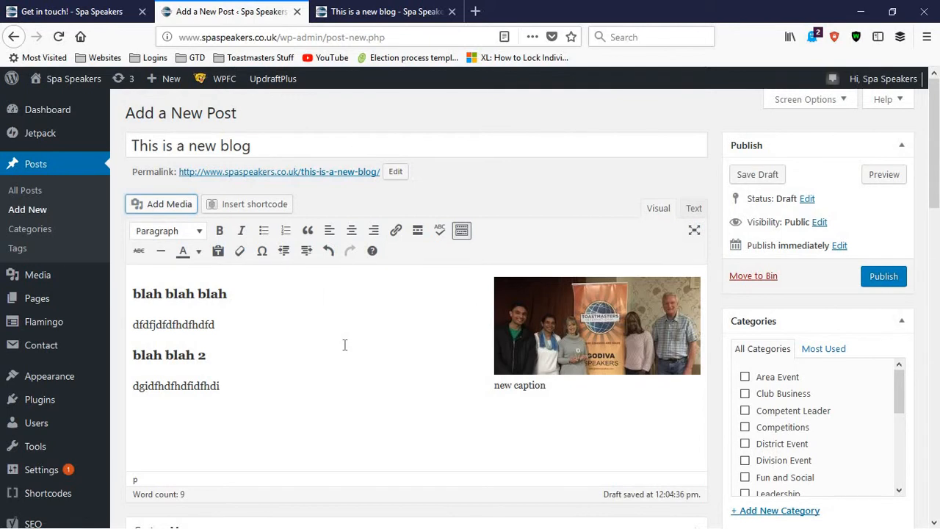
Schedule the post for publication on 5 May 2018 at 12:00
left_click(884, 275)
left_click(839, 247)
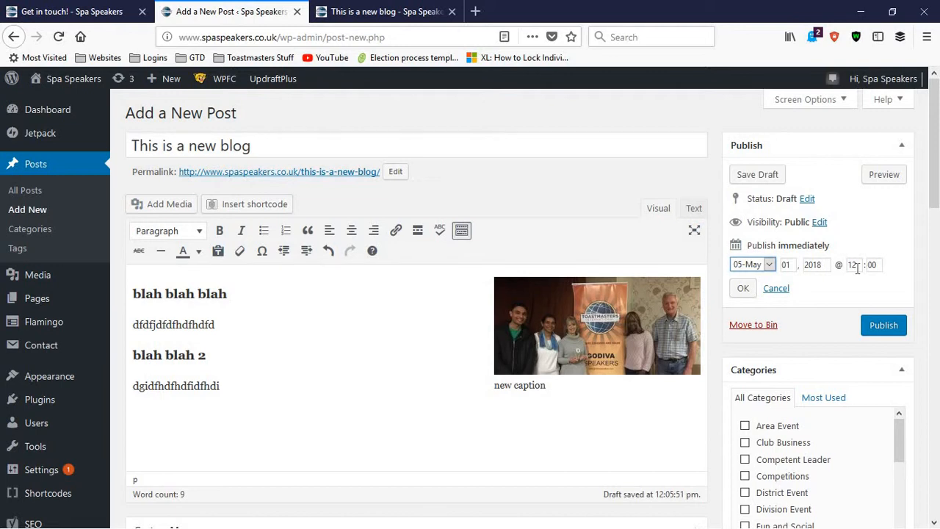
left_click(793, 264)
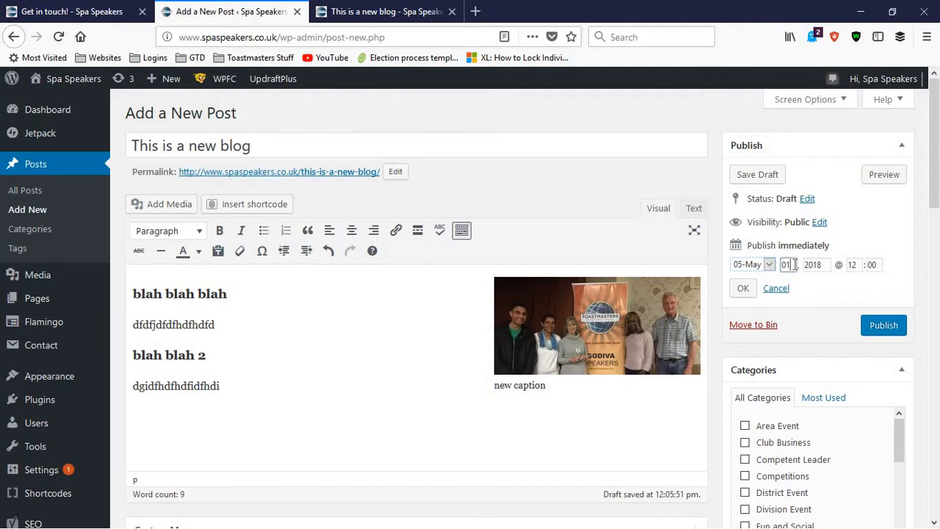
key("BackSpace")
type("5")
left_click(740, 290)
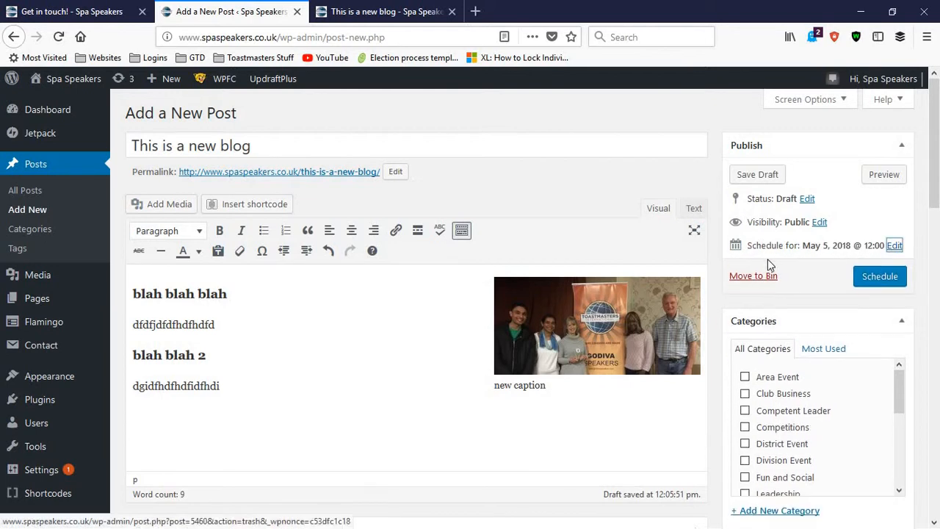
left_click(866, 288)
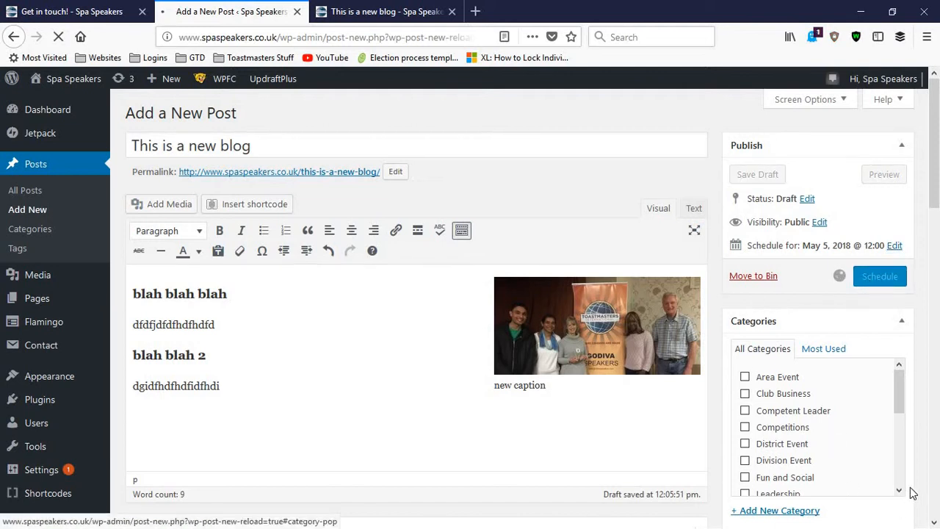
scroll(933, 220, "down", 2)
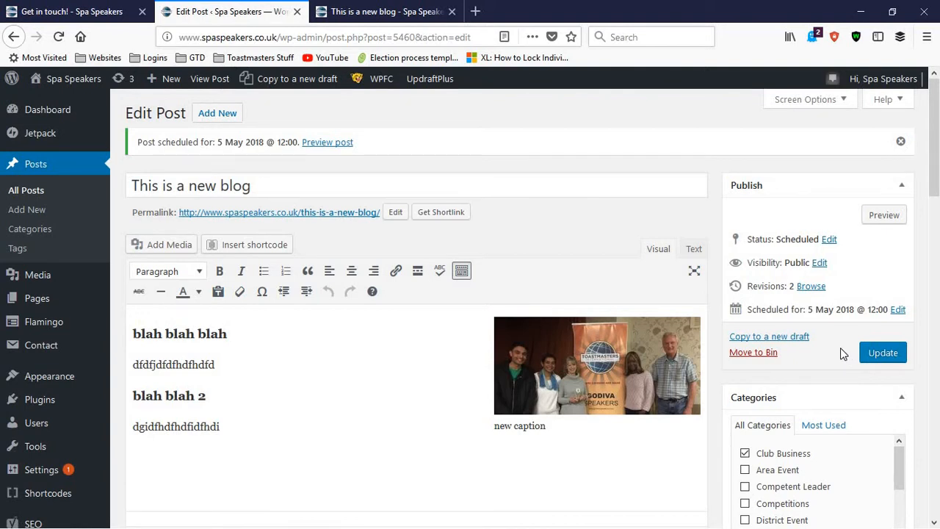
Leave the scheduled date as it is, set the post's status back to Draft and update the post
left_click(898, 310)
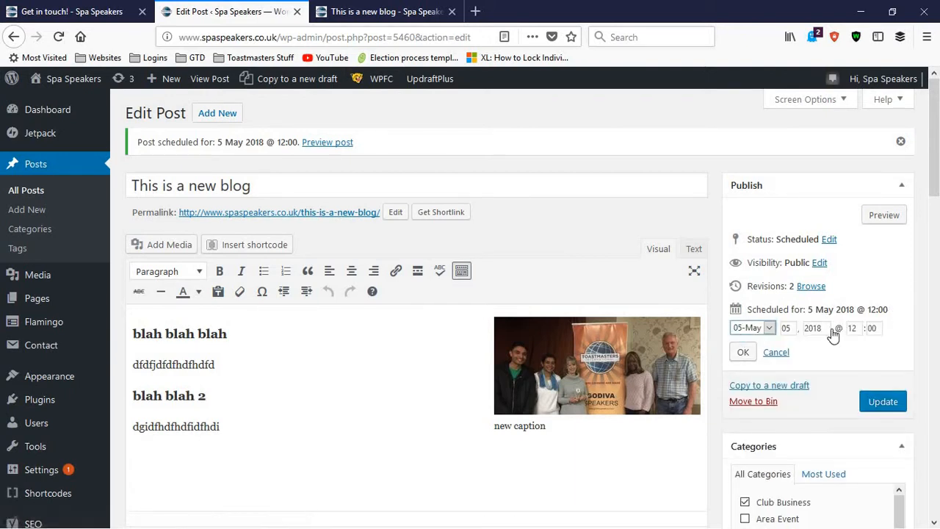
left_click(775, 353)
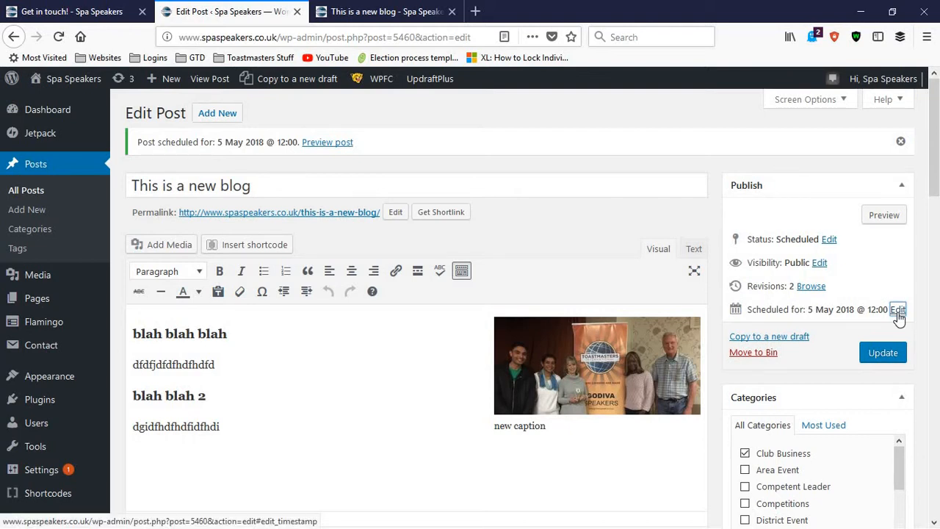
left_click(828, 241)
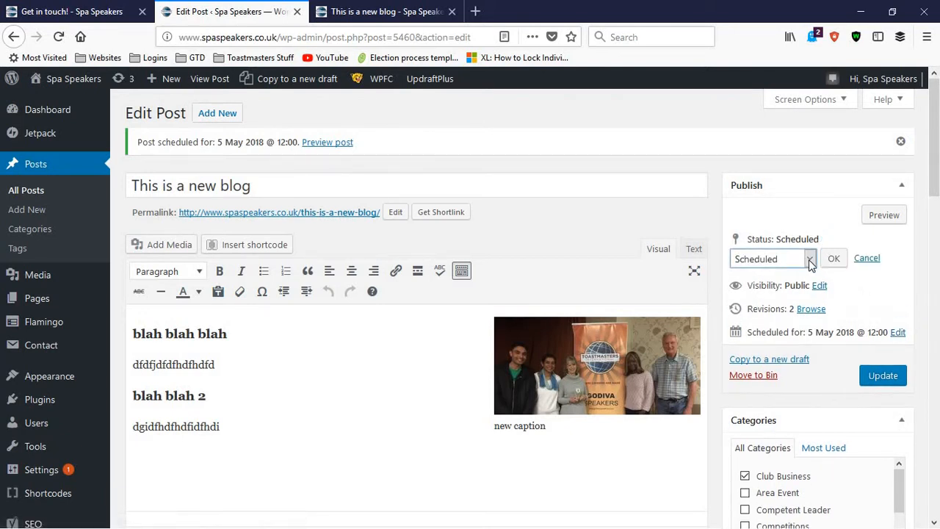
left_click(809, 260)
left_click(783, 310)
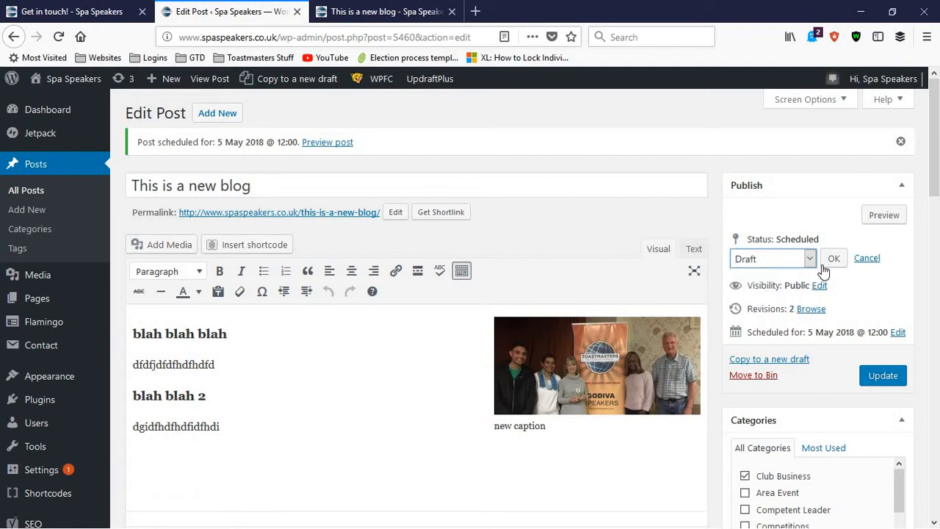
left_click(832, 260)
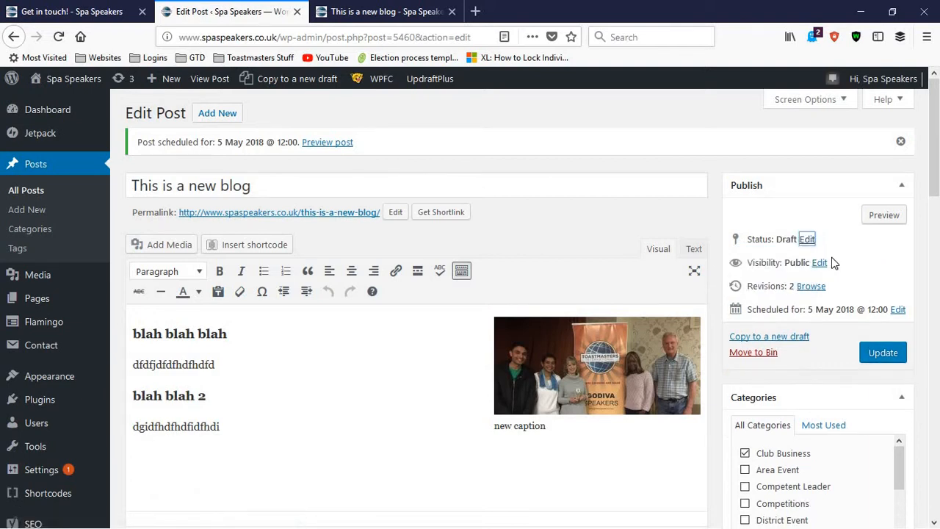
left_click(881, 355)
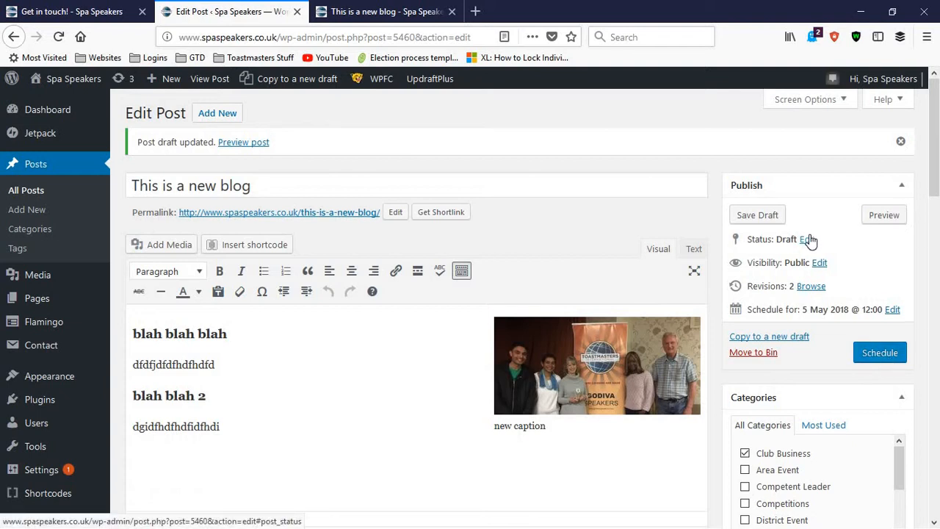
Add the Area Event and Competent Leader categories to the post and make Competent Leader the primary category
scroll(810, 238, "down", 2)
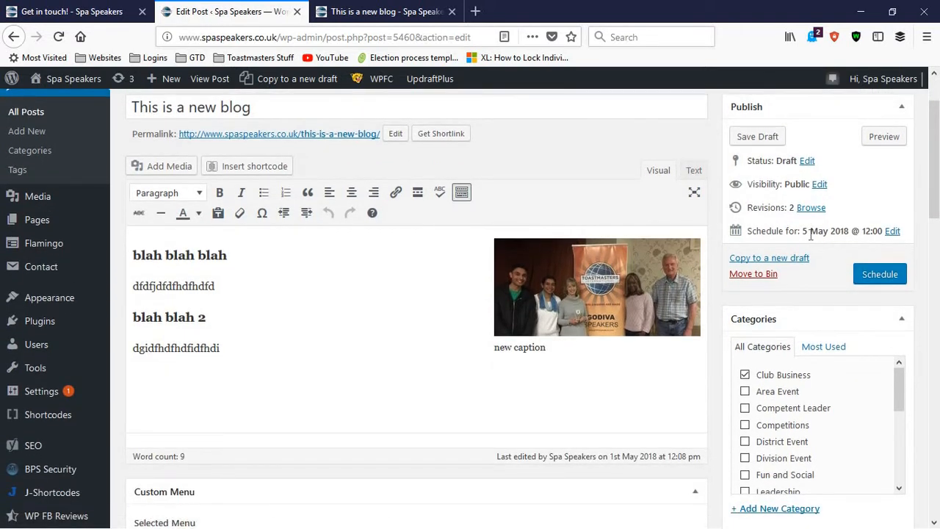
scroll(822, 390, "down", 2)
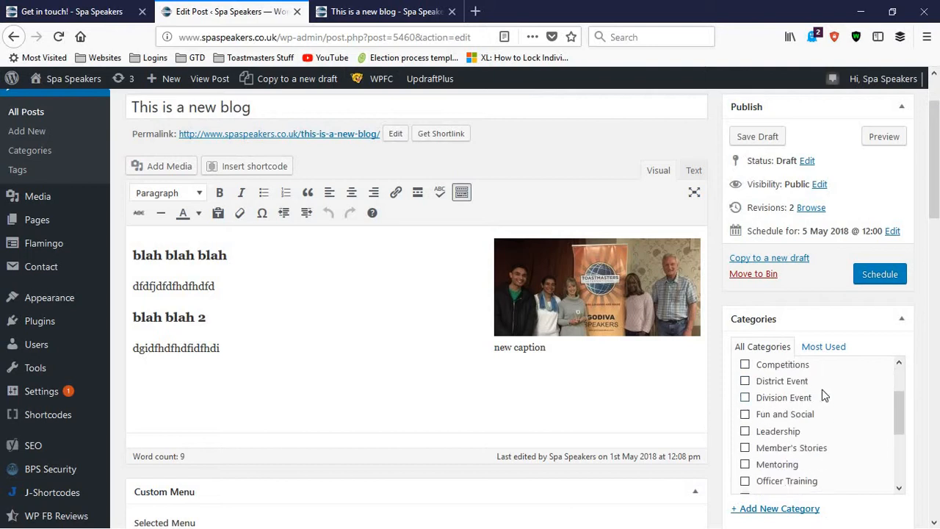
left_click_drag(934, 165, 933, 209)
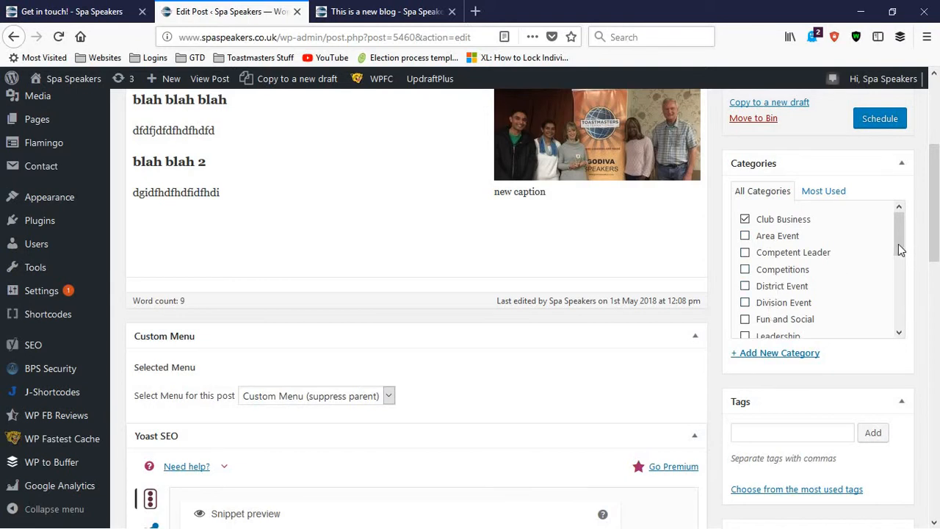
mouse_move(898, 244)
left_mouse_down()
mouse_move(903, 317)
mouse_move(904, 239)
mouse_move(906, 250)
left_mouse_up()
mouse_move(899, 235)
left_mouse_down()
mouse_move(903, 318)
mouse_move(896, 222)
left_mouse_up()
left_click(745, 252)
left_click(745, 236)
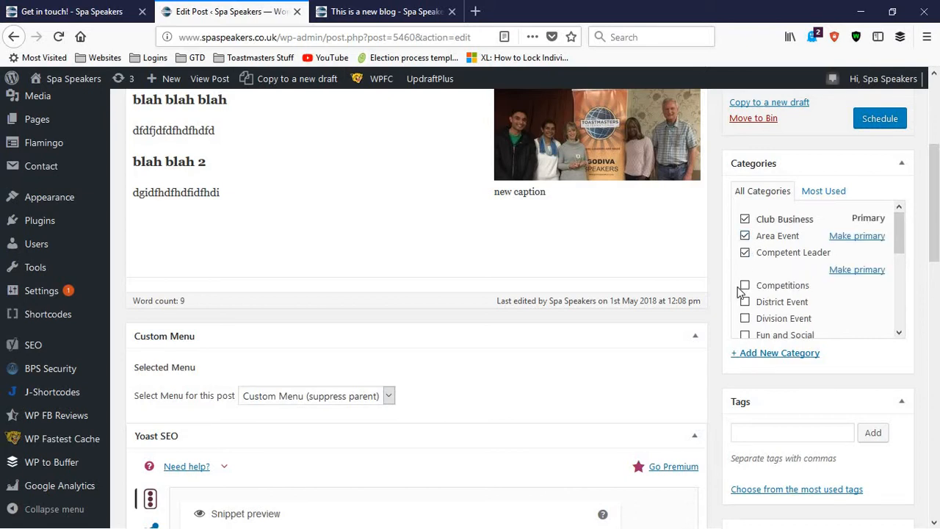
left_click(859, 236)
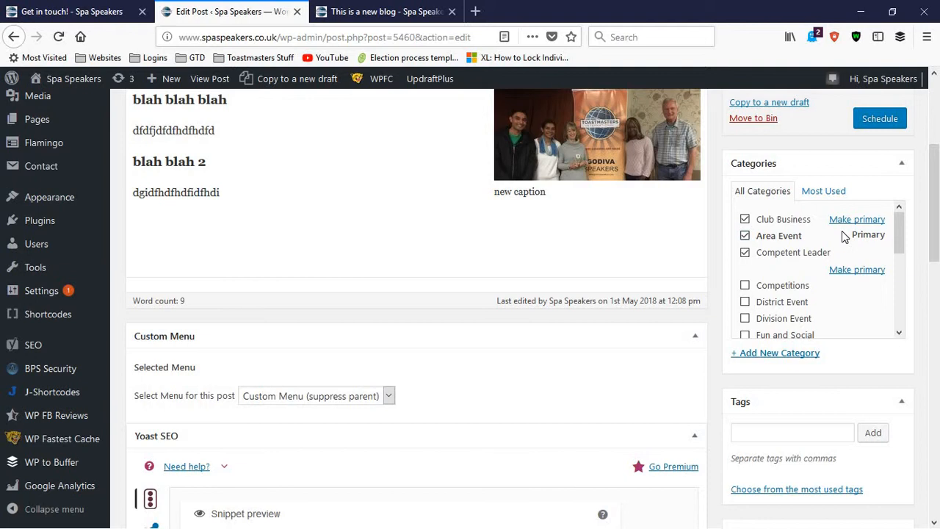
left_click(862, 270)
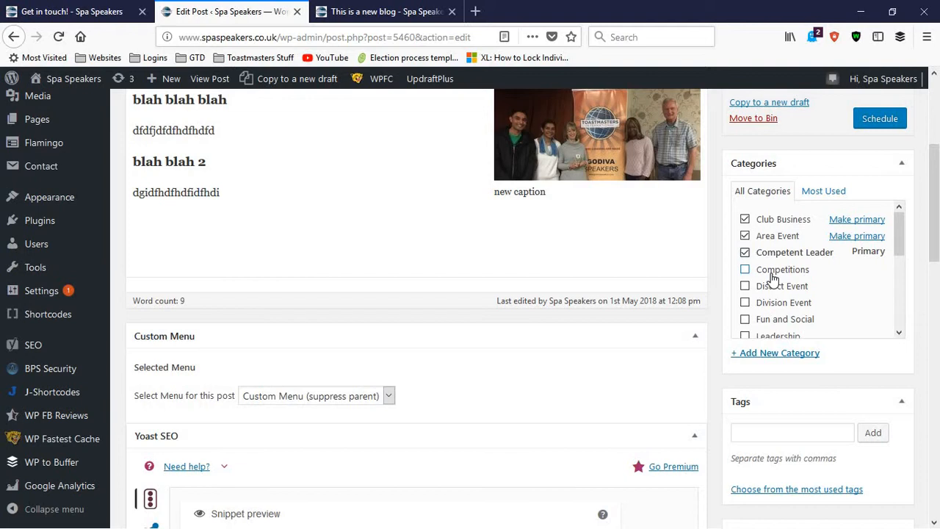
Switch to the public Spa Speakers site and open its blog page at the site search
left_click(59, 11)
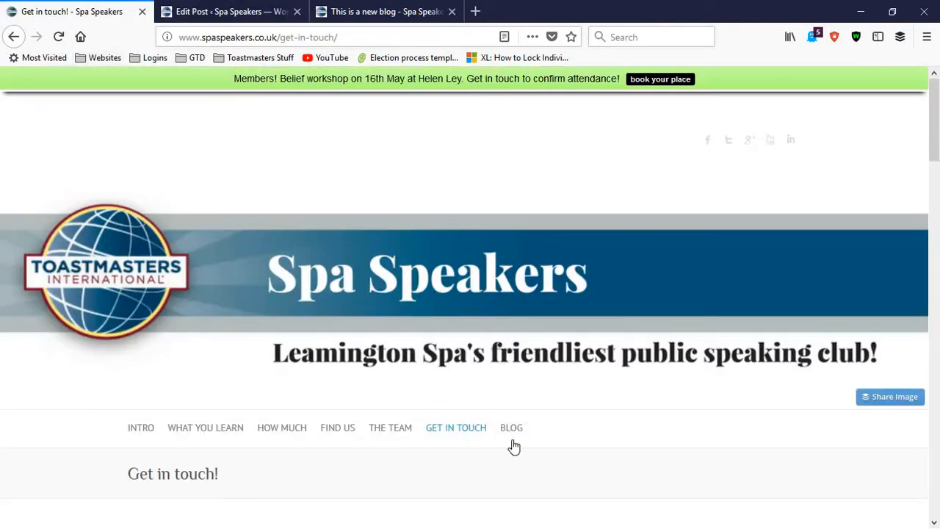
left_click(511, 442)
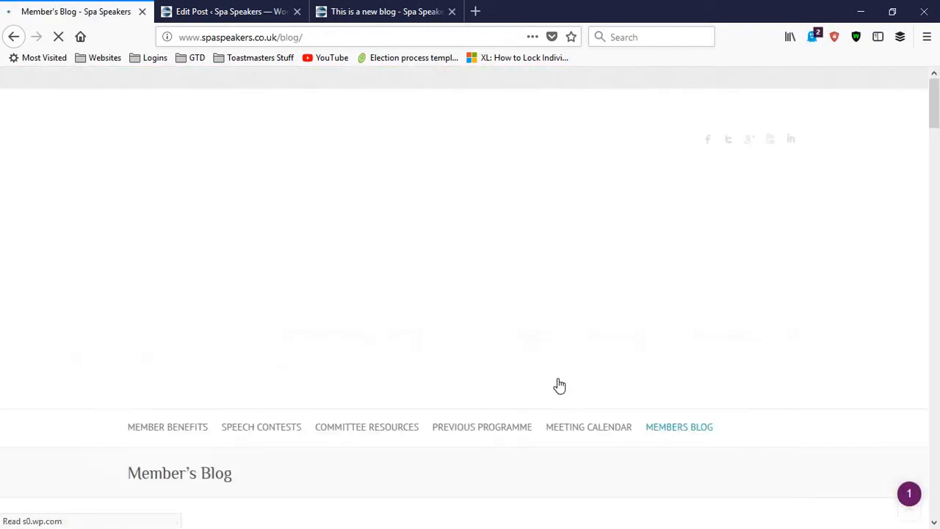
scroll(579, 365, "down", 4)
scroll(646, 310, "down", 3)
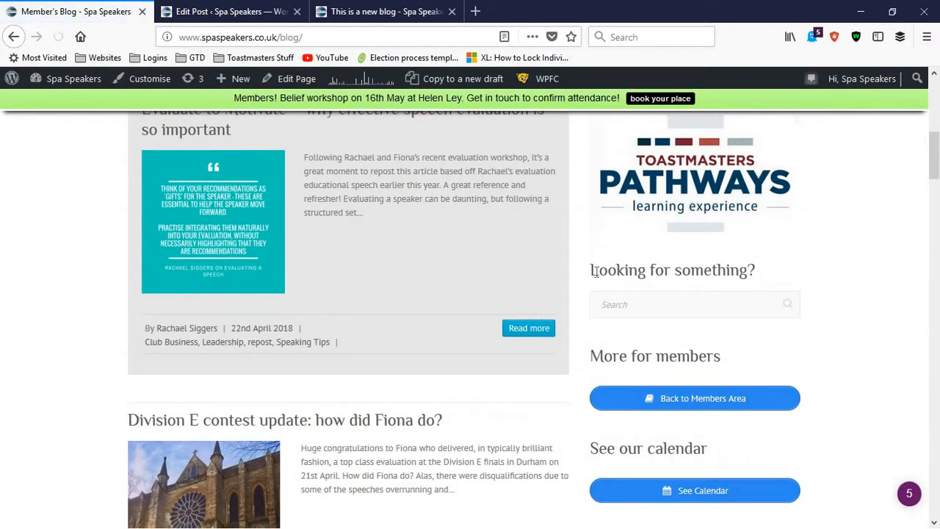
Search the Spa Speakers site for "competition"
left_click_drag(780, 271, 599, 272)
left_click(624, 298)
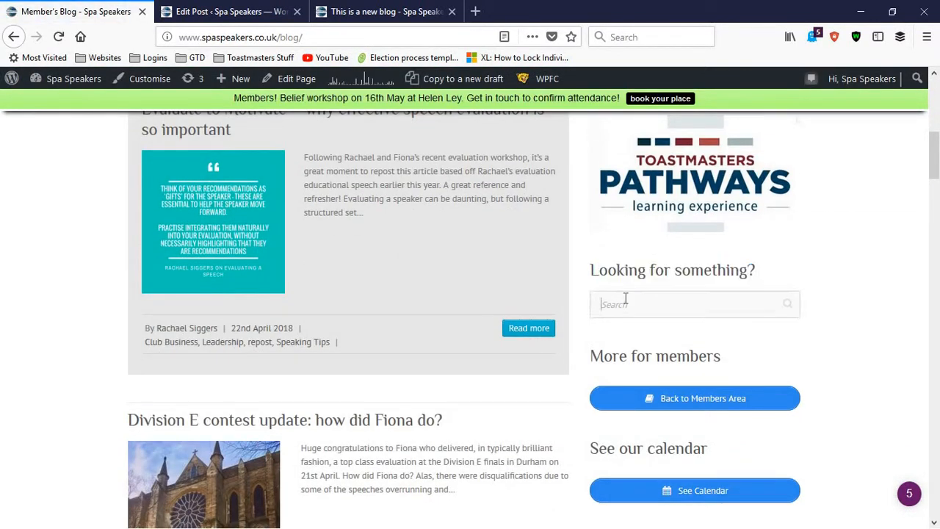
type("cate")
key("BackSpace")
key("BackSpace")
key("BackSpace")
key("BackSpace")
type("comp")
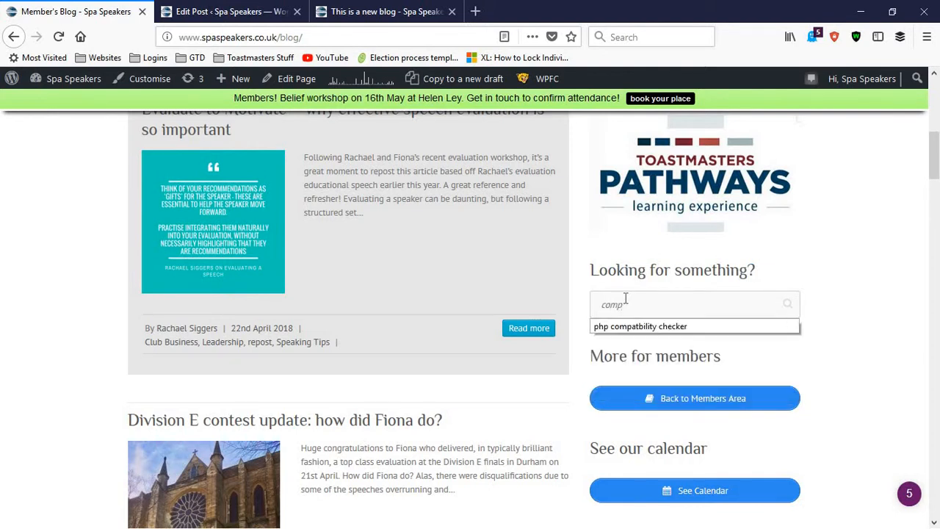
type("etition")
key("Return")
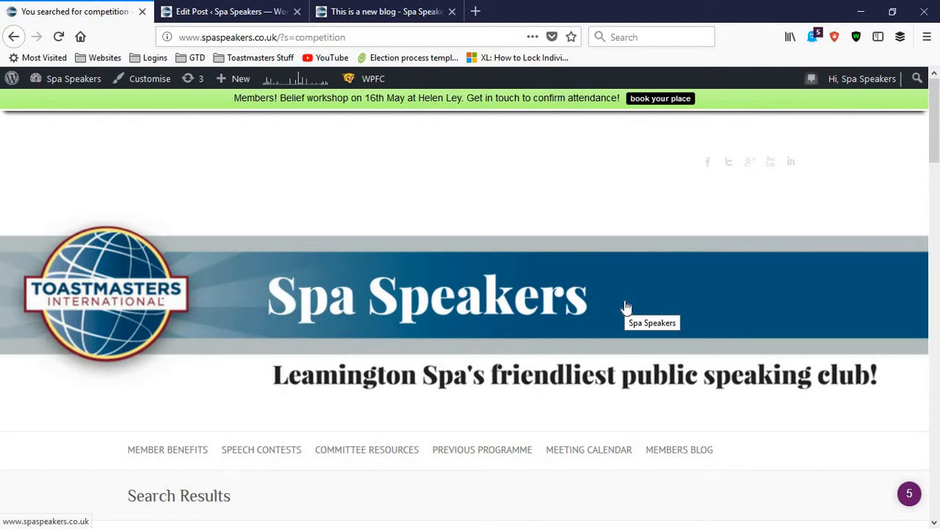
Look through the articles in the search results down to the end of the list and back
scroll(342, 297, "down", 5)
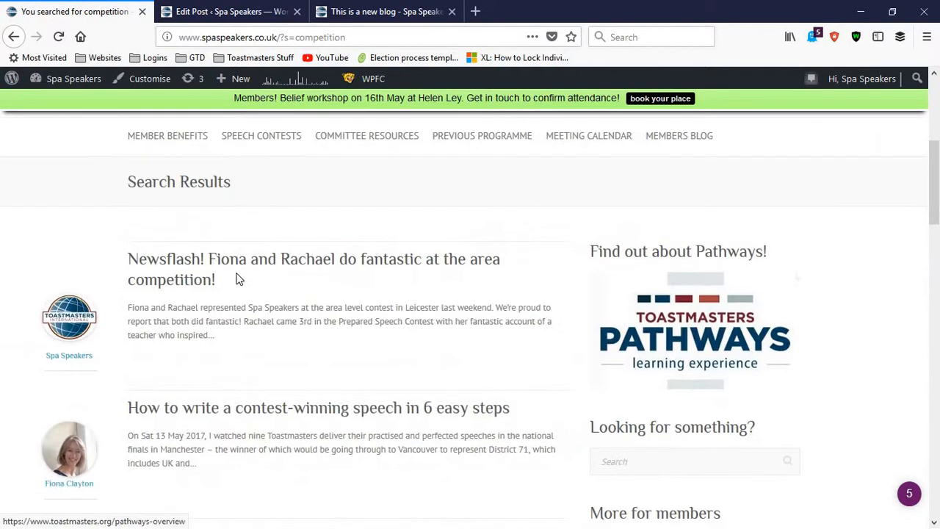
scroll(203, 215, "down", 1)
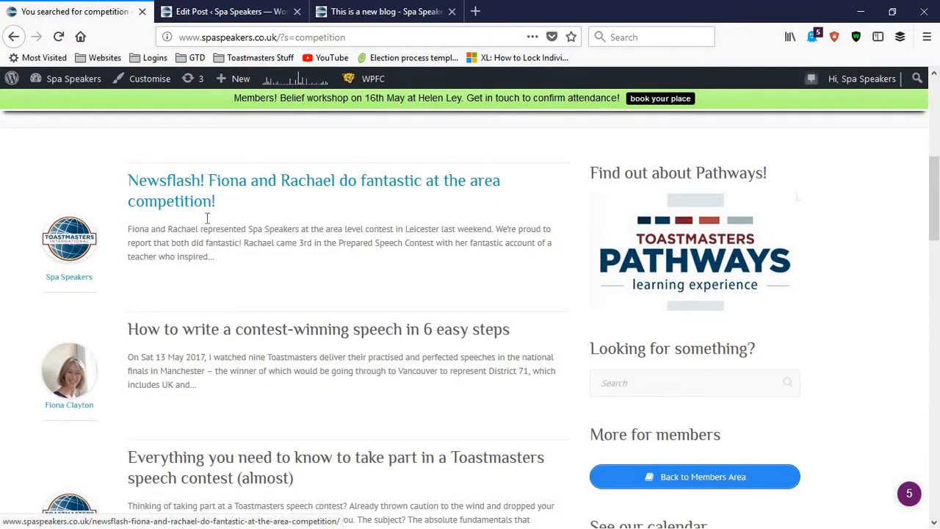
scroll(208, 218, "down", 3)
scroll(208, 218, "up", 3)
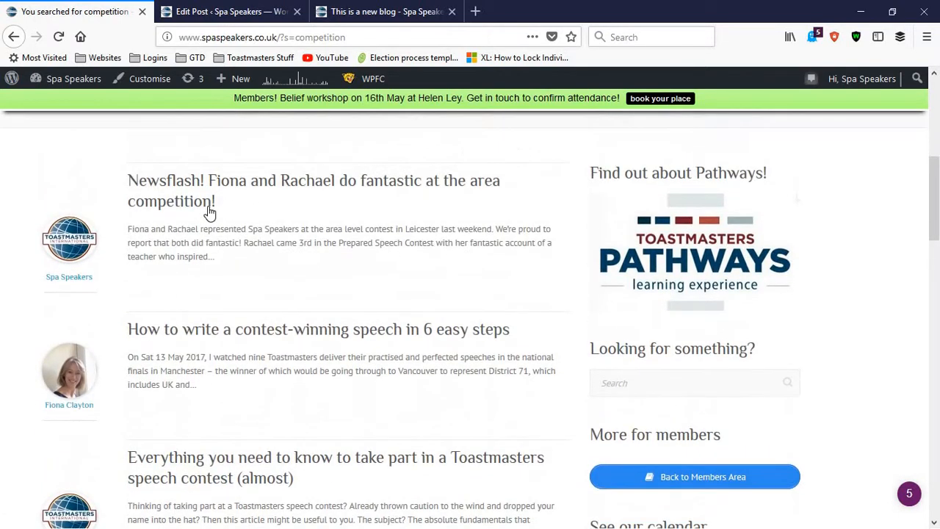
scroll(208, 212, "down", 3)
scroll(208, 213, "up", 1)
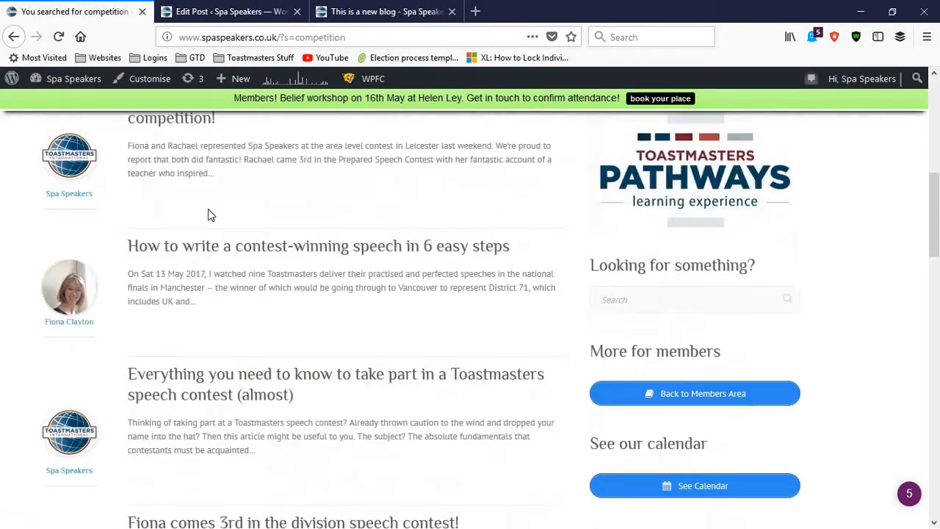
scroll(208, 213, "down", 6)
scroll(208, 213, "down", 7)
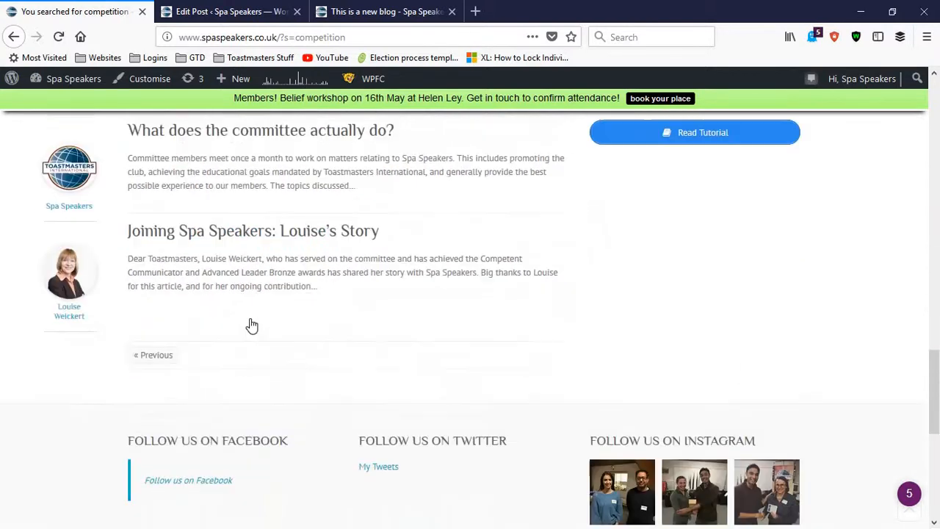
scroll(249, 323, "up", 1)
scroll(249, 323, "up", 13)
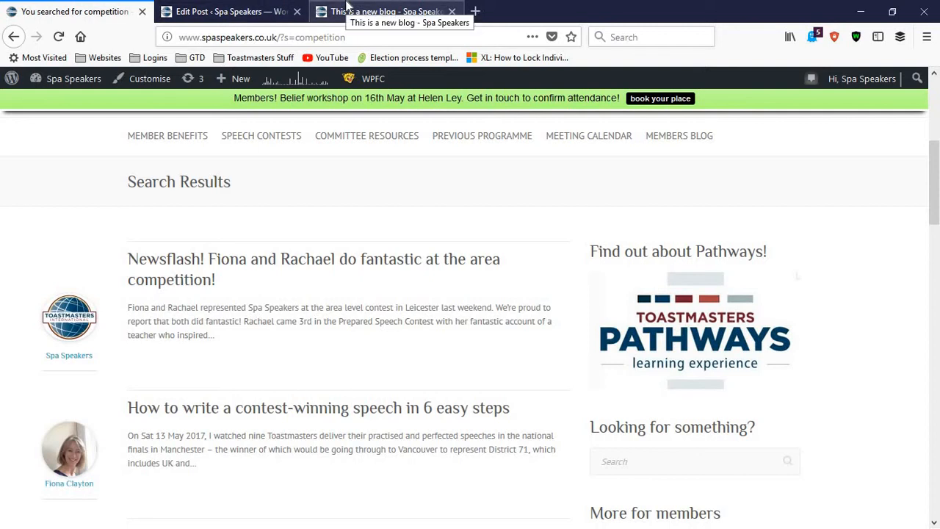
Return to the post editor and examine the Tags section, leaving its entry field empty
left_click(347, 9)
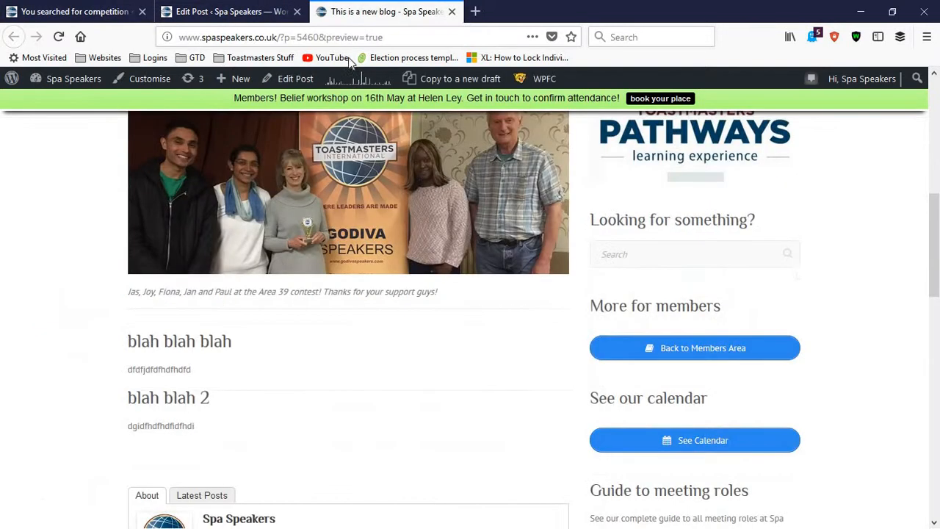
left_click(205, 10)
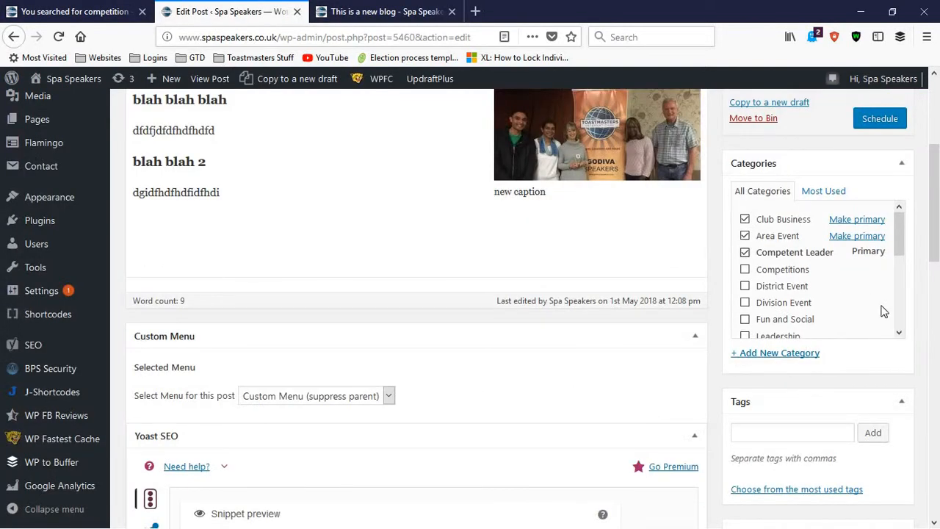
scroll(826, 286, "down", 3)
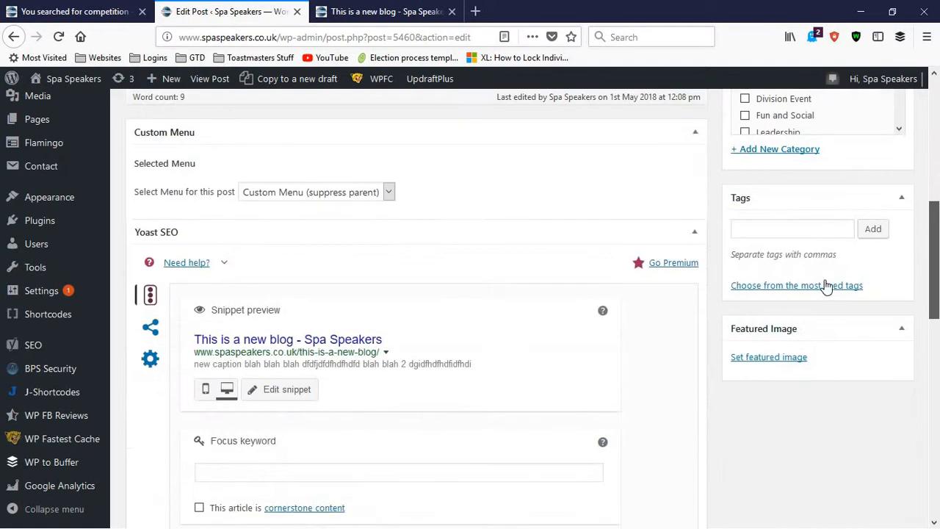
left_click(799, 233)
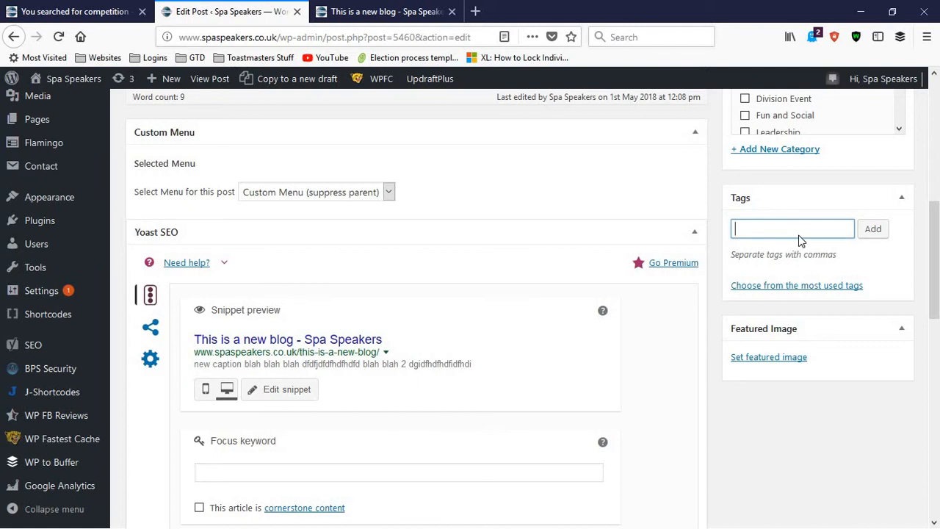
scroll(800, 249, "up", 2)
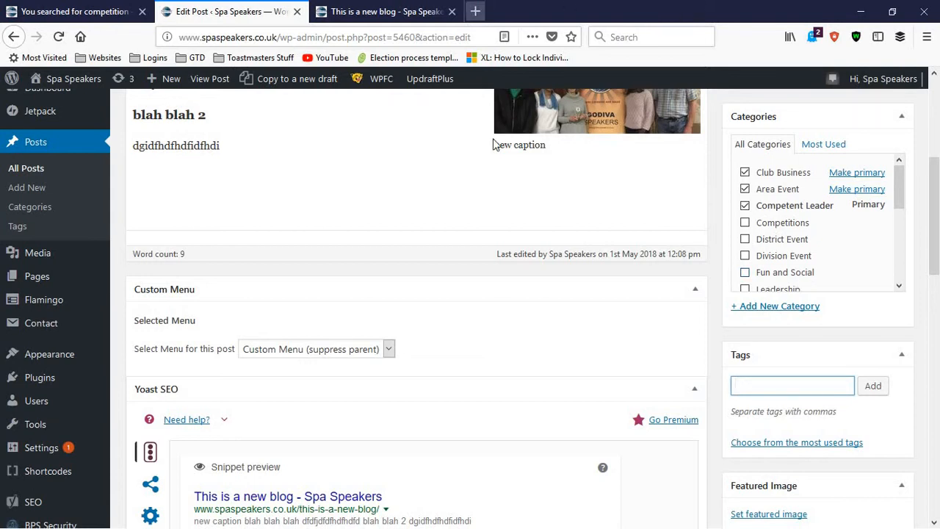
Compare the post's Custom Menu setting in the editor with the navigation menu in the post preview
key("ctrl+Tab")
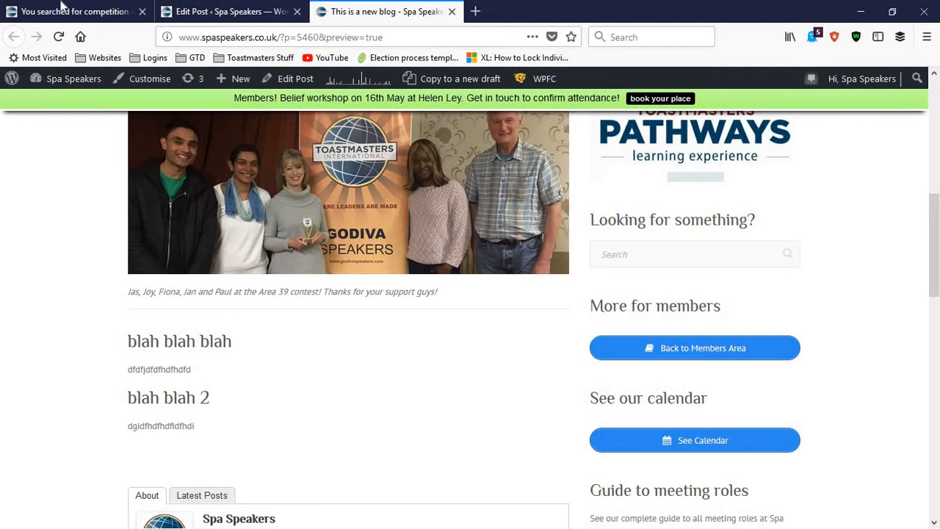
left_click(209, 11)
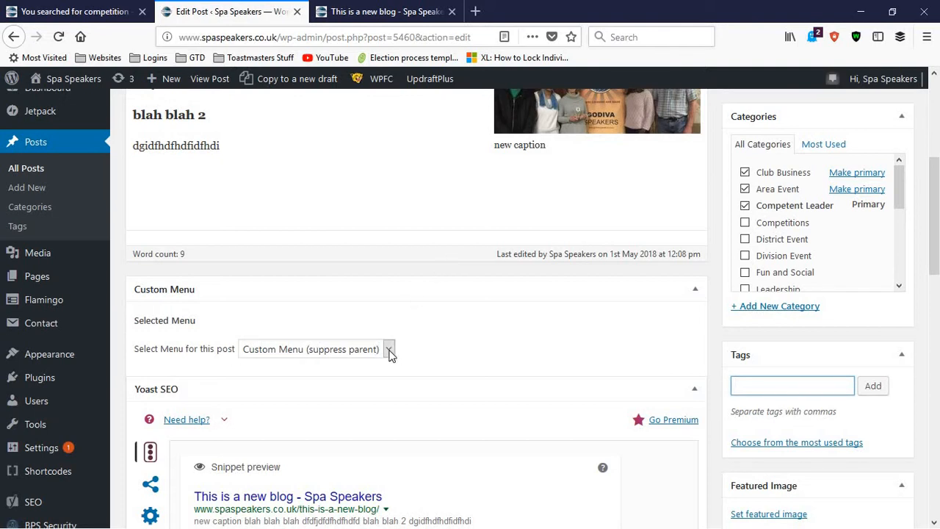
left_click(361, 5)
scroll(361, 178, "up", 1)
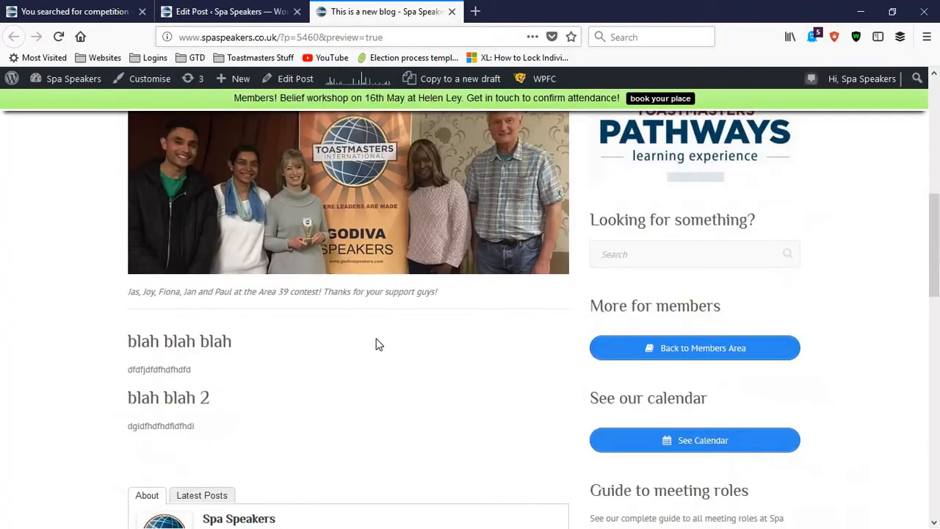
scroll(376, 343, "up", 3)
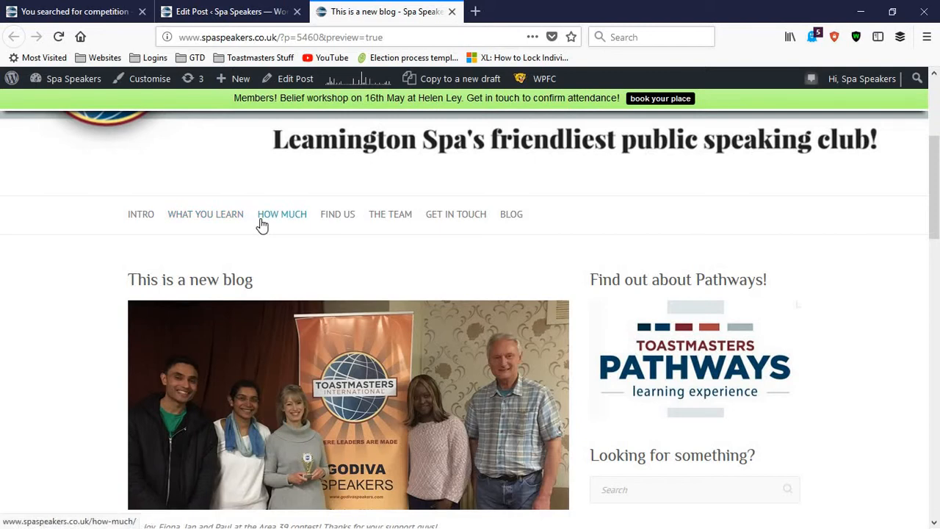
scroll(140, 212, "up", 4)
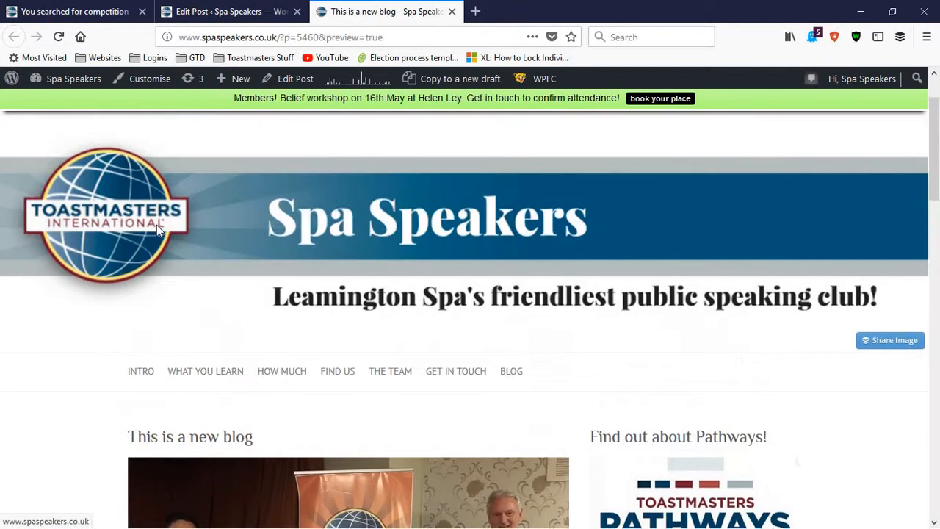
Open the site's home page in a new tab and compare its navigation menu with the one in the post preview
right_click(144, 209)
left_click(170, 217)
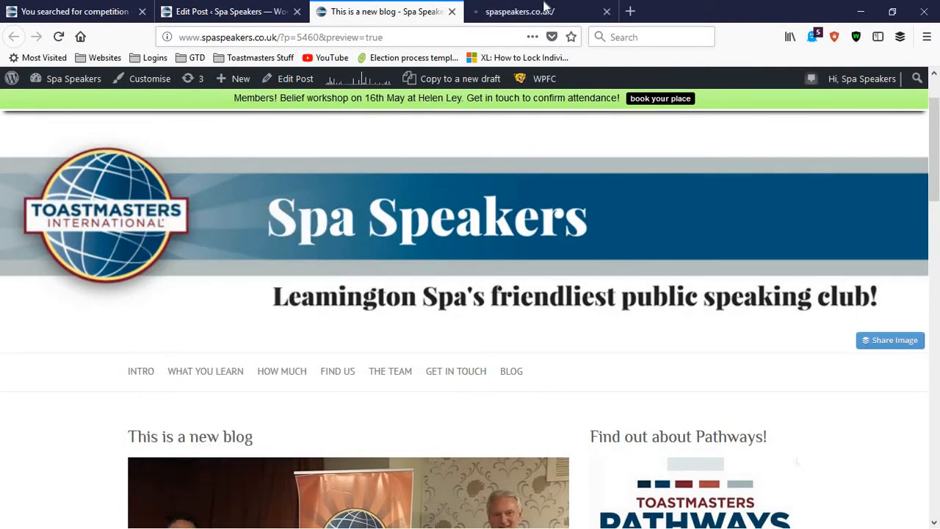
left_click(546, 11)
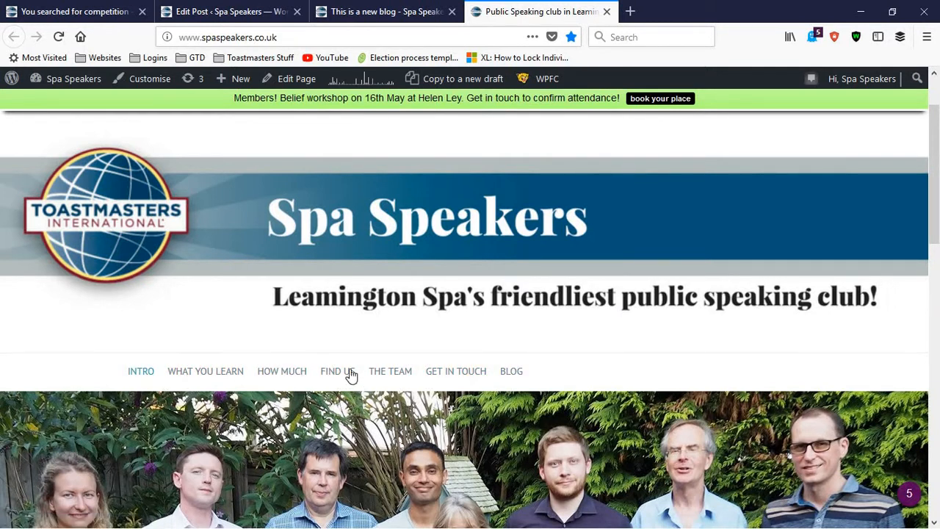
left_click(374, 13)
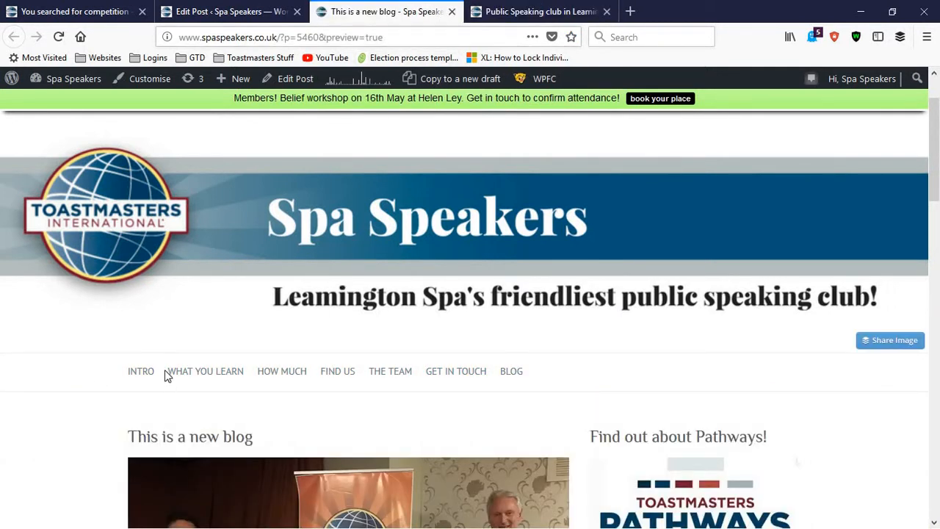
scroll(157, 309, "down", 2)
scroll(157, 331, "down", 1)
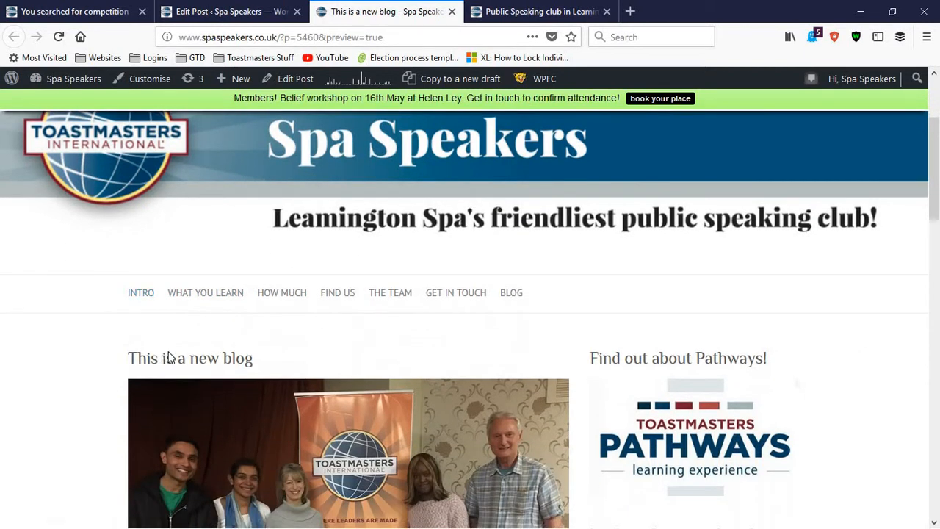
scroll(167, 352, "down", 2)
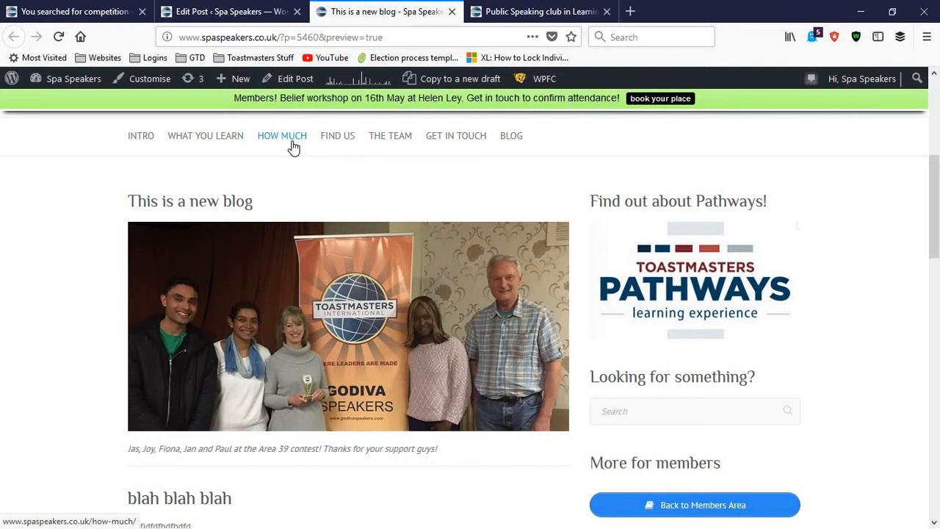
Return to the post editor and set the Custom Menu for this post to Master Menu
left_click(203, 9)
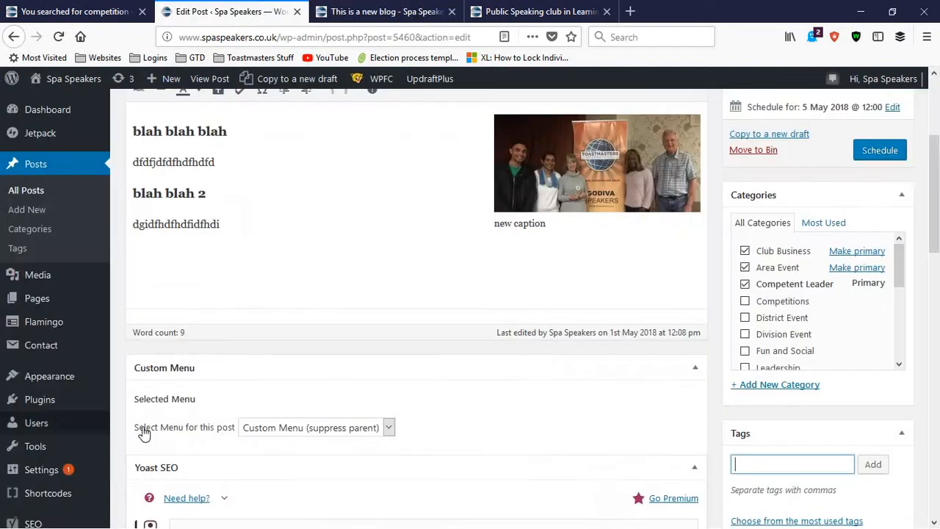
scroll(221, 367, "down", 2)
left_click(280, 352)
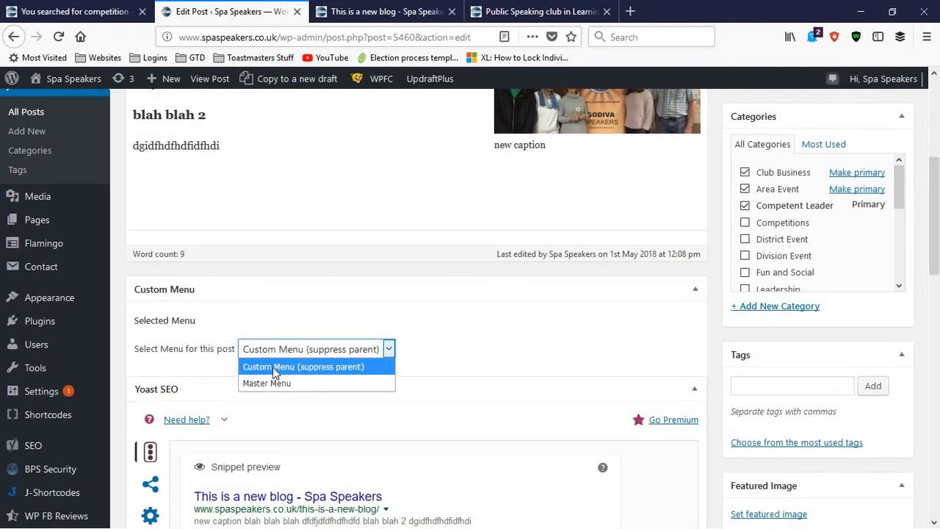
left_click(344, 383)
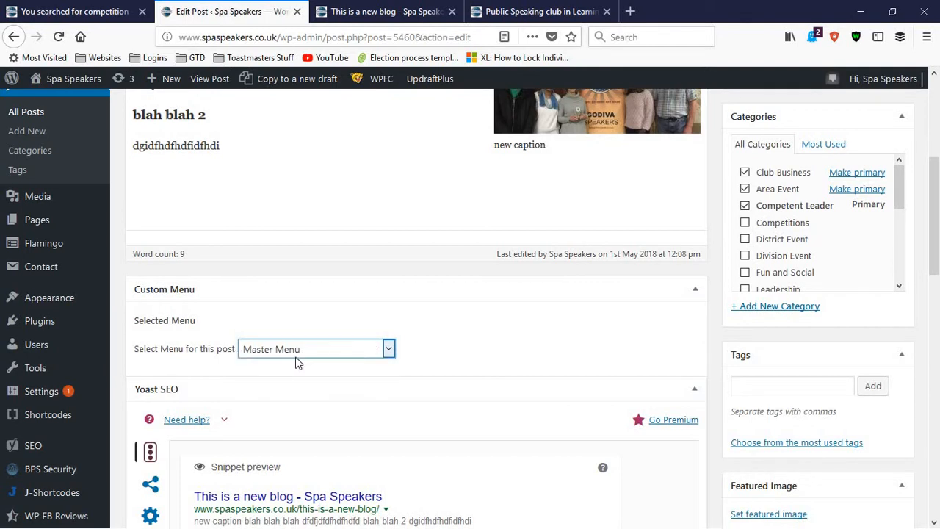
Preview the post and examine its navigation menu, including the Member Benefits, Speech Contests and Committee Resources submenus
scroll(771, 309, "up", 3)
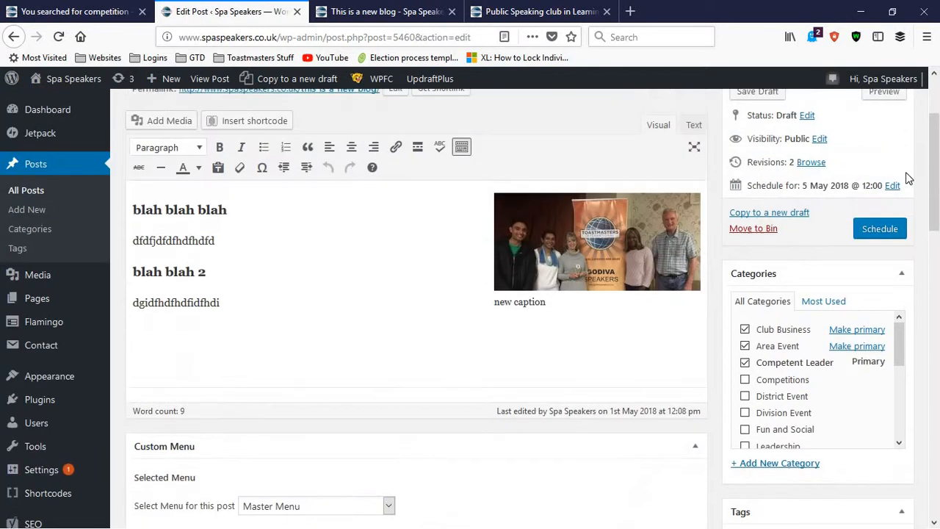
scroll(888, 187, "up", 2)
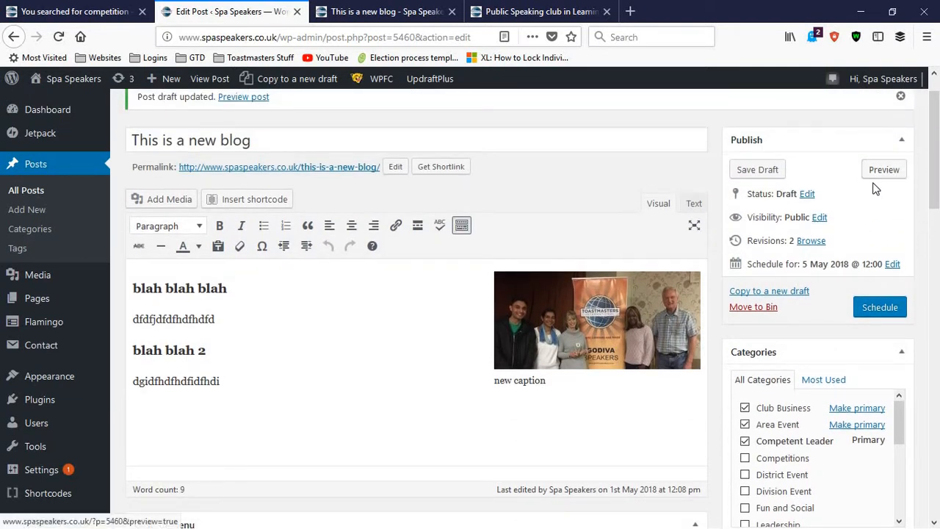
left_click(880, 173)
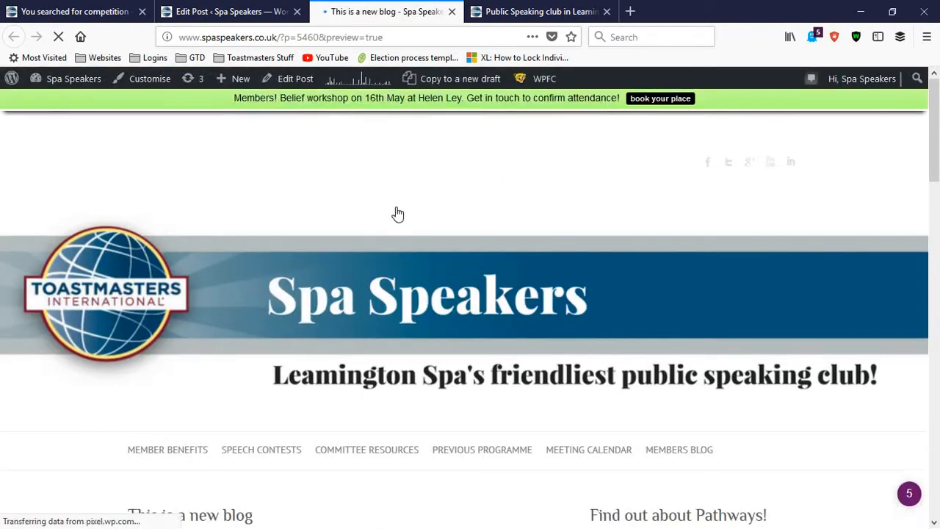
scroll(137, 292, "down", 3)
mouse_move(142, 291)
scroll(151, 283, "down", 1)
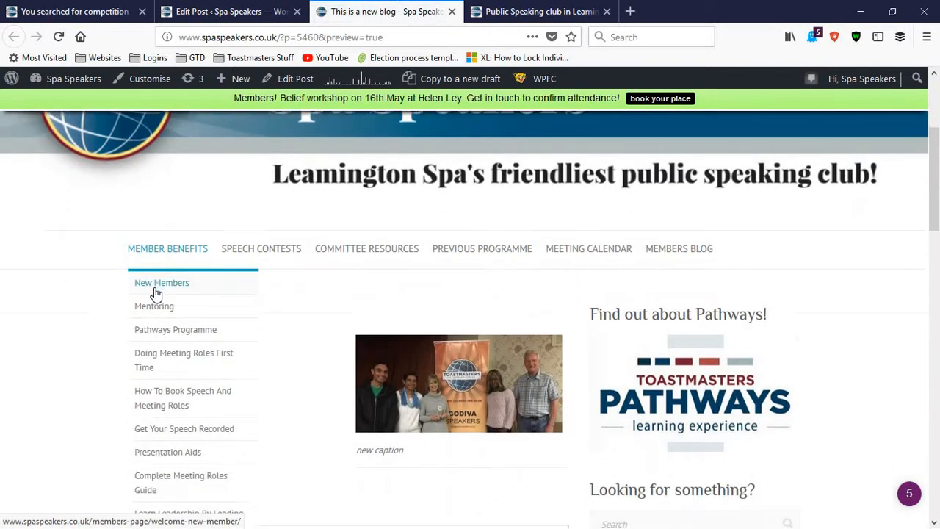
scroll(156, 294, "down", 1)
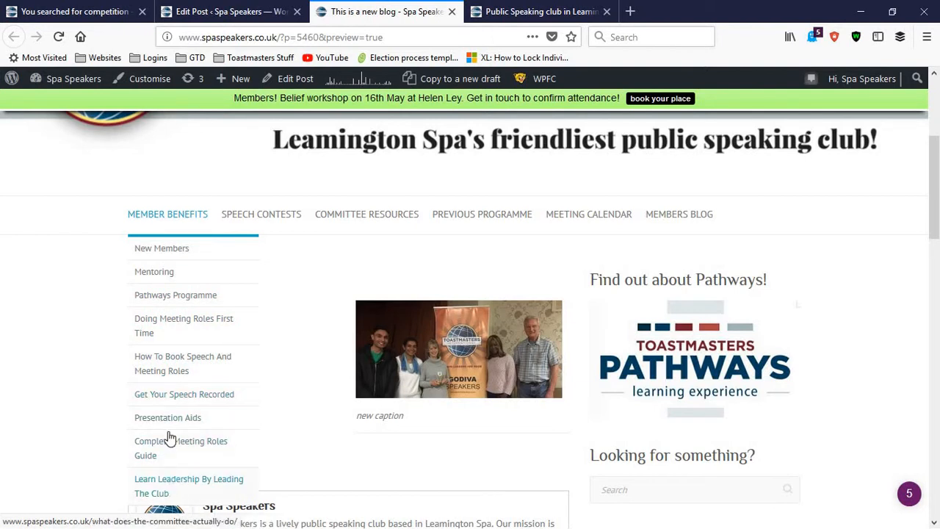
mouse_move(250, 224)
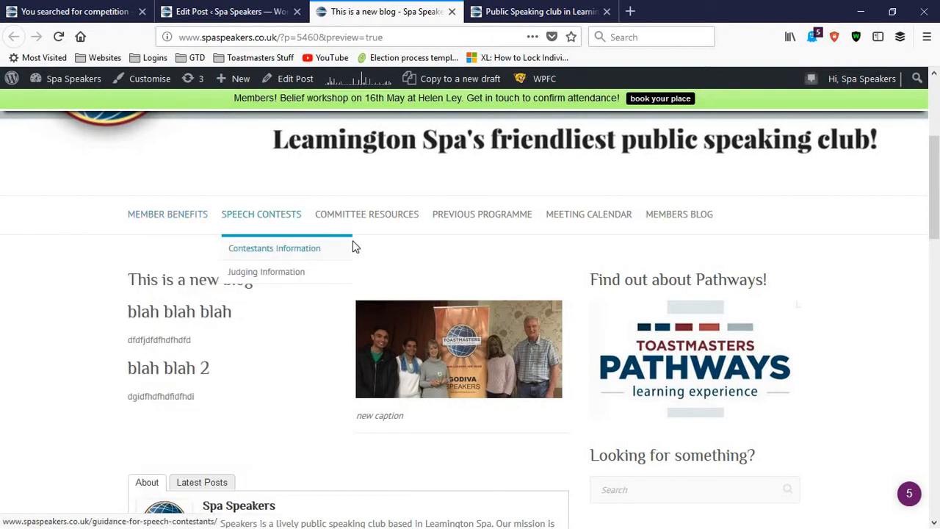
mouse_move(357, 256)
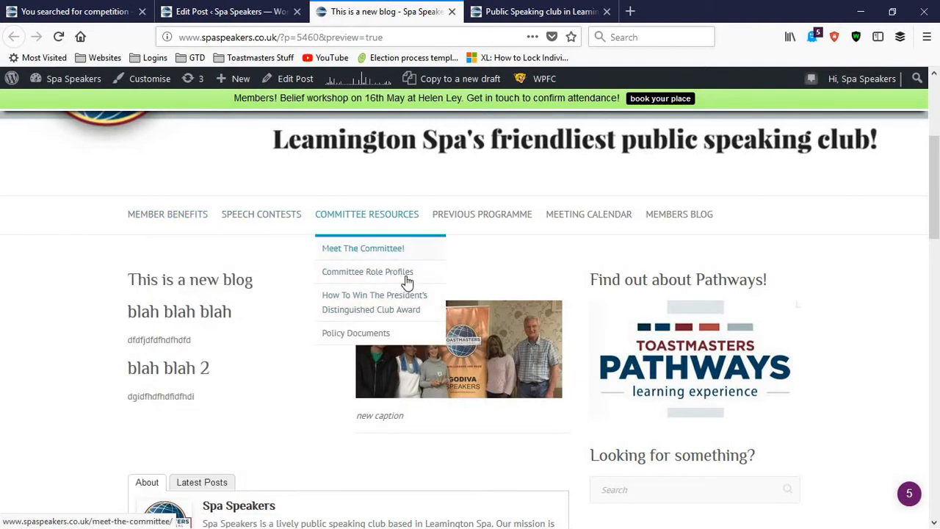
mouse_move(499, 214)
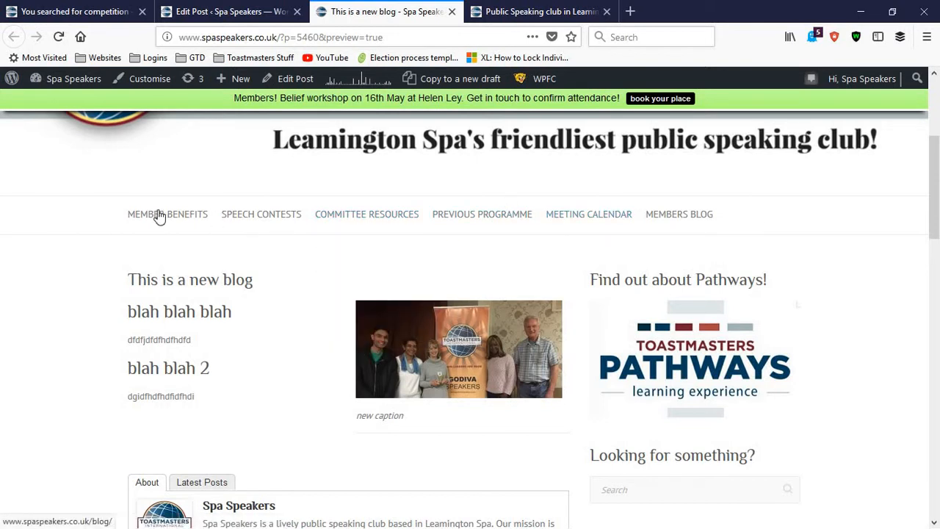
mouse_move(159, 215)
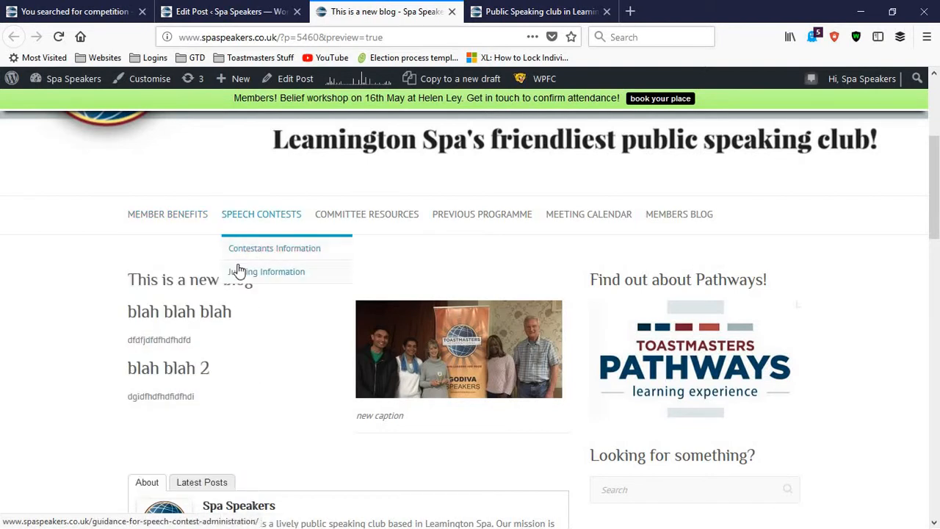
Find the editor's Featured Image section, then open the Members Blog from the preview and examine the articles' excerpts and thumbnails
left_click(224, 12)
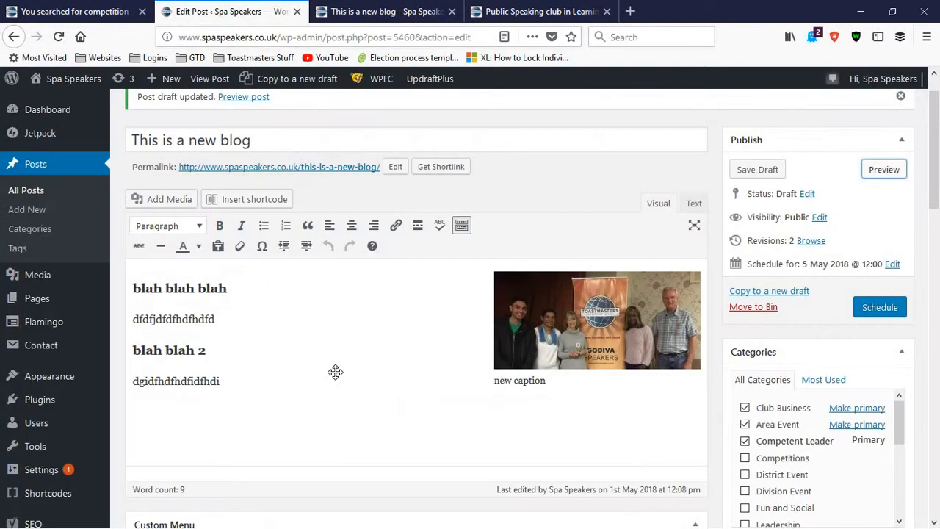
scroll(335, 372, "down", 8)
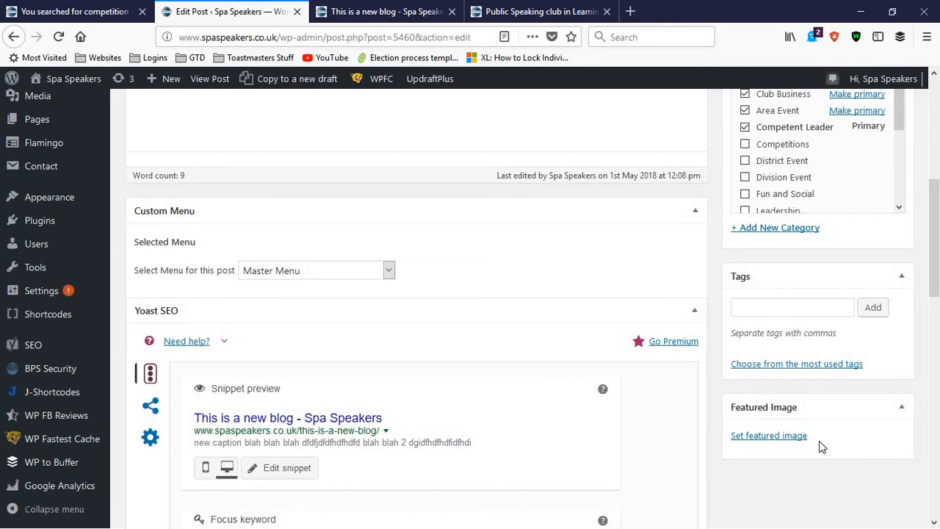
left_click(386, 11)
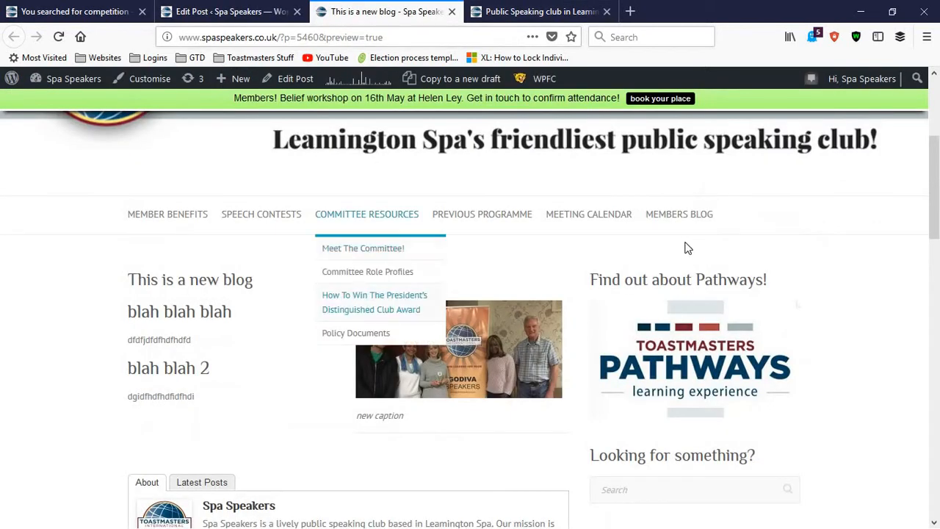
left_click(679, 214)
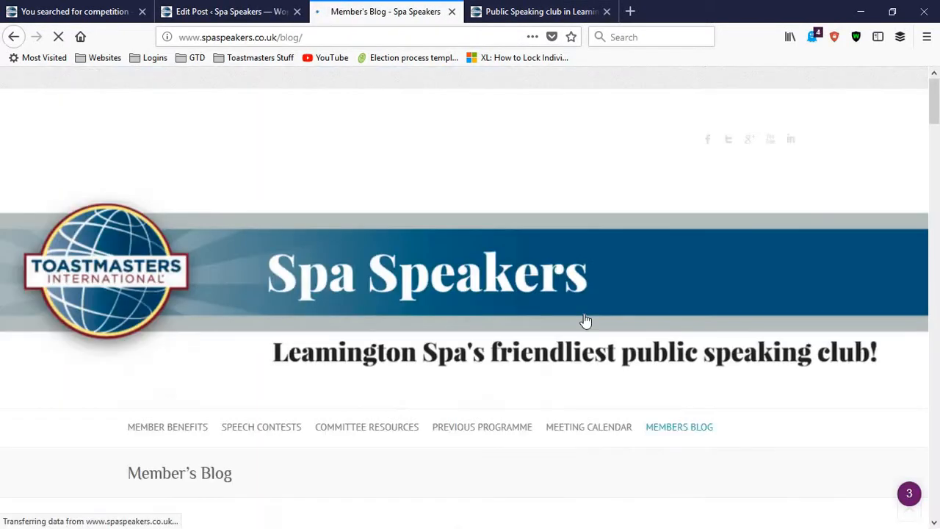
scroll(430, 319, "down", 3)
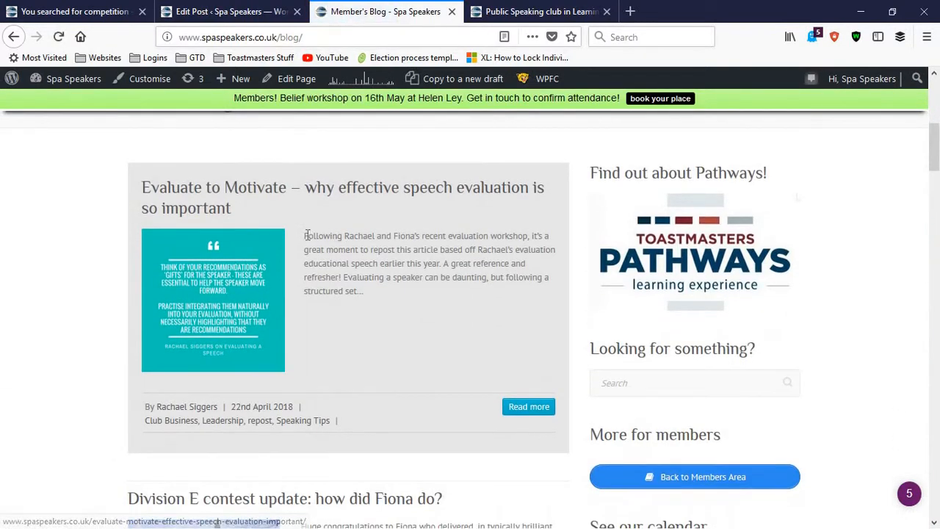
left_click_drag(306, 235, 413, 312)
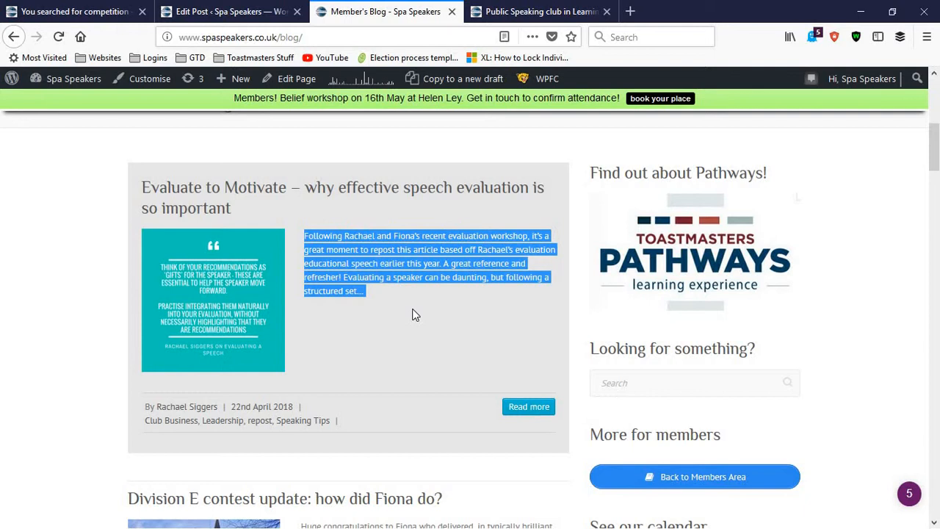
left_click(308, 242)
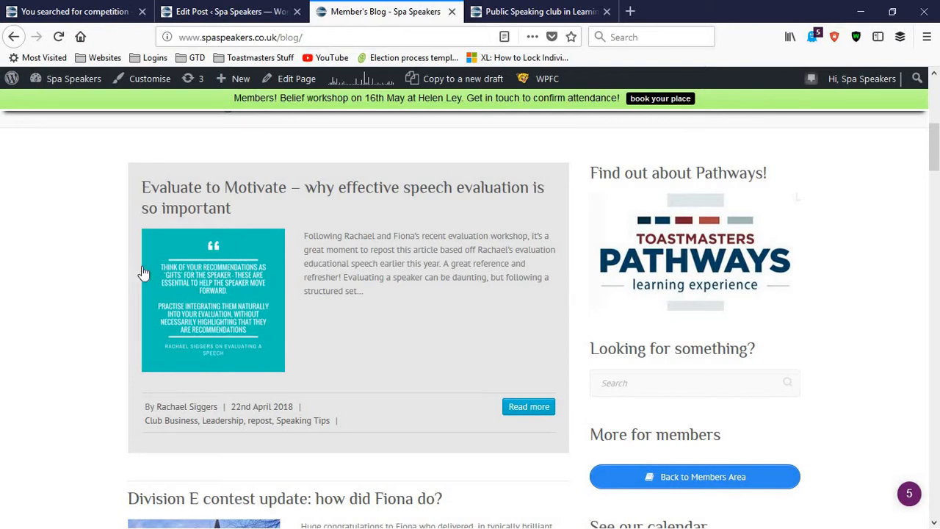
scroll(139, 271, "down", 3)
scroll(213, 287, "down", 1)
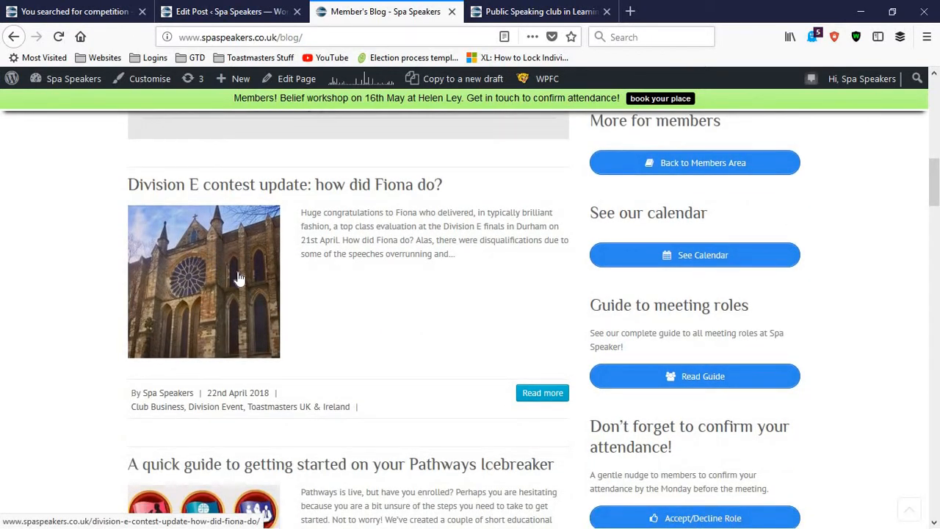
Set the media library photo IMG_3844, the woman holding a trophy, as the post's featured image
left_click(247, 7)
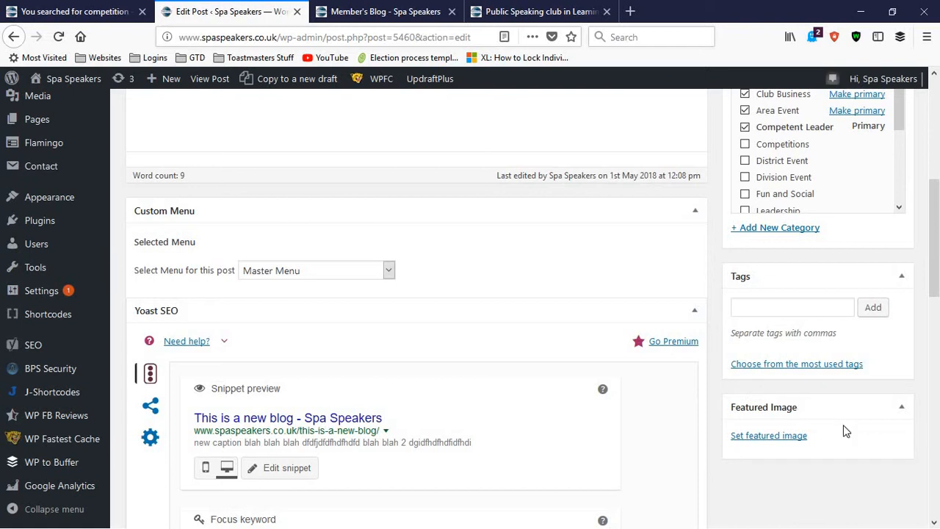
left_click(777, 438)
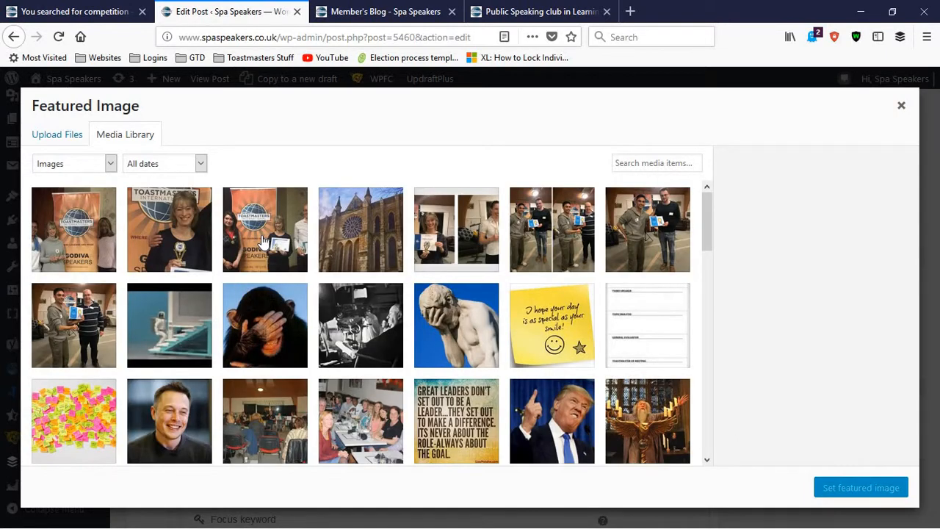
left_click(180, 233)
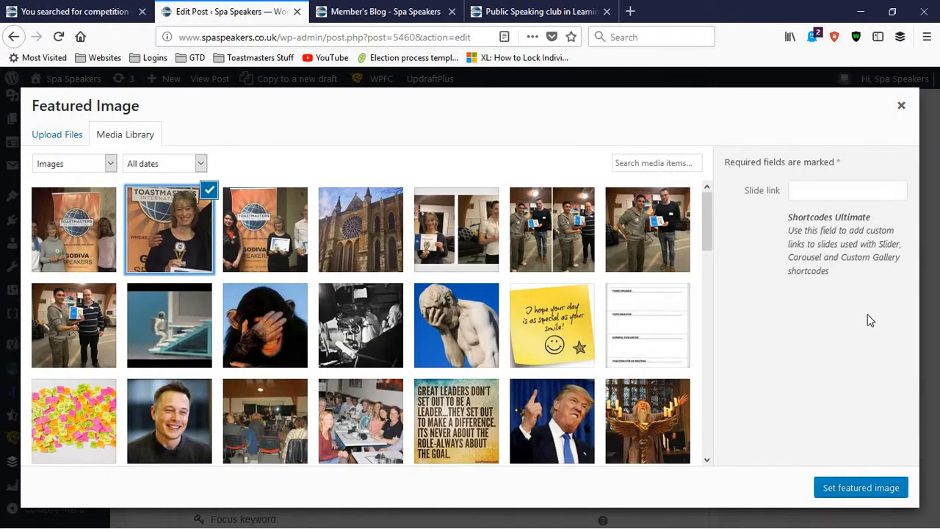
left_click(888, 494)
scroll(871, 413, "down", 2)
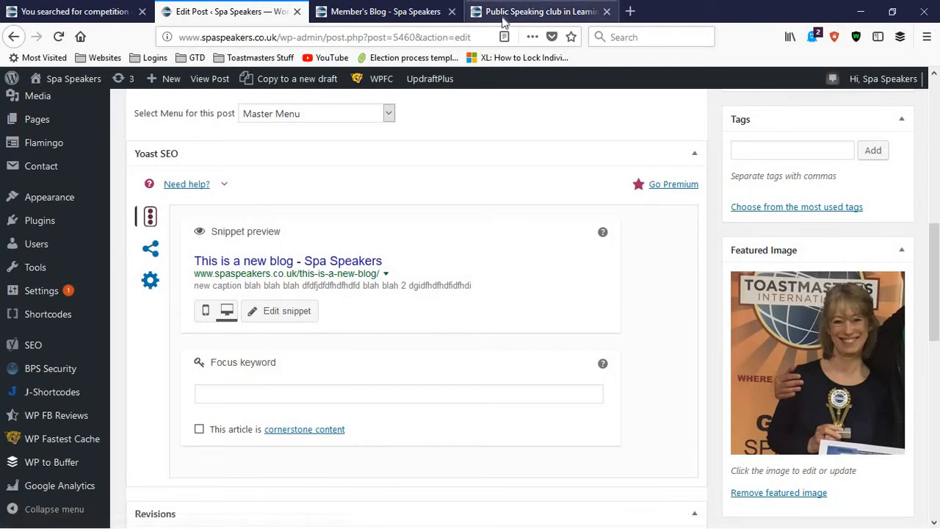
Glance back at the Member's Blog page, then open a fresh preview of the post from the editor
left_click(478, 10)
left_click(407, 9)
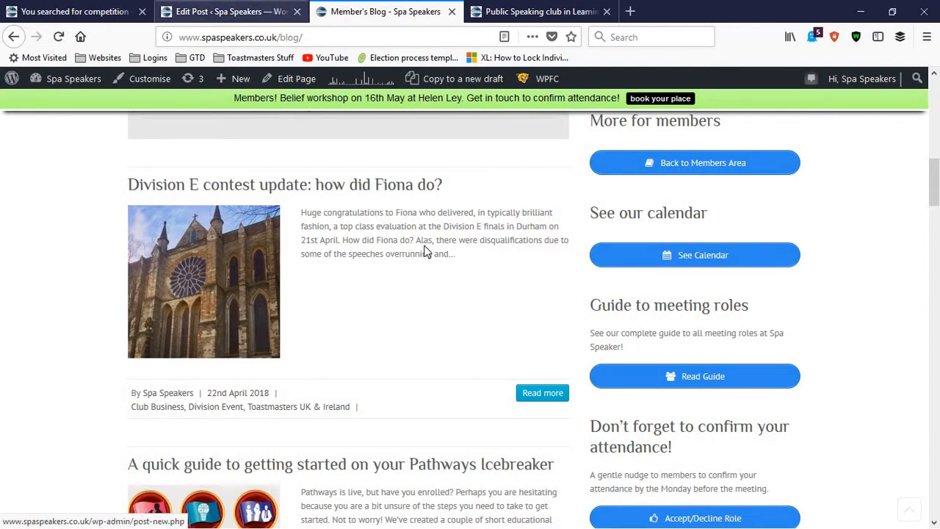
left_click(270, 9)
left_click(486, 9)
left_click(335, 6)
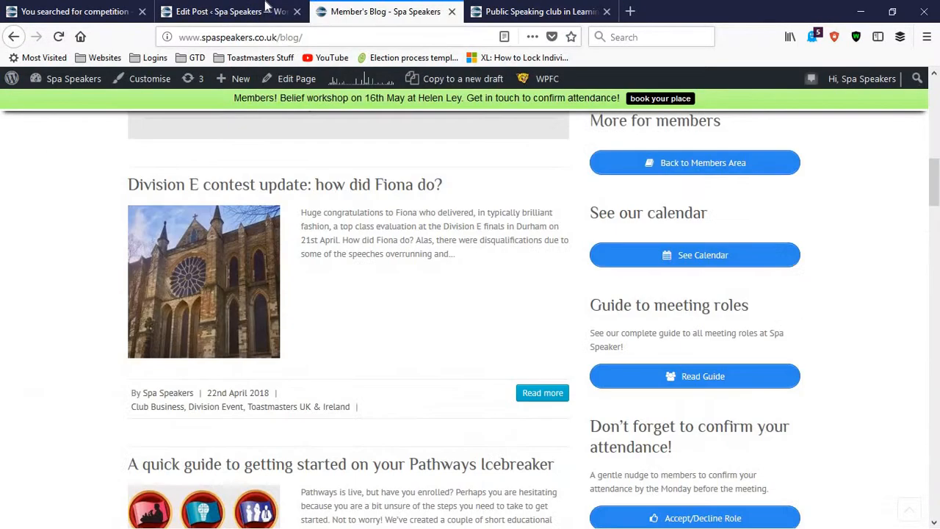
left_click(270, 9)
scroll(908, 283, "up", 10)
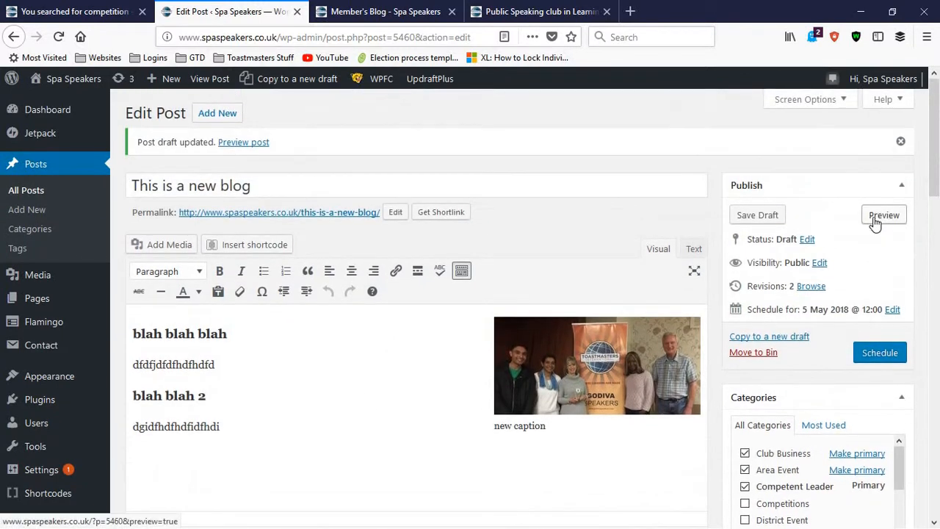
left_click(866, 222)
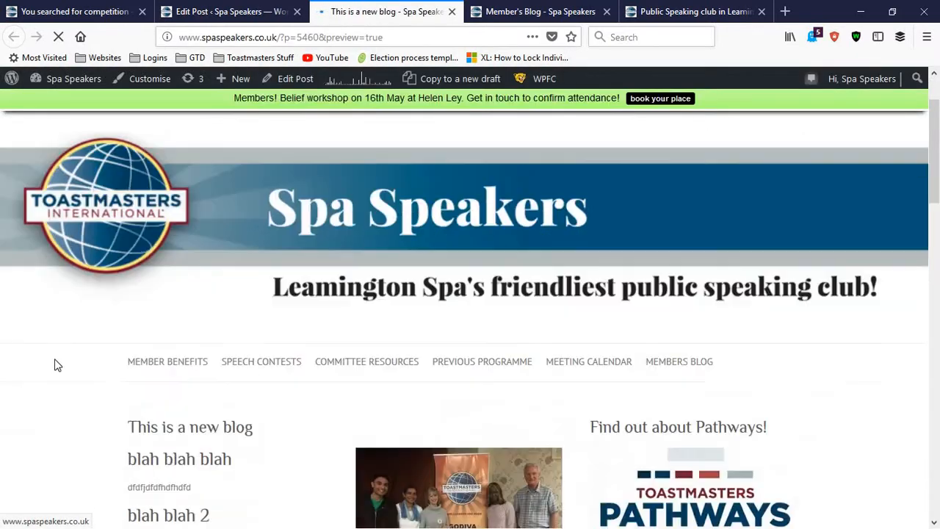
Compare the new post preview with the article thumbnails, excerpts and author lines on the Member's Blog page
key("ctrl+Tab")
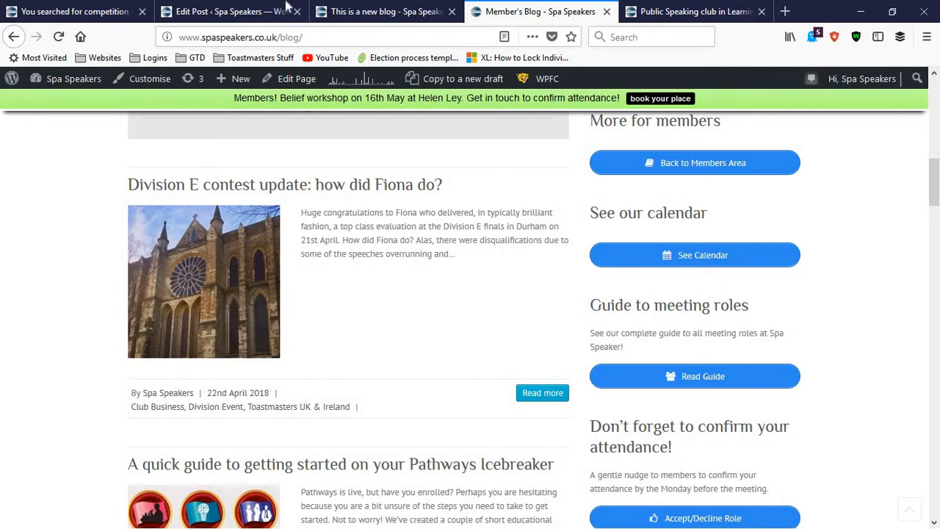
left_click(336, 8)
left_click(265, 9)
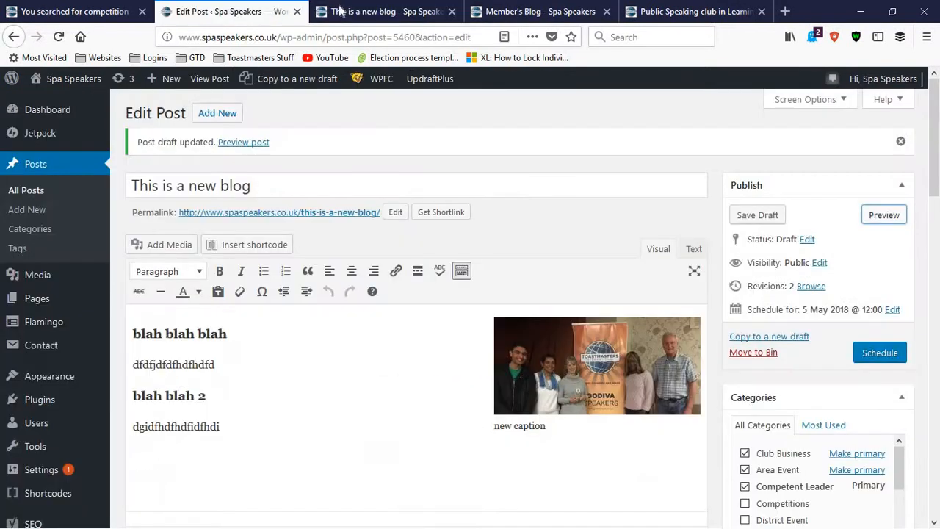
left_click(340, 9)
left_click(242, 10)
left_click(390, 8)
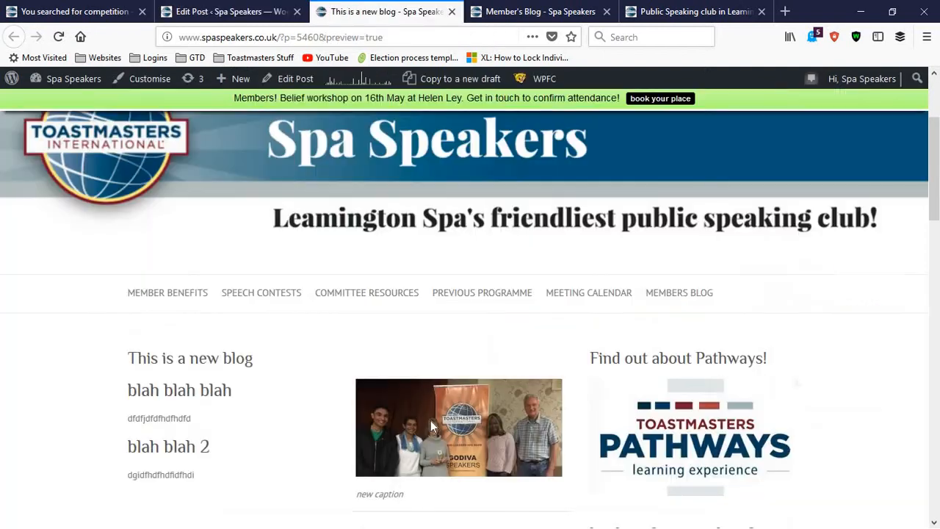
left_click(533, 9)
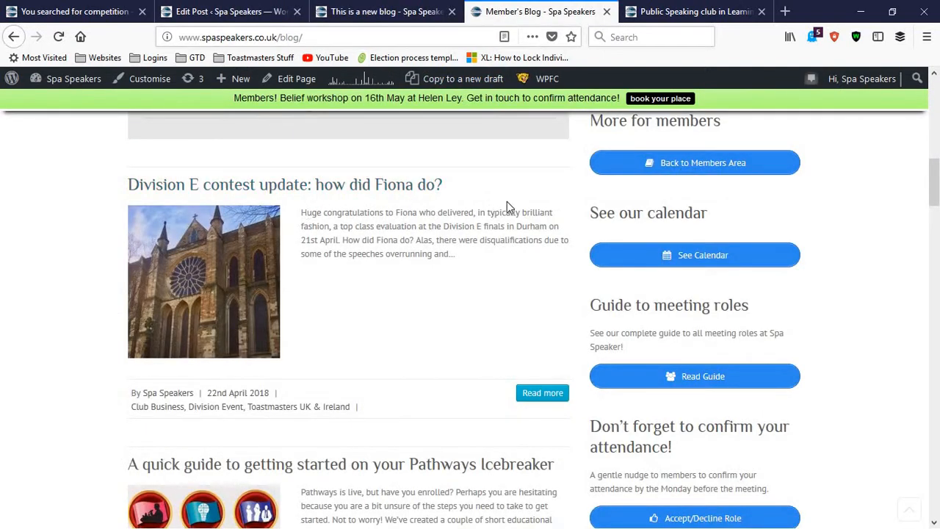
scroll(420, 232, "down", 2)
scroll(428, 331, "up", 4)
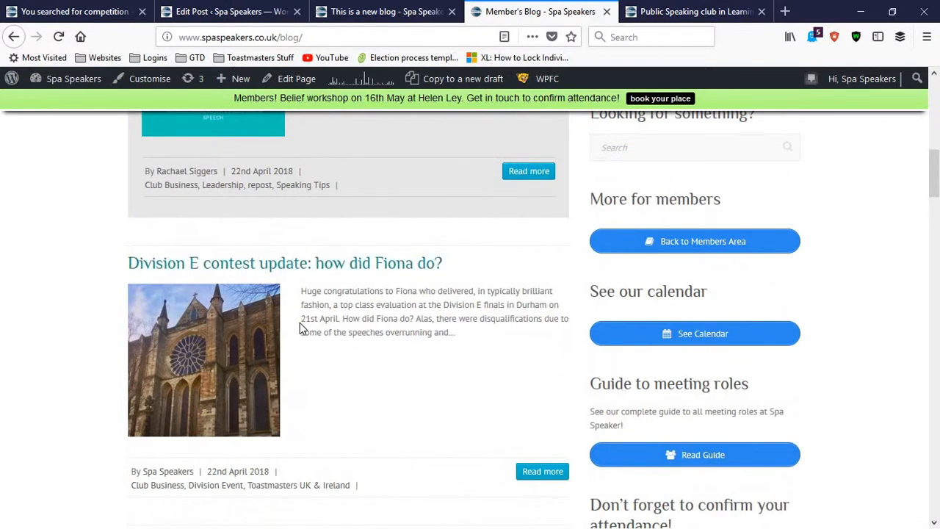
scroll(125, 325, "down", 4)
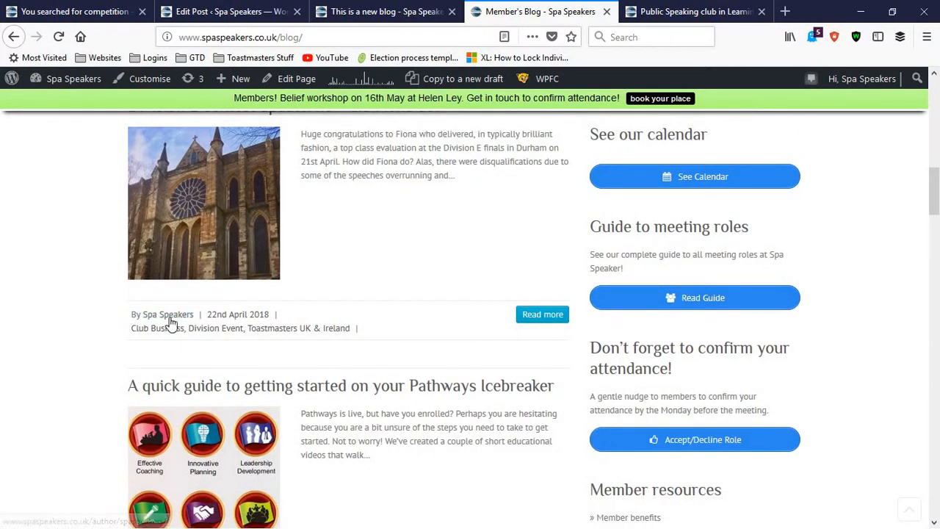
left_click(362, 8)
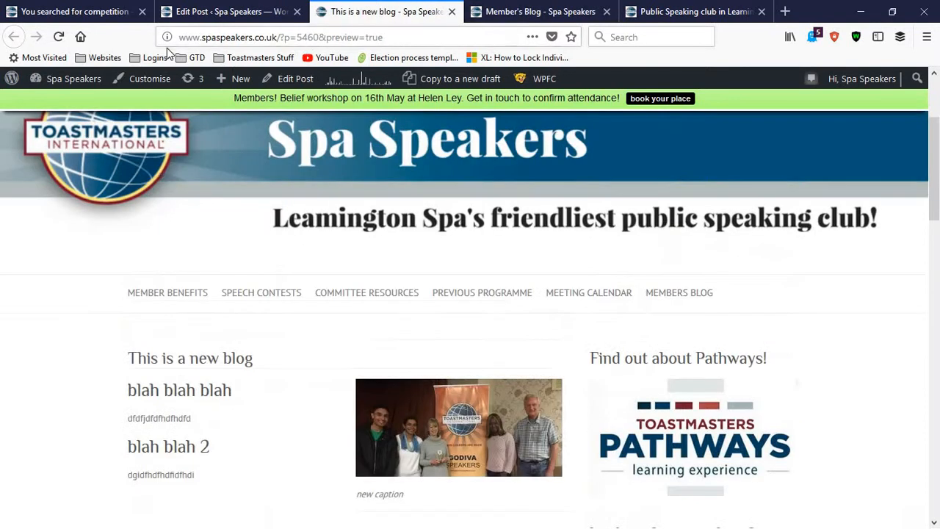
Return to the post editor and look through the available names in the Author list, keeping Spa Speakers as author
left_click(192, 8)
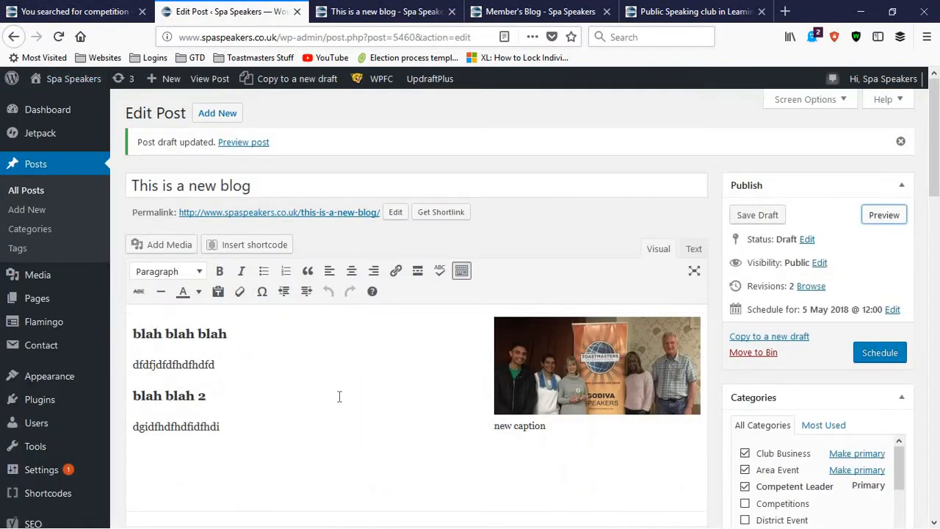
scroll(336, 406, "down", 3)
scroll(336, 408, "down", 3)
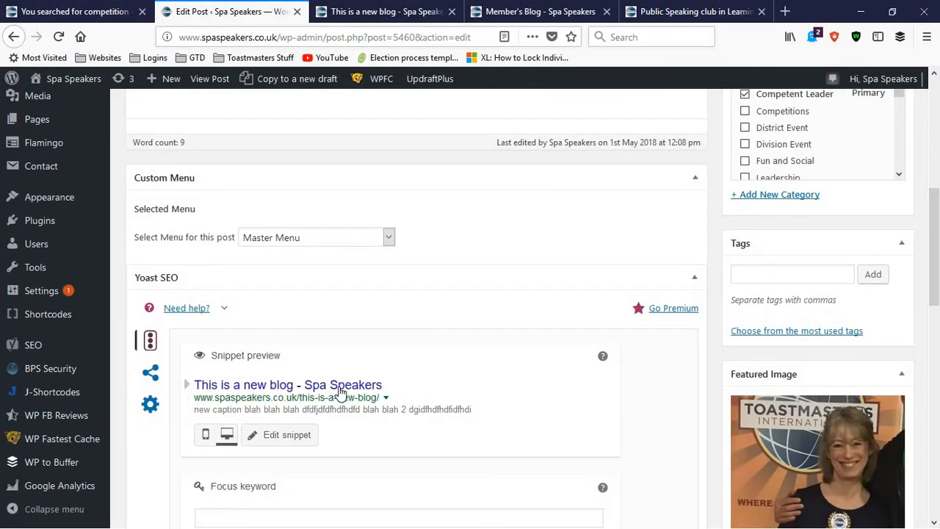
scroll(339, 393, "down", 5)
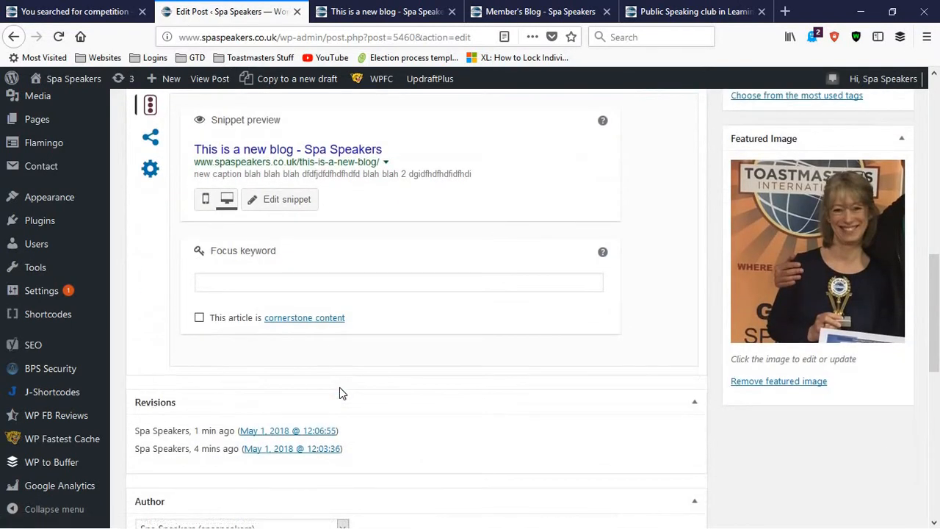
scroll(340, 392, "down", 2)
scroll(339, 393, "down", 3)
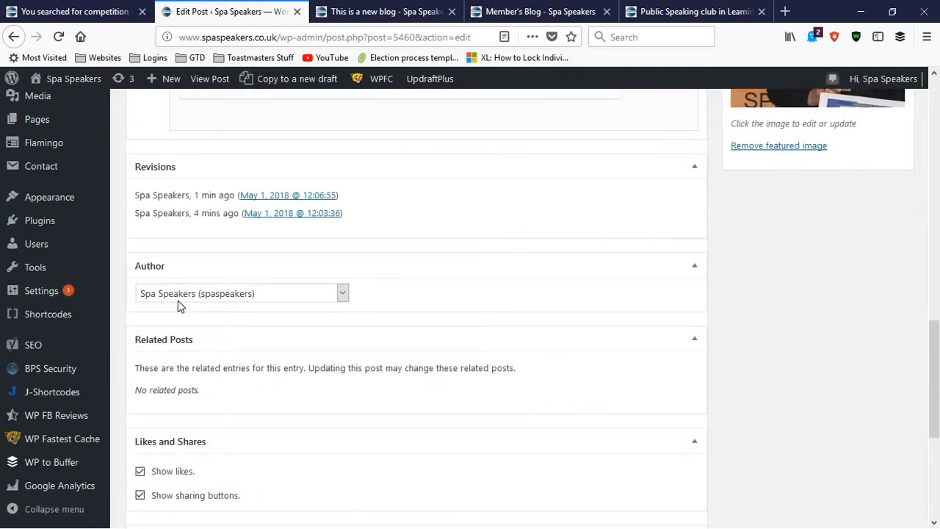
left_click(346, 295)
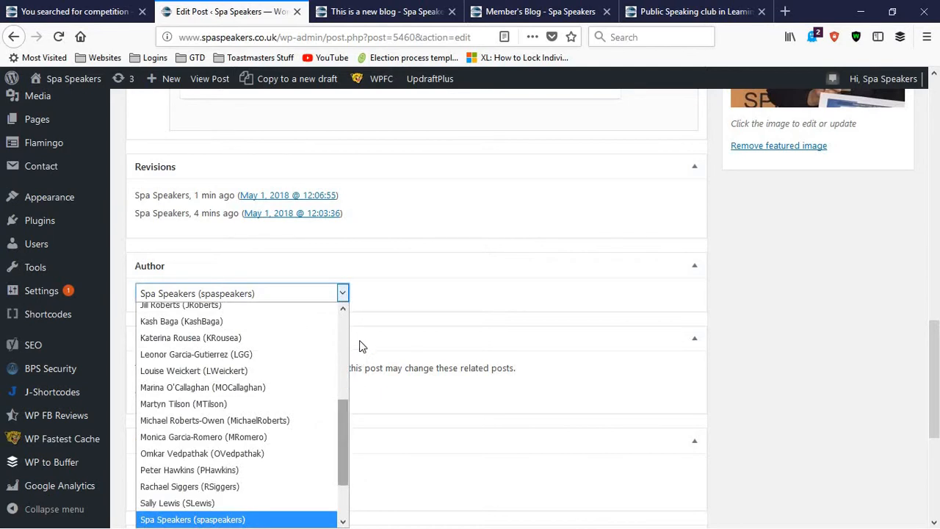
scroll(340, 472, "up", 4)
left_click_drag(340, 472, 388, 303)
left_click(221, 291)
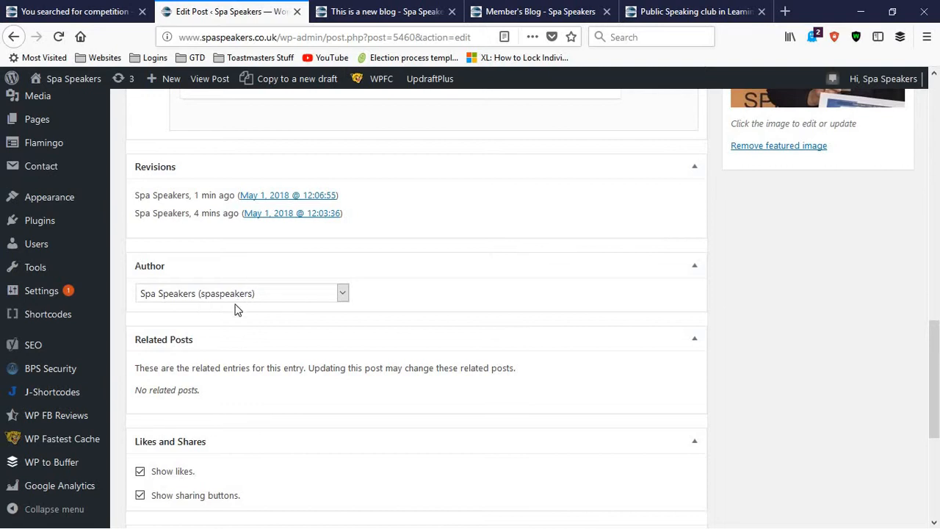
Review the Likes and Shares, post layout and WP to Buffer Log sections of the post editor
scroll(235, 308, "down", 4)
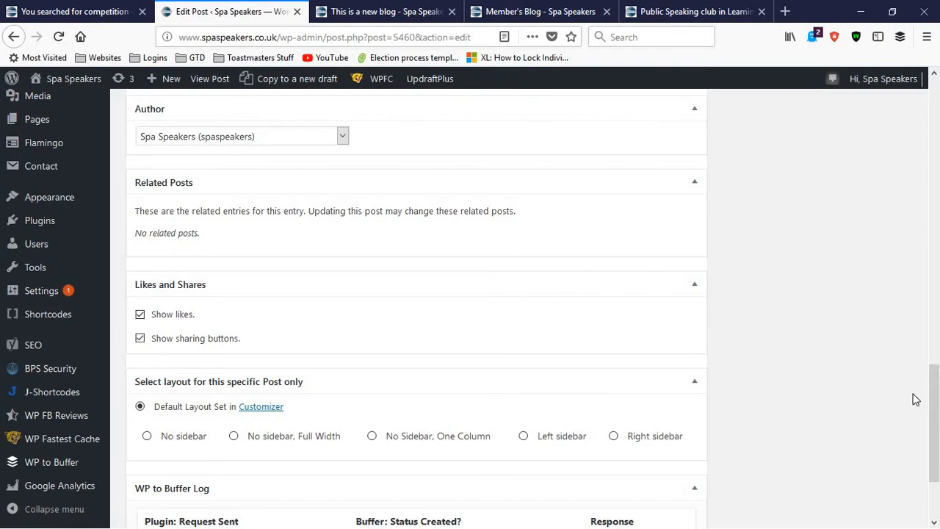
left_click_drag(937, 397, 937, 448)
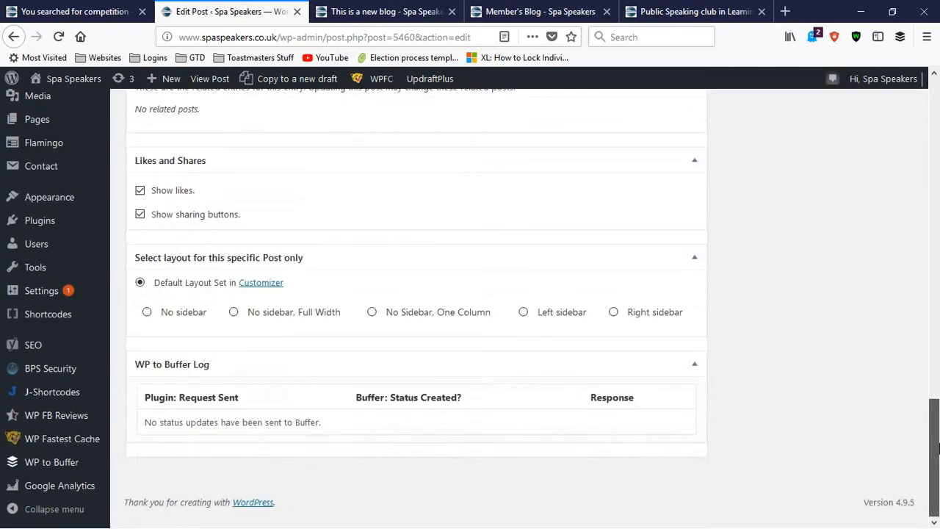
left_click_drag(938, 204, 907, 96)
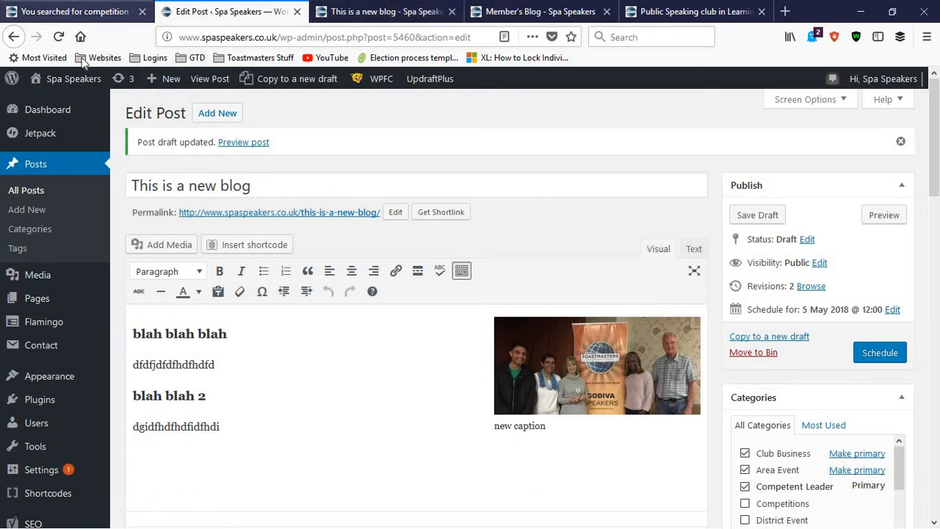
Open the All Posts list in a new browser tab and place that tab ahead of the post editor's
right_click(46, 192)
left_click(48, 200)
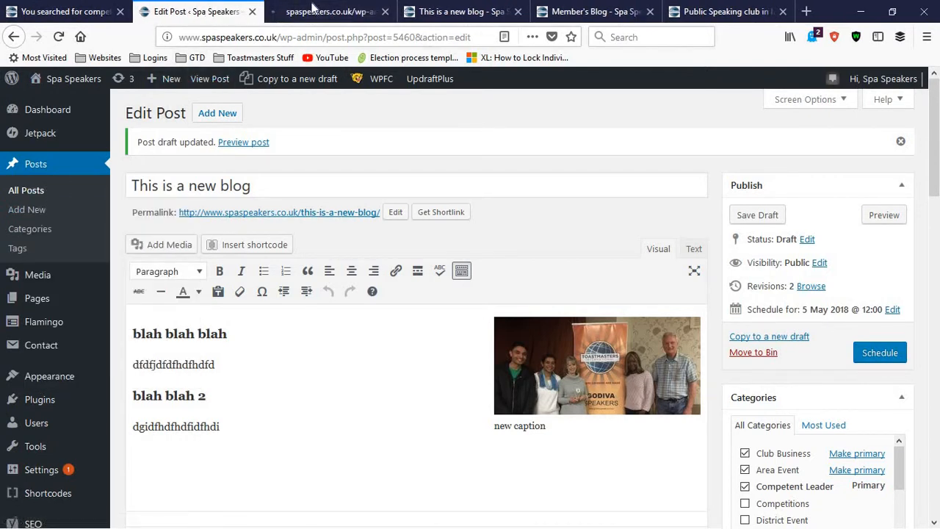
left_click_drag(277, 19, 174, 74)
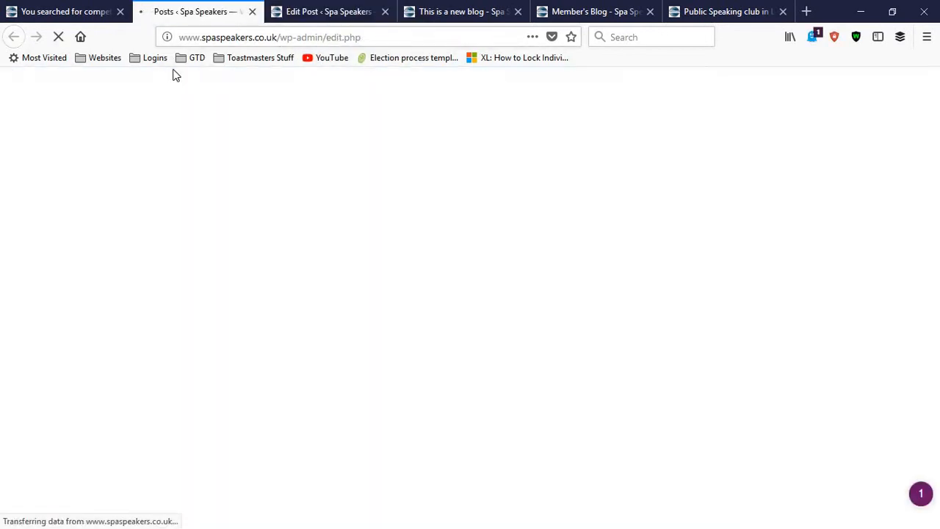
Open the site's Dashboard from the search results page and view the options available for Posts
left_click(63, 11)
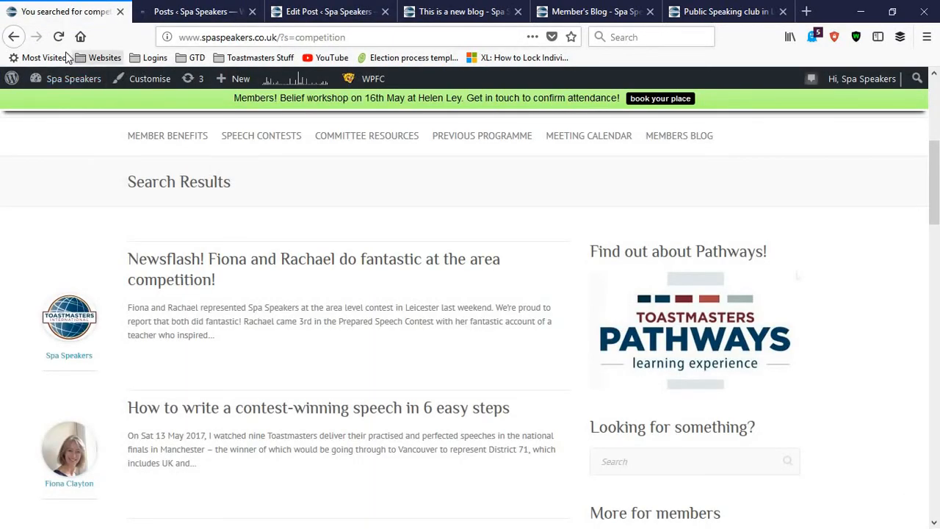
mouse_move(59, 79)
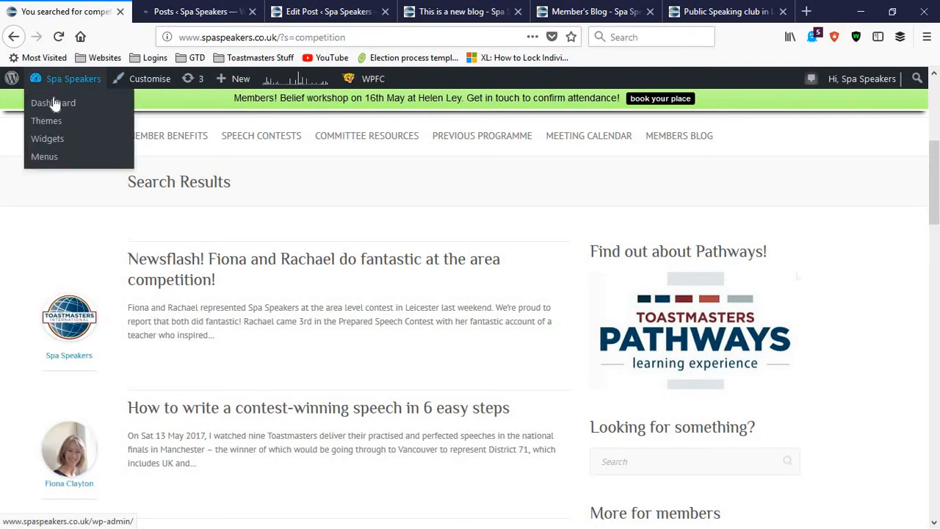
left_click(53, 103)
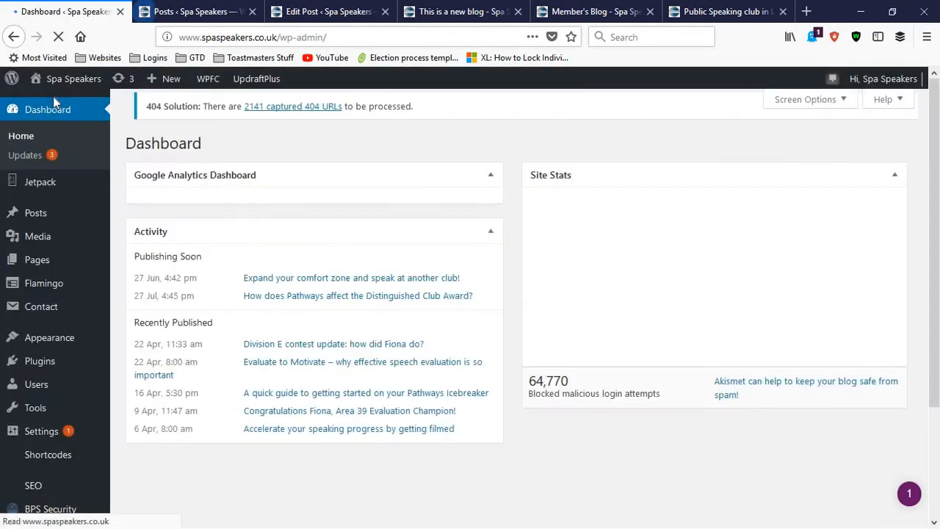
mouse_move(38, 384)
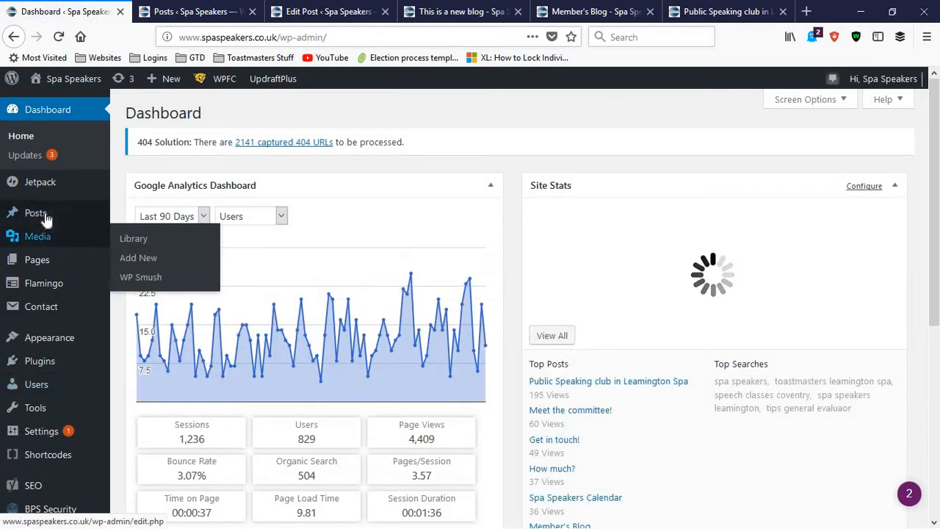
mouse_move(45, 217)
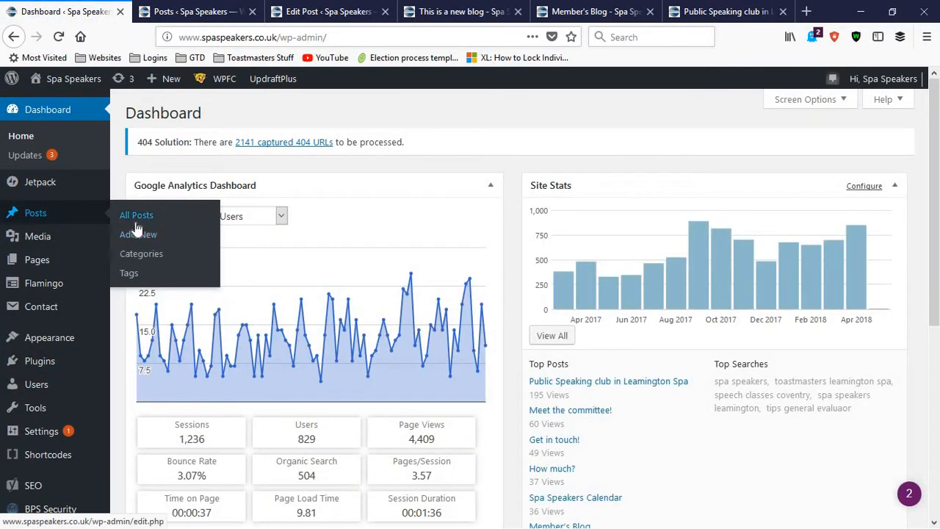
Look through the list of all posts, checking their authors, categories and publication dates
left_click(198, 10)
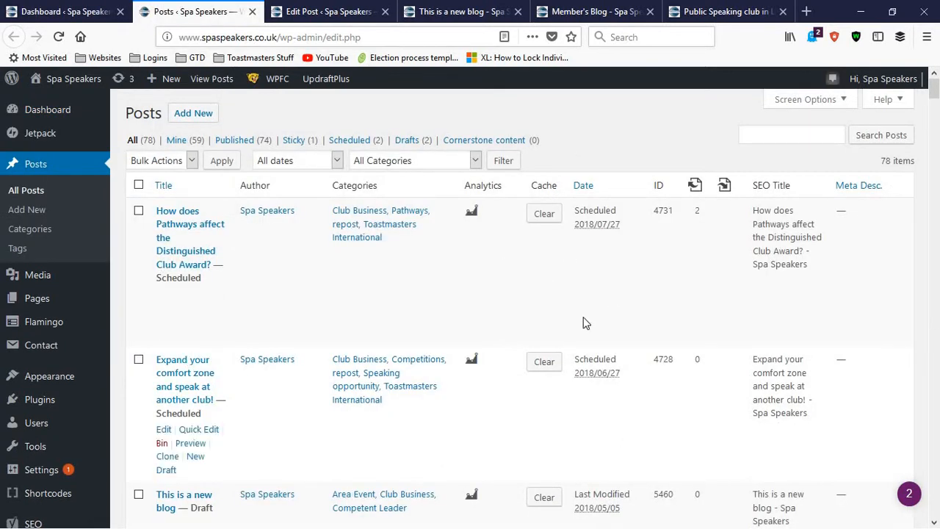
scroll(483, 344, "down", 5)
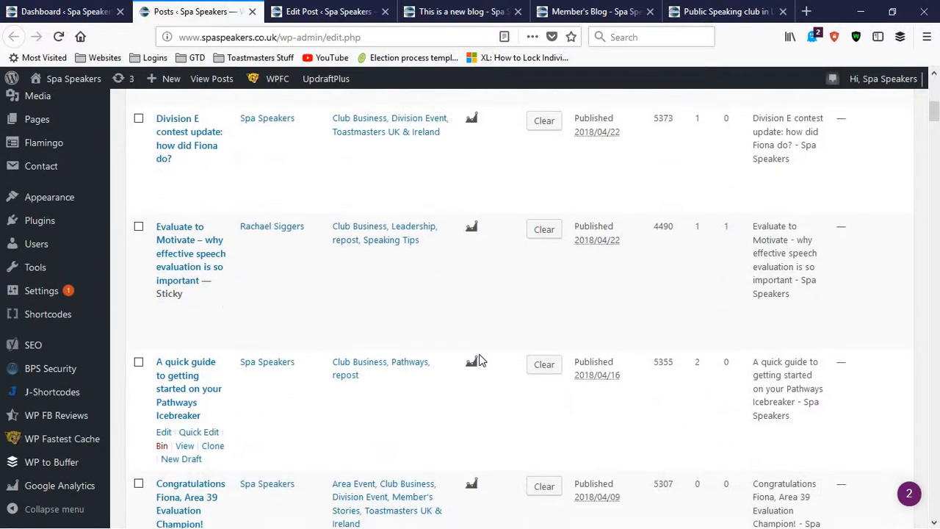
scroll(478, 357, "up", 4)
scroll(474, 356, "up", 3)
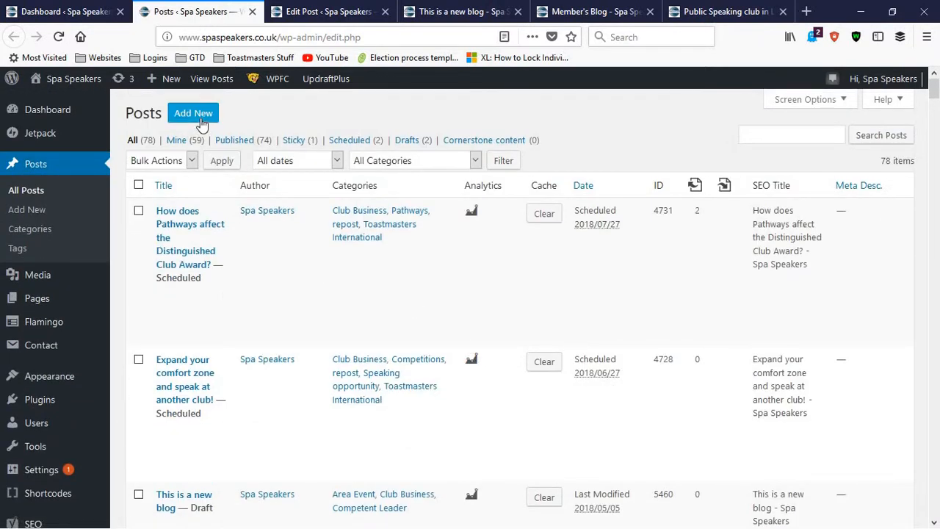
Add the tag "contest" to the post "This is a new blog"
left_click(323, 11)
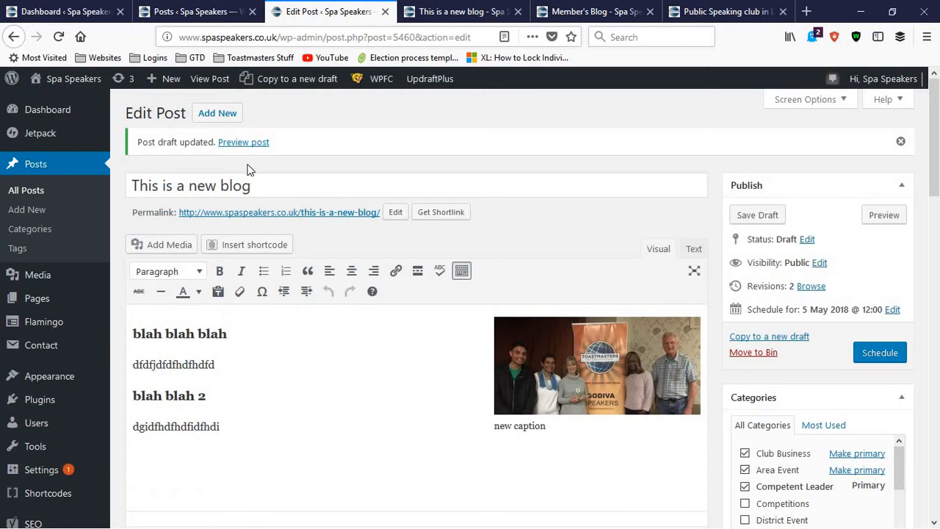
scroll(269, 367, "down", 2)
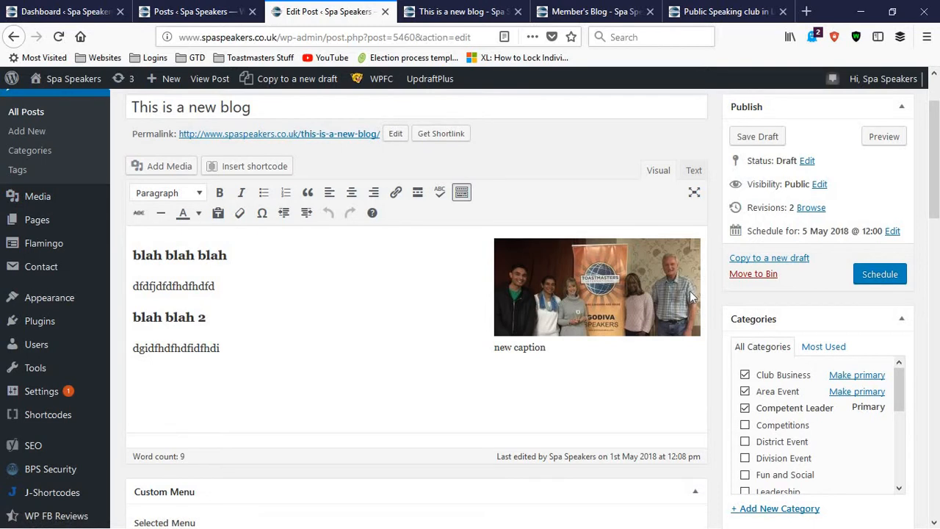
scroll(697, 288, "down", 4)
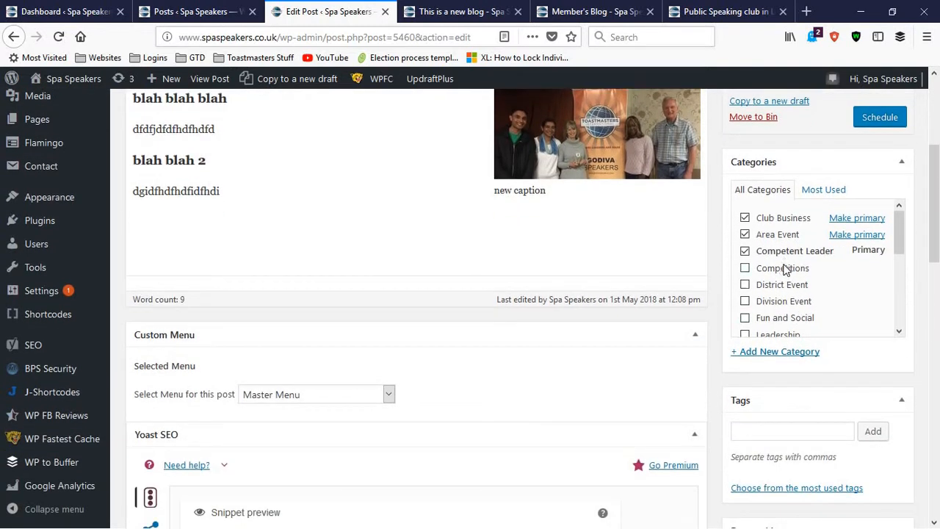
scroll(784, 267, "down", 4)
left_click(764, 437)
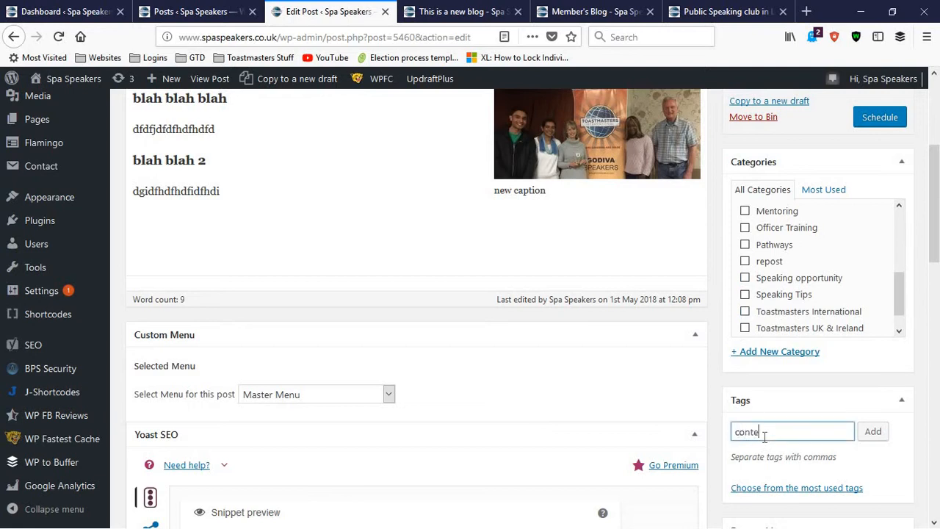
type("contest")
key("Return")
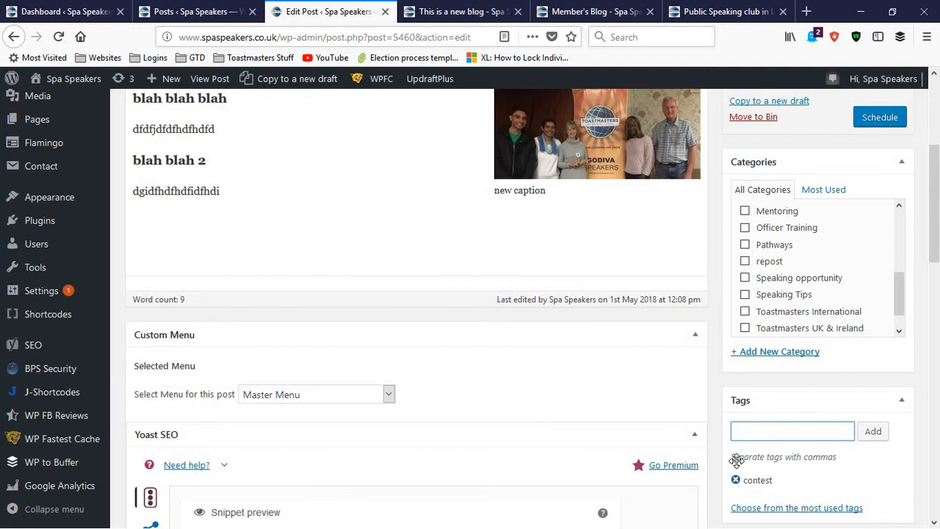
Add the tag "competent leader" to the post from the most used tags
scroll(754, 418, "down", 3)
scroll(771, 360, "down", 1)
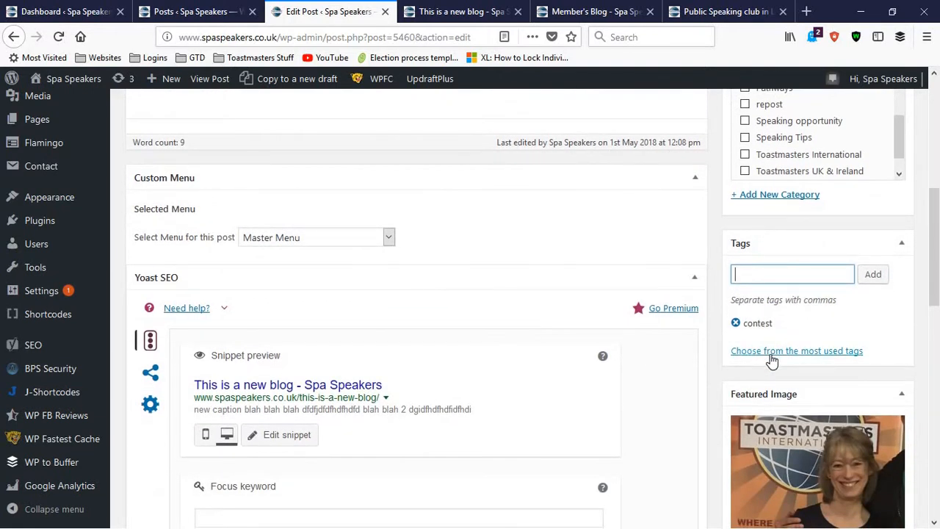
left_click(770, 355)
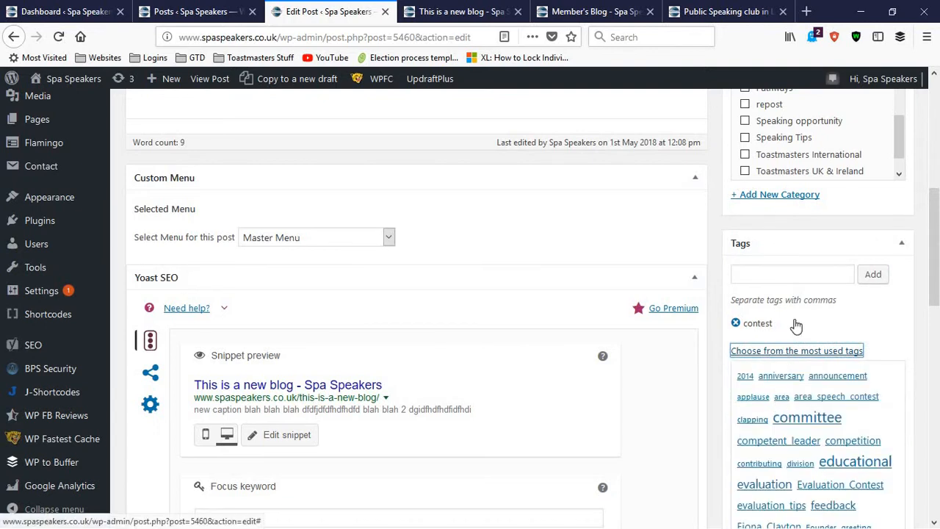
scroll(796, 277, "down", 2)
scroll(845, 352, "down", 2)
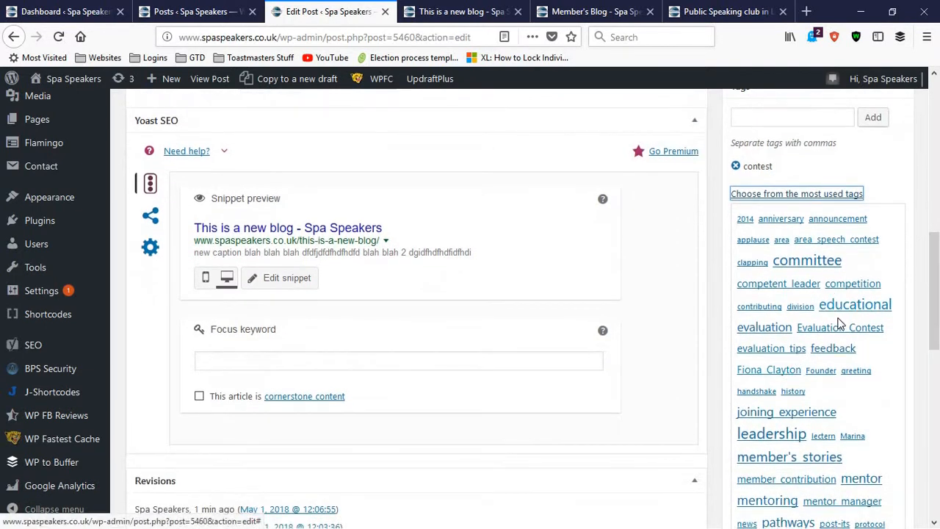
left_click(804, 285)
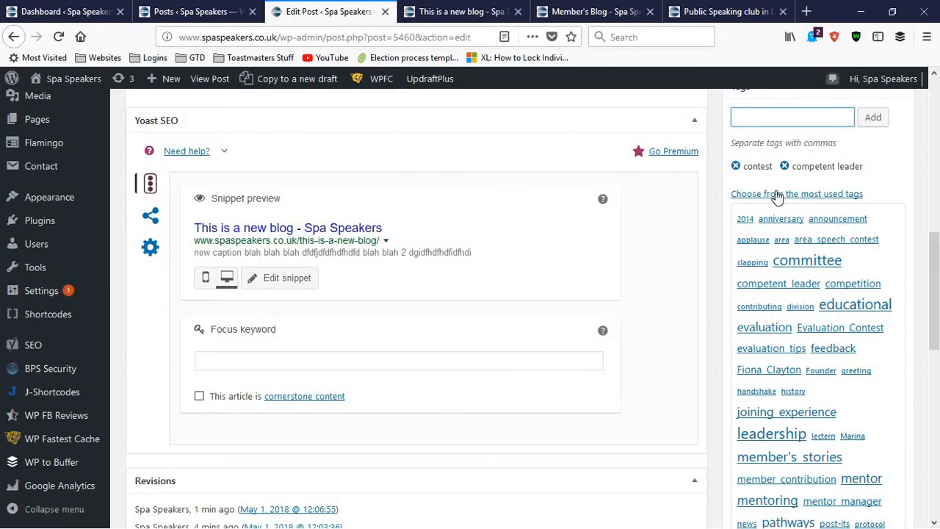
Recheck the post's Yoast SEO, Author and Custom Menu settings in the editor
scroll(816, 249, "up", 5)
scroll(661, 293, "down", 4)
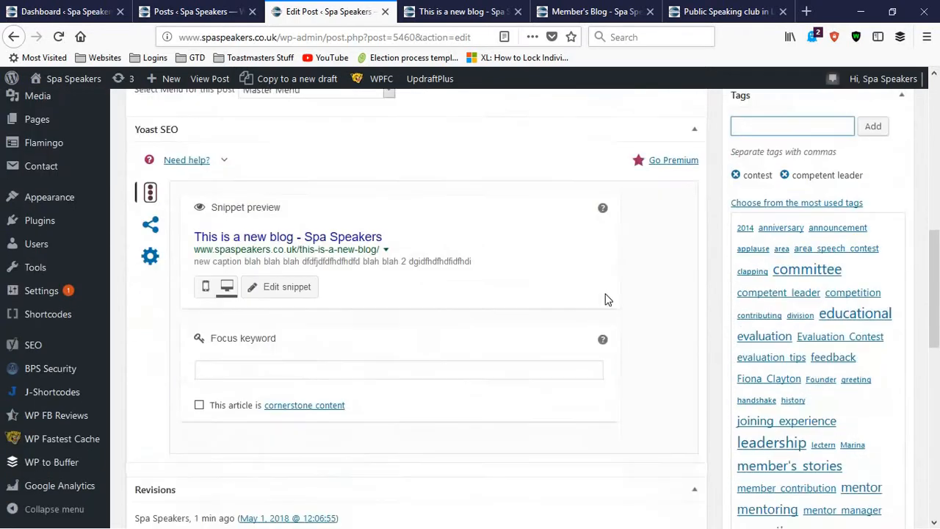
scroll(329, 272, "up", 5)
scroll(325, 275, "down", 6)
scroll(325, 281, "down", 5)
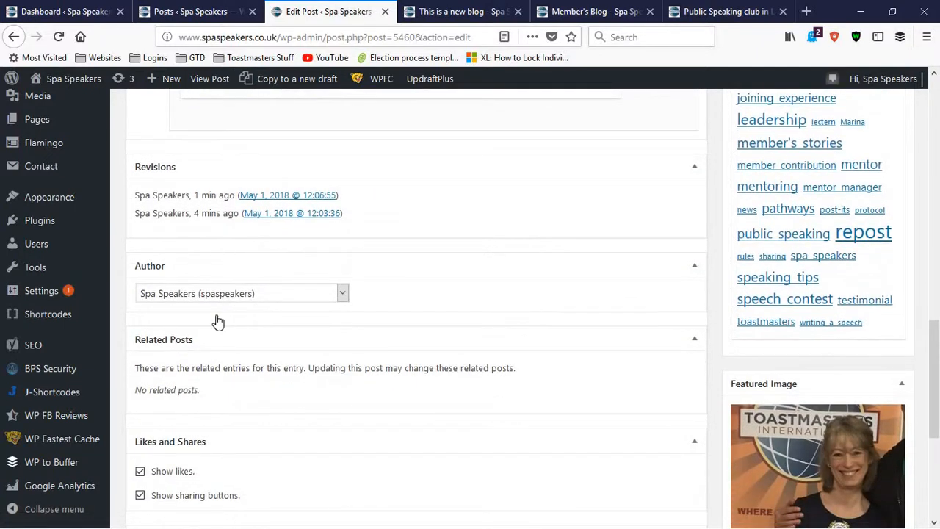
scroll(218, 321, "up", 10)
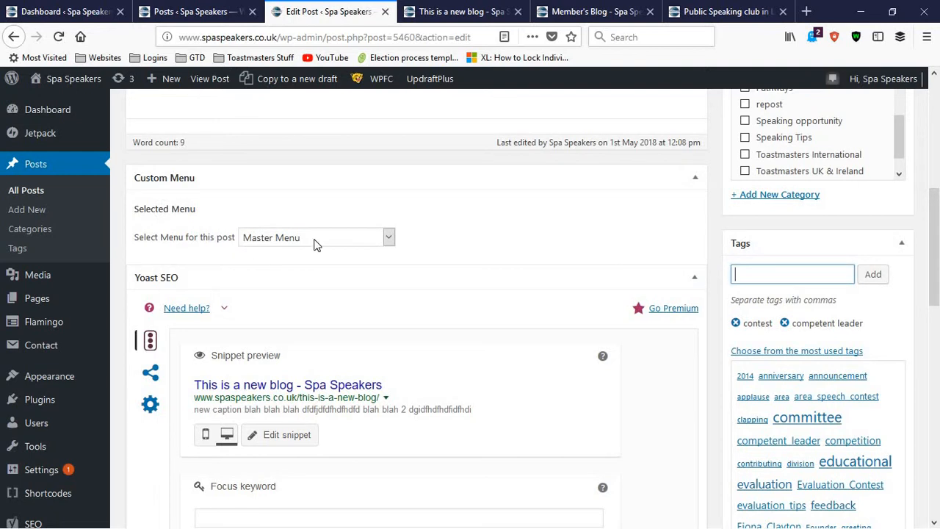
scroll(465, 282, "up", 7)
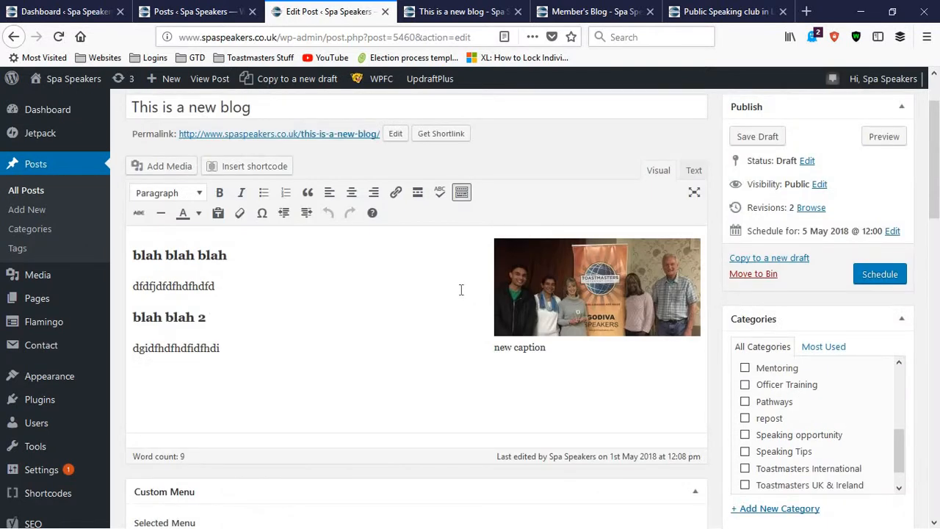
Preview the updated post and examine its author box, related posts and tags beneath the article
scroll(866, 210, "up", 2)
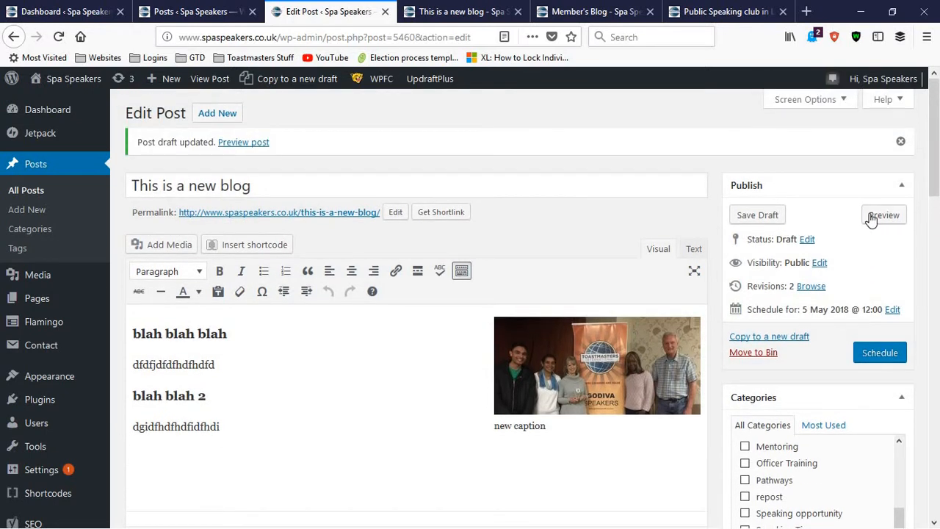
left_click(871, 221)
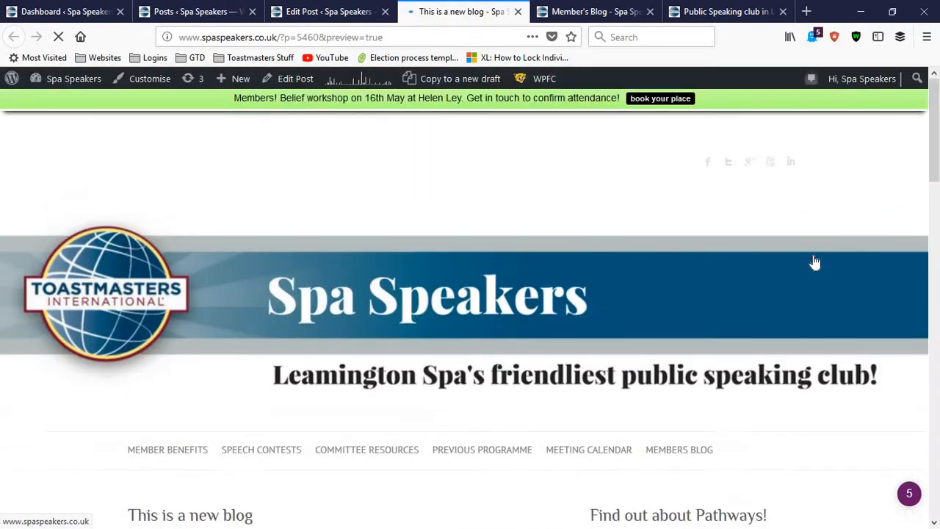
scroll(267, 339, "down", 6)
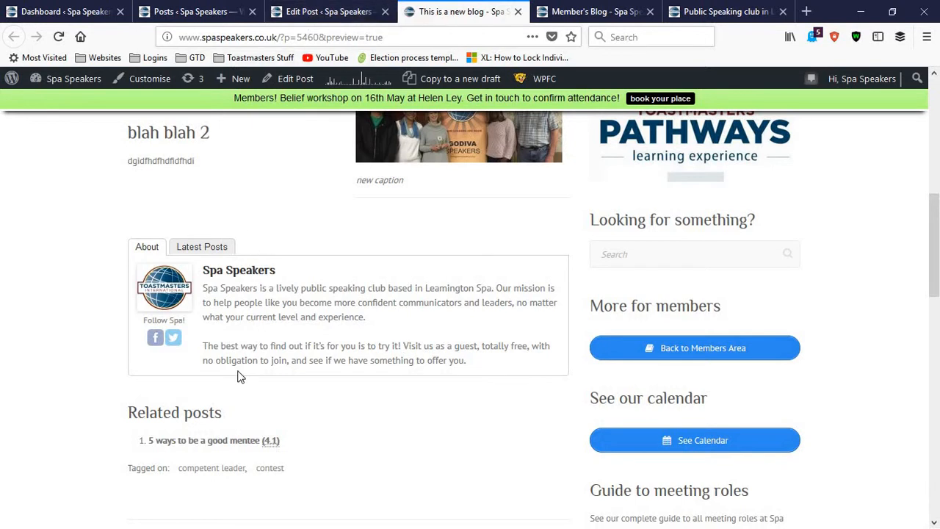
Recheck and keep the schedule date of the post "This is a new blog", and move the post to the bin
left_click(308, 6)
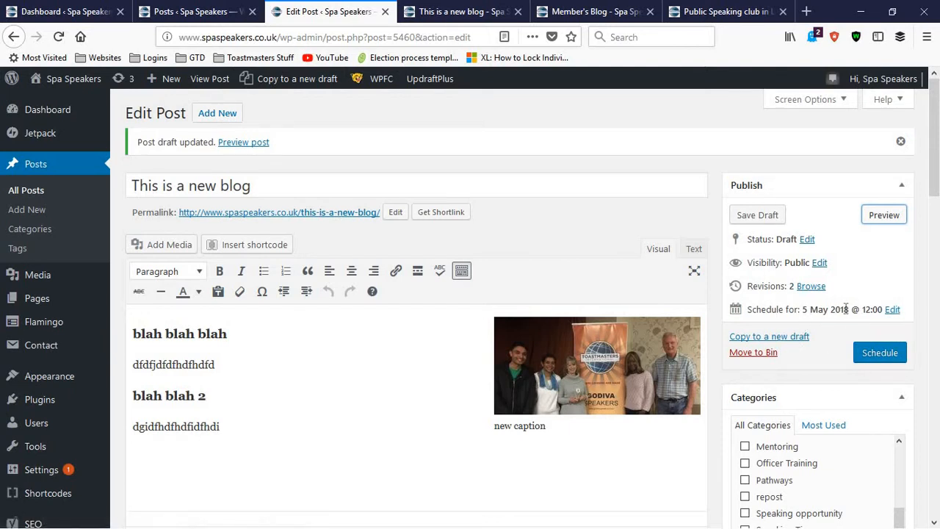
left_click(894, 312)
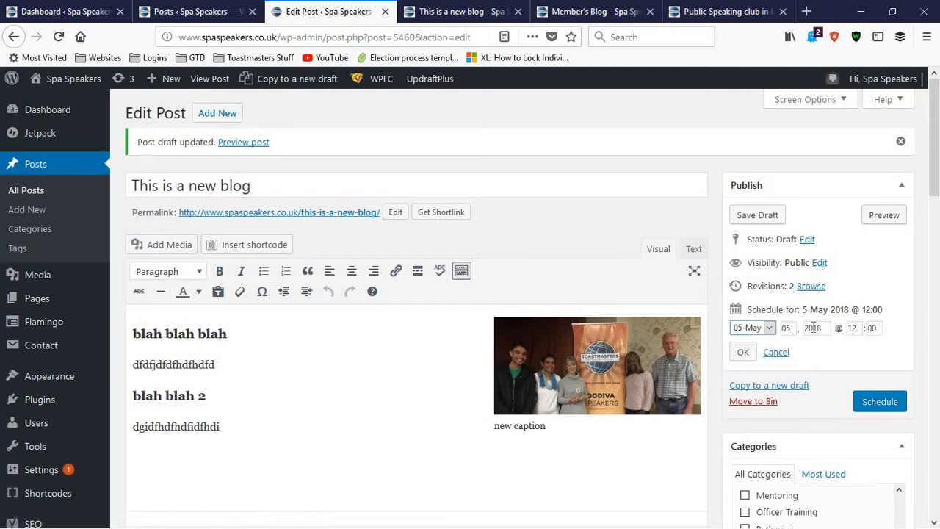
left_click(743, 353)
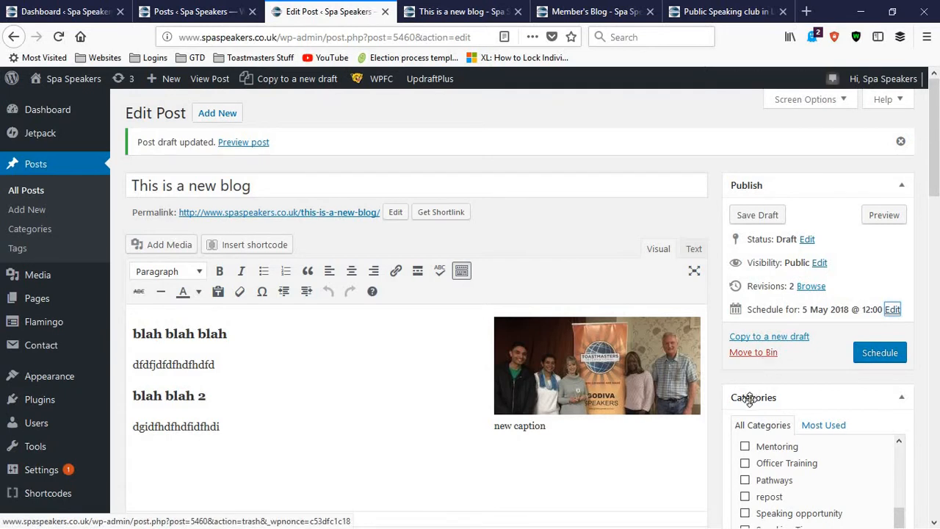
left_click(757, 356)
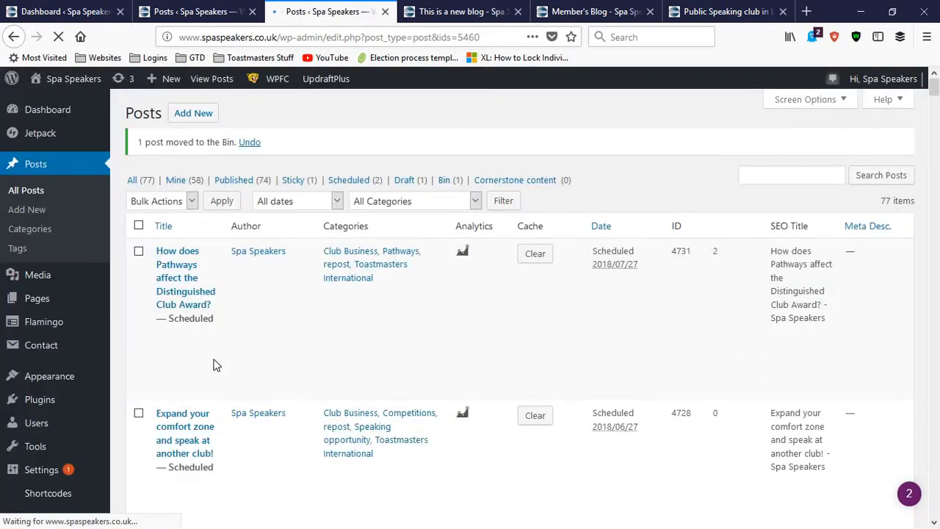
Find the post "A quick guide to getting started on your Pathways Icebreaker" in the posts list and open it for editing
mouse_move(195, 386)
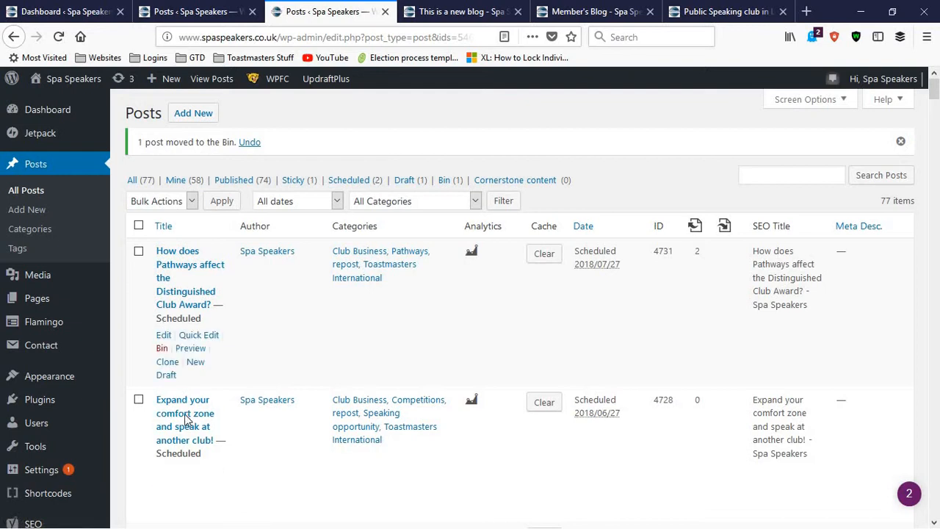
scroll(184, 373, "down", 3)
scroll(189, 371, "up", 2)
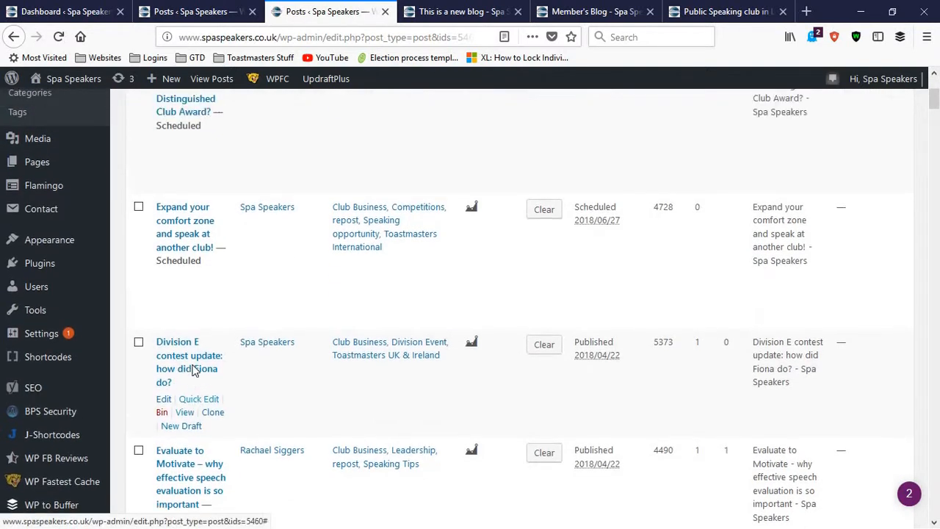
scroll(210, 336, "up", 2)
scroll(209, 335, "down", 4)
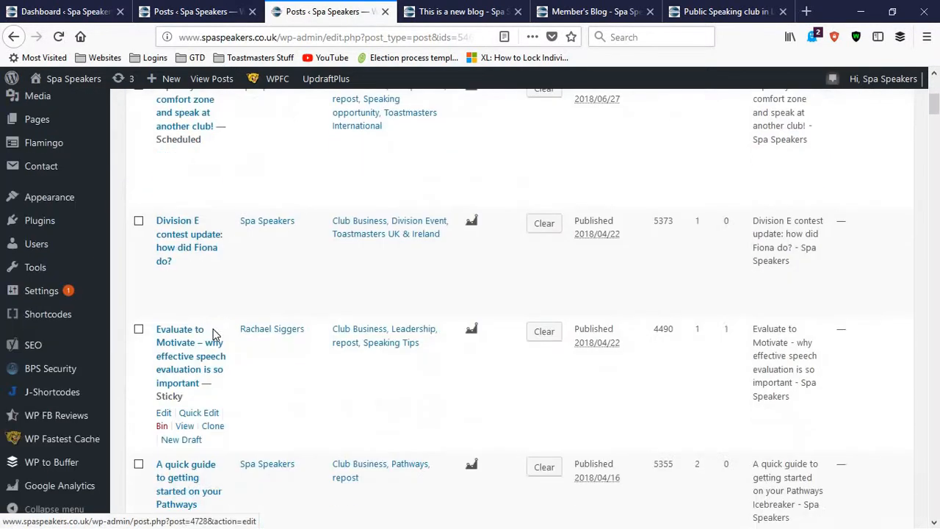
scroll(172, 389, "down", 2)
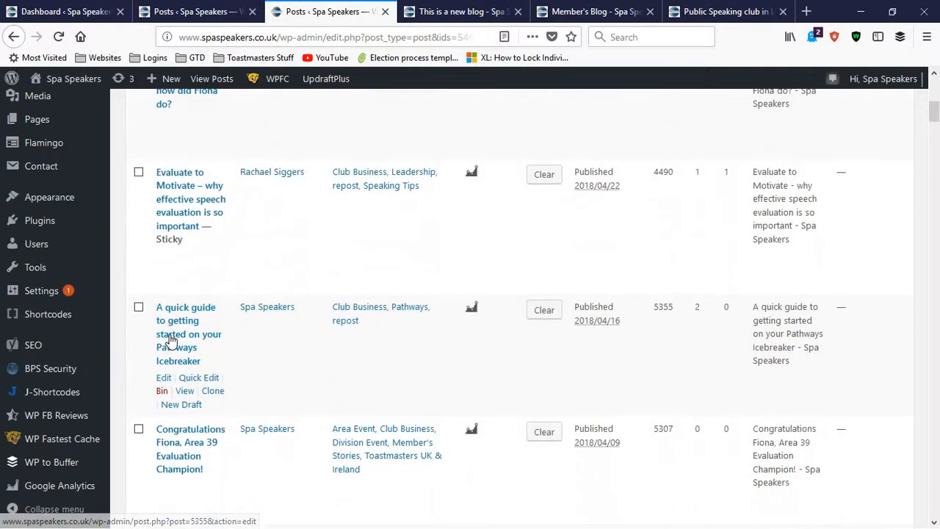
left_click(164, 377)
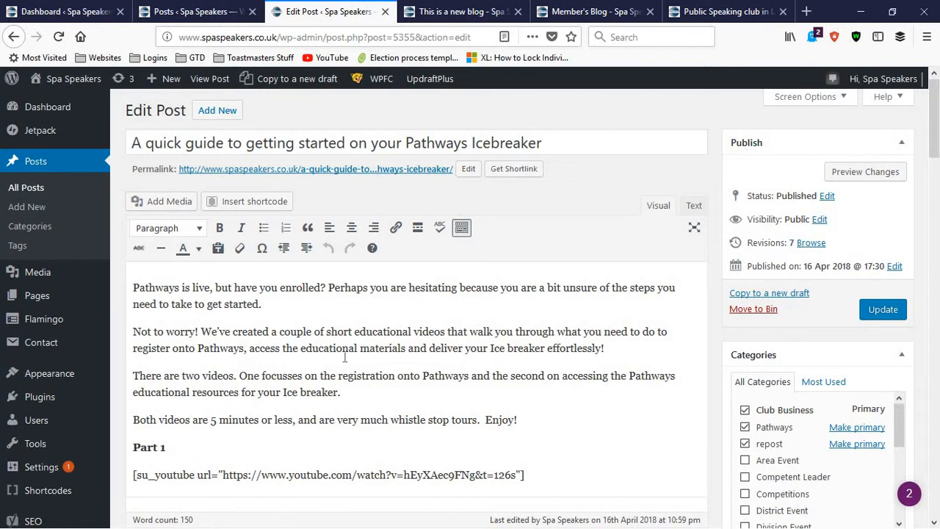
left_click(282, 350)
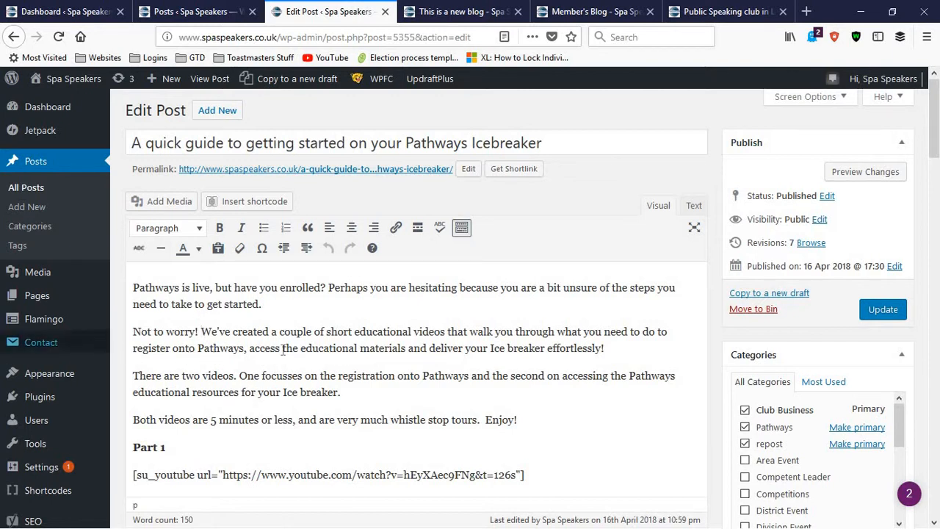
Preview the Pathways Icebreaker post to examine its embedded videos, and compare them with the YouTube and button shortcodes in the editor
left_click(867, 176)
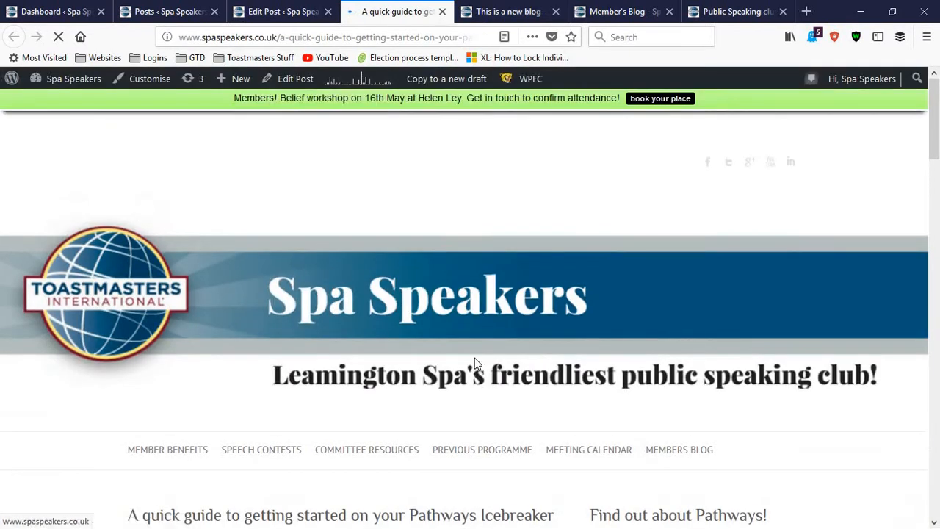
scroll(474, 365, "down", 3)
scroll(472, 363, "down", 3)
scroll(426, 342, "up", 4)
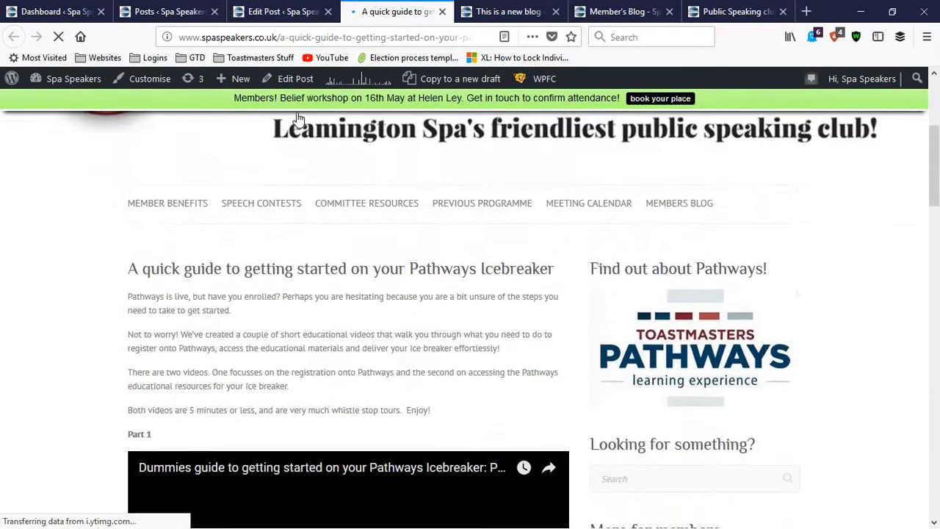
scroll(385, 320, "down", 3)
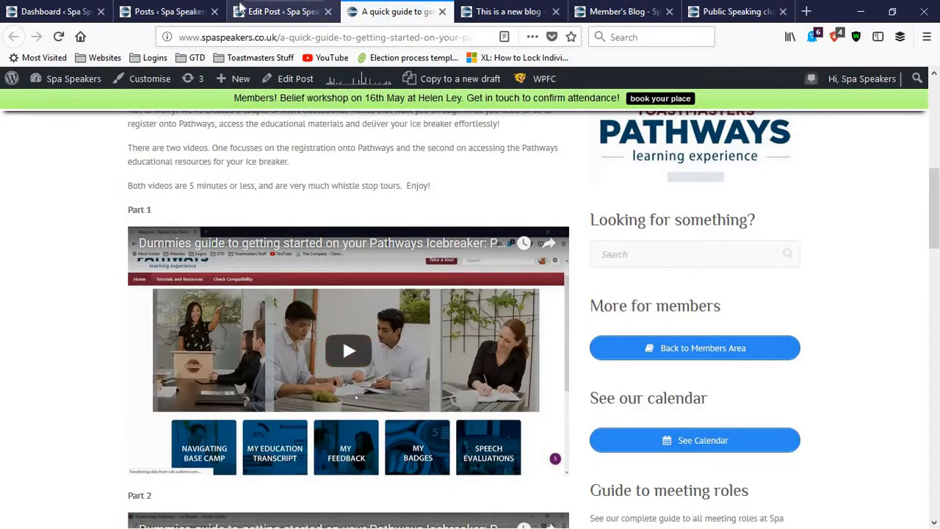
key("ctrl+Page_Up")
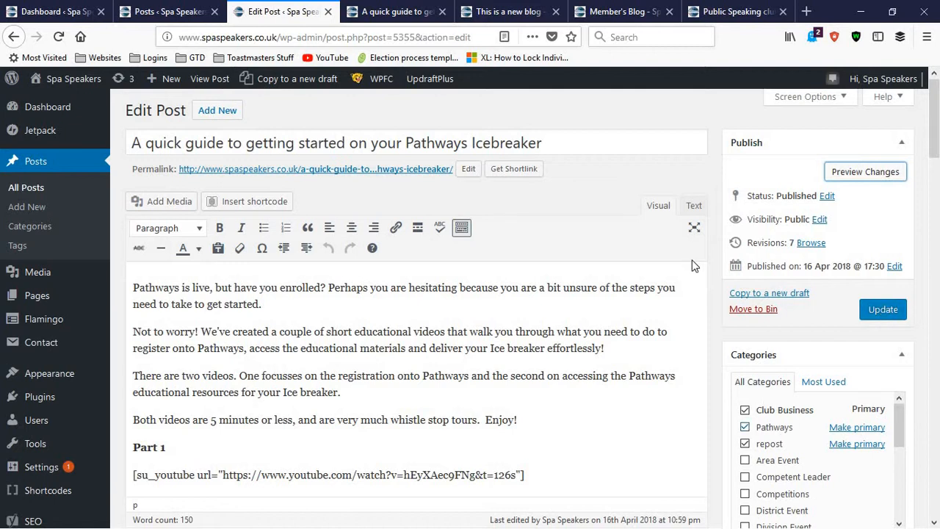
scroll(576, 261, "down", 5)
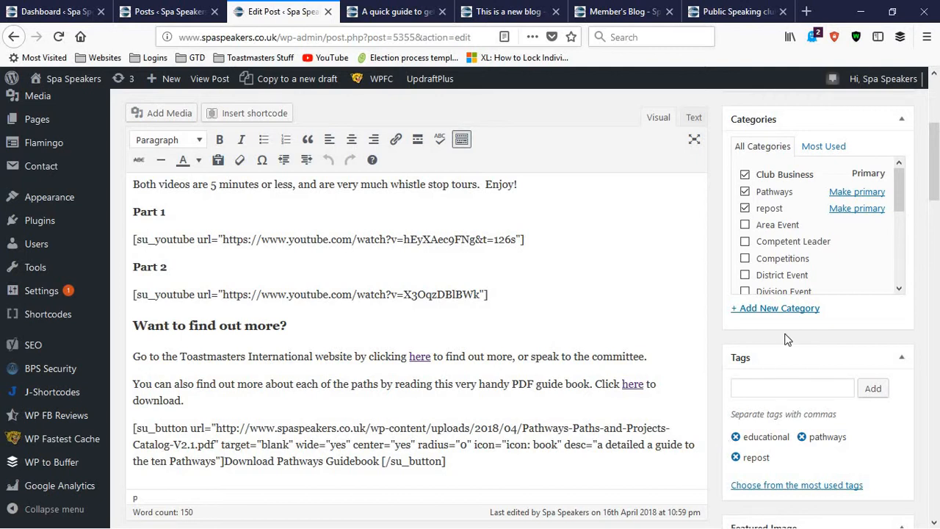
Close the post editor, previews, public site pages and posts list, keeping only the dashboard open
scroll(785, 340, "up", 5)
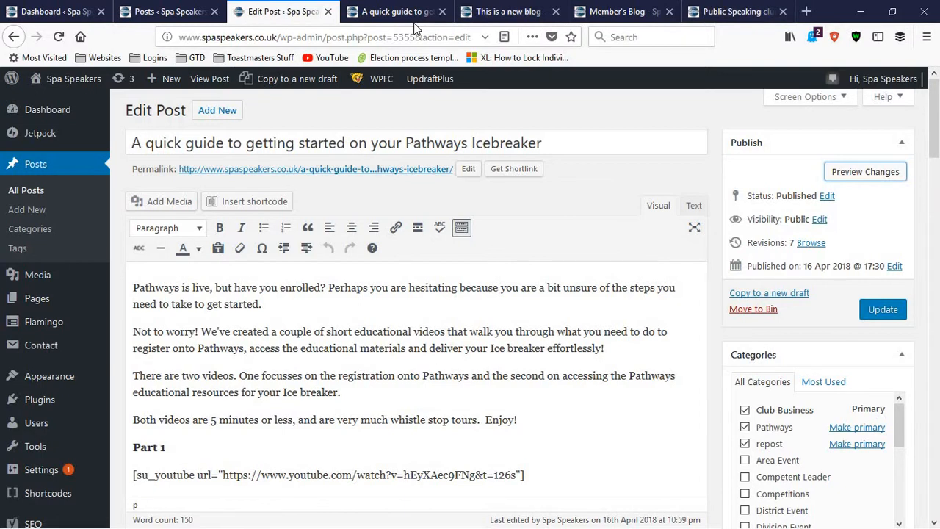
left_click(328, 11)
left_click(327, 12)
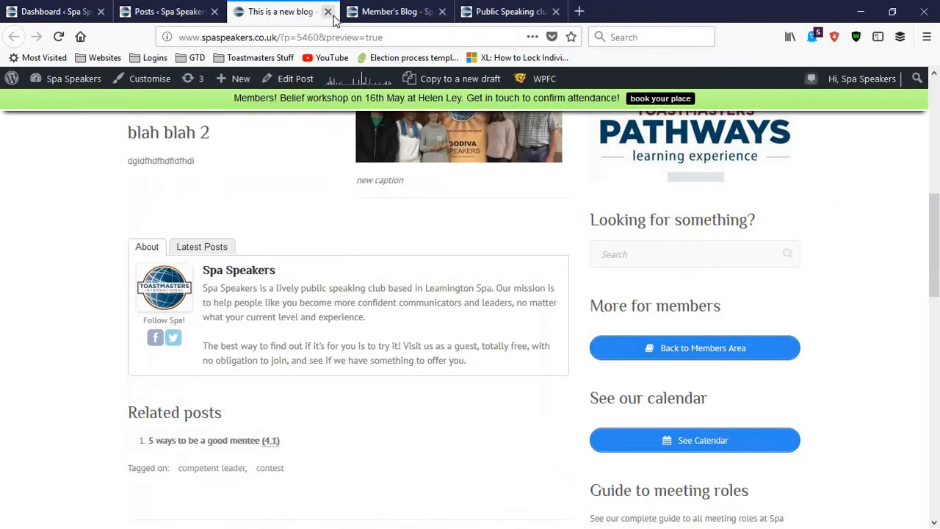
left_click(328, 12)
left_click(327, 12)
left_click(328, 12)
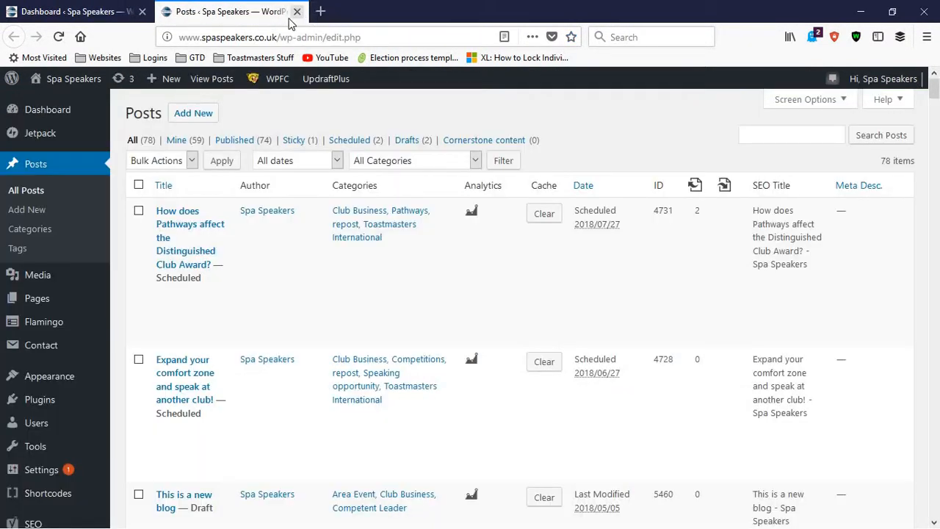
left_click(297, 12)
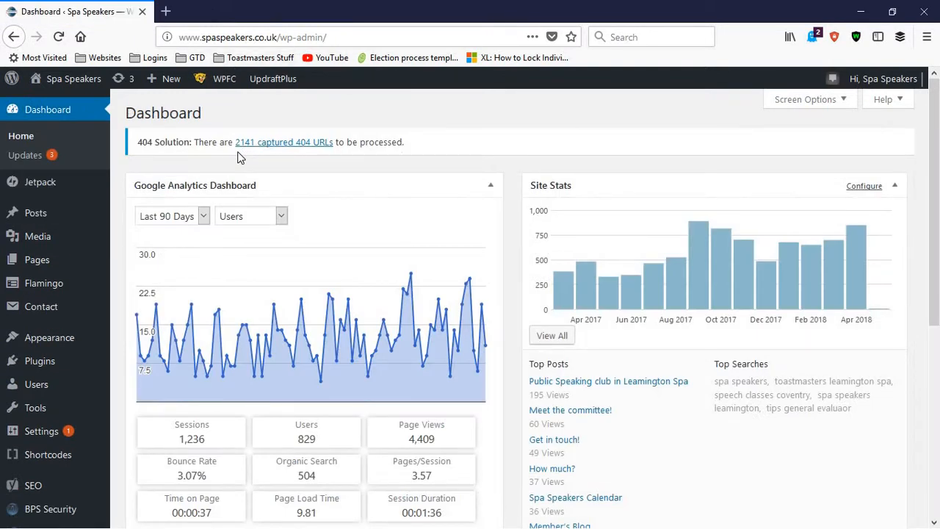
Open the list of all site pages in a new browser tab and switch to it
mouse_move(48, 267)
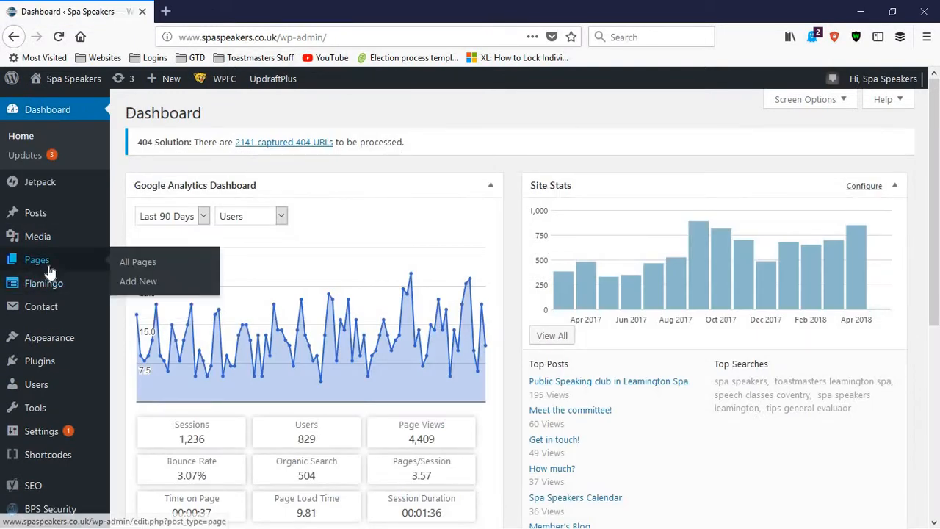
right_click(123, 263)
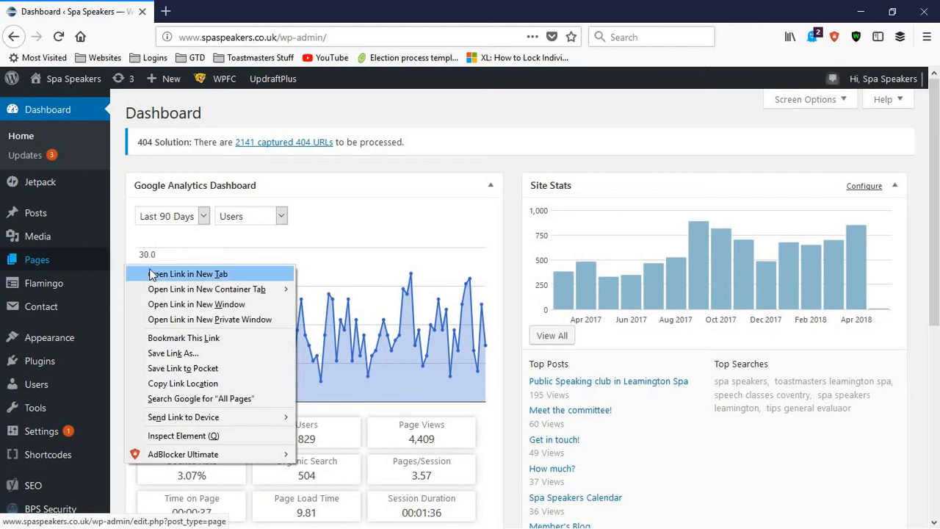
left_click(150, 268)
left_click(218, 8)
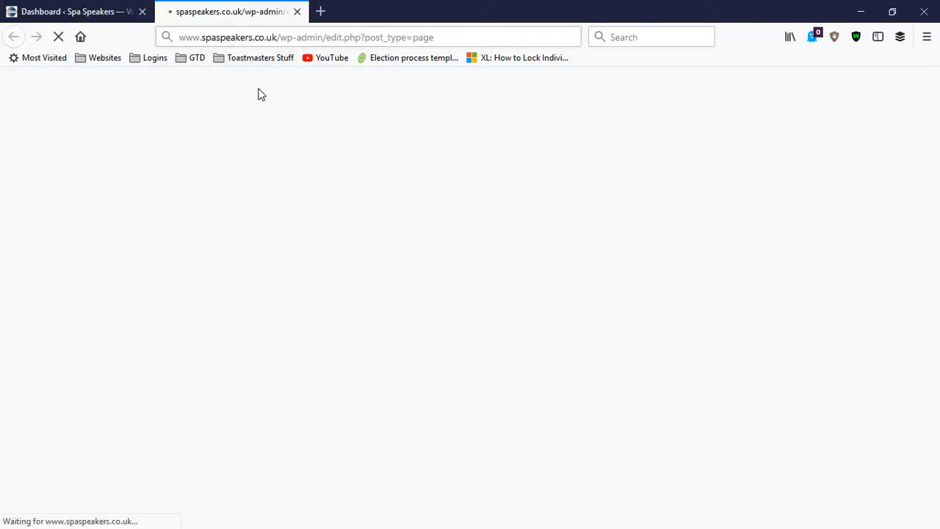
Open spaspeakers.co.uk in a new tab and view its Intro, What You Learn, How Much and Find Us pages
left_click(320, 11)
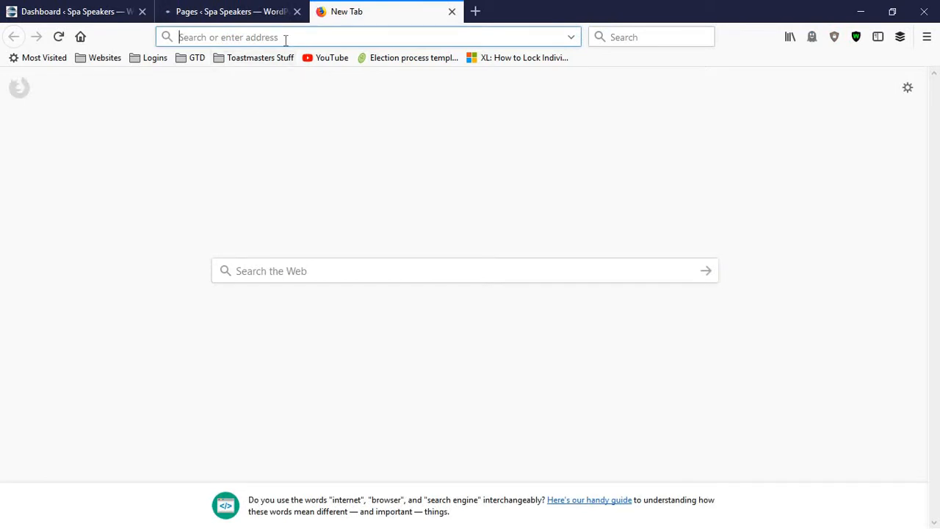
type("spaspeakers.co.uk/")
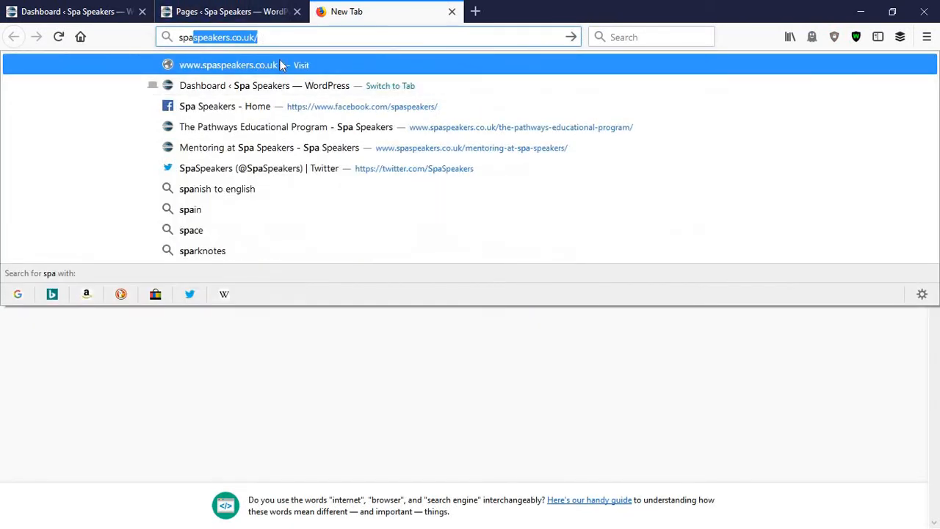
left_click(280, 61)
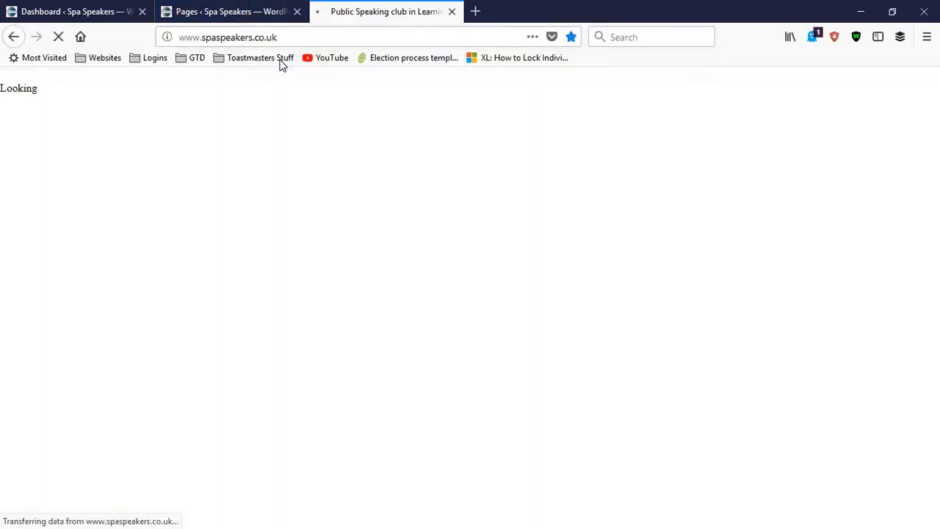
scroll(143, 292, "down", 3)
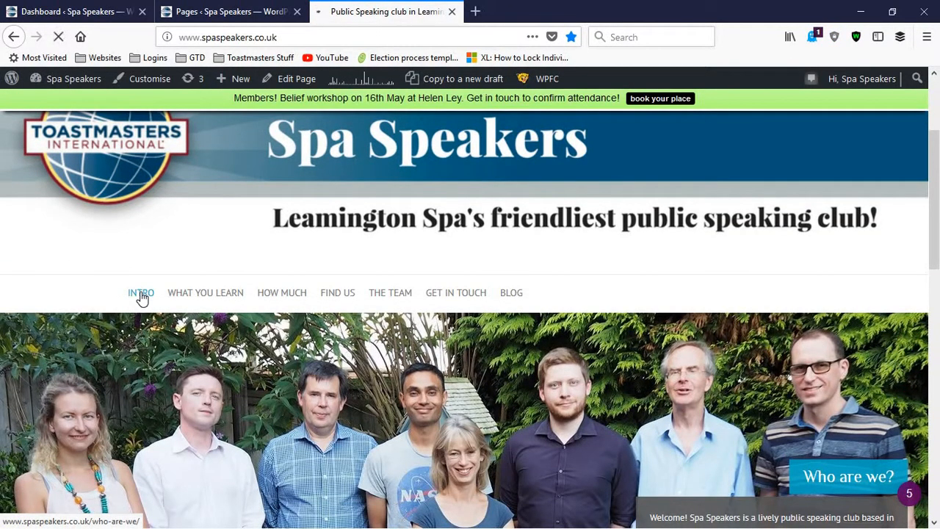
left_click(142, 293)
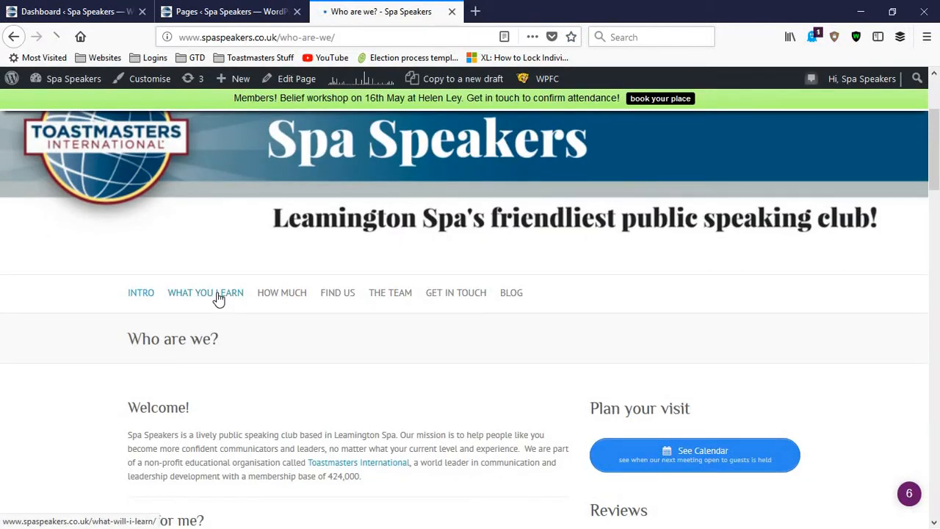
left_click(216, 294)
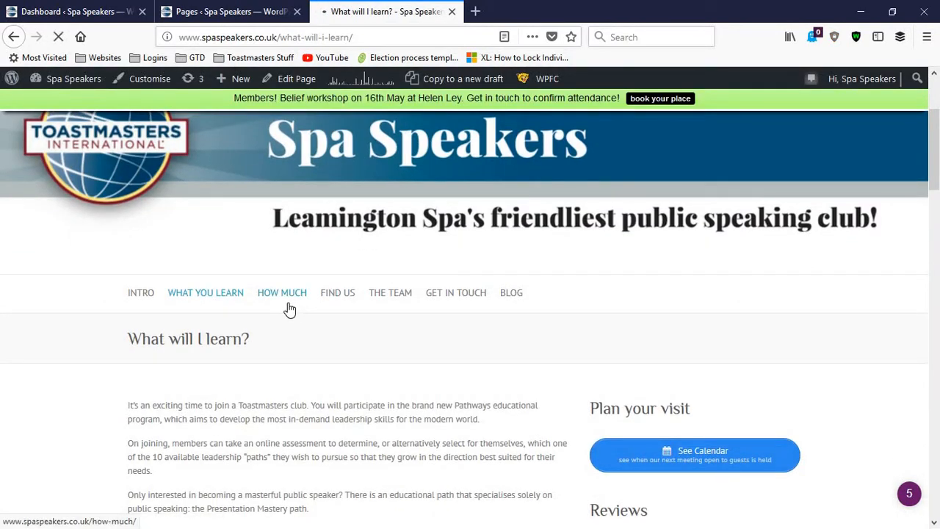
left_click(289, 303)
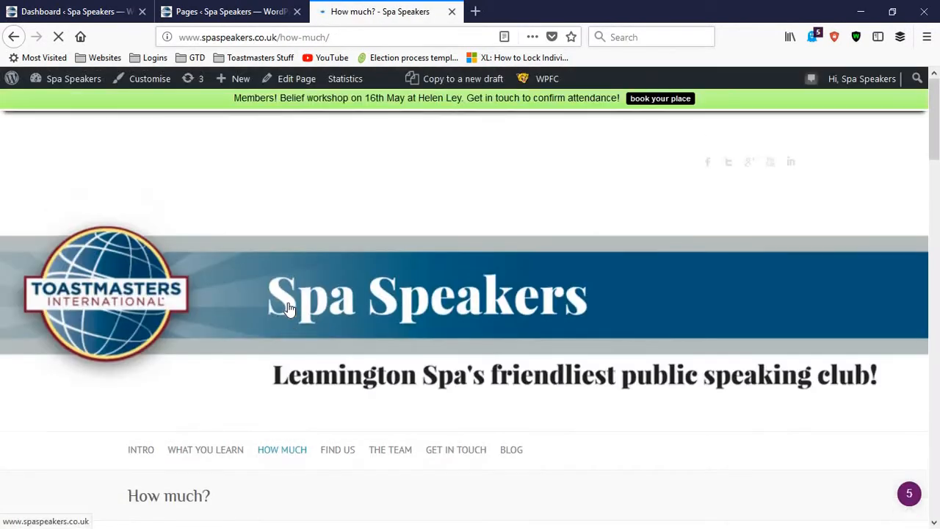
scroll(294, 345, "down", 3)
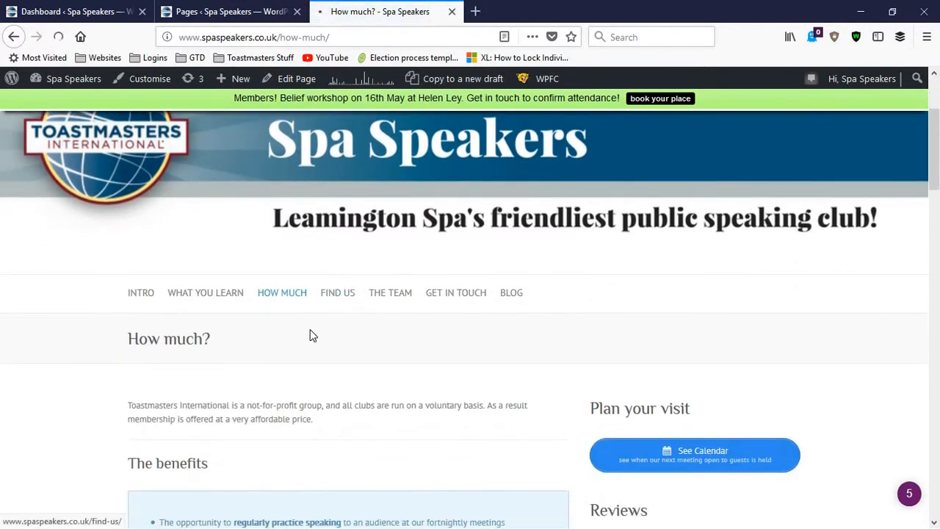
Open spaspeakers.co.uk/blog in another new tab and examine the Member's Blog posts, sidebar and member navigation menu
left_click(476, 13)
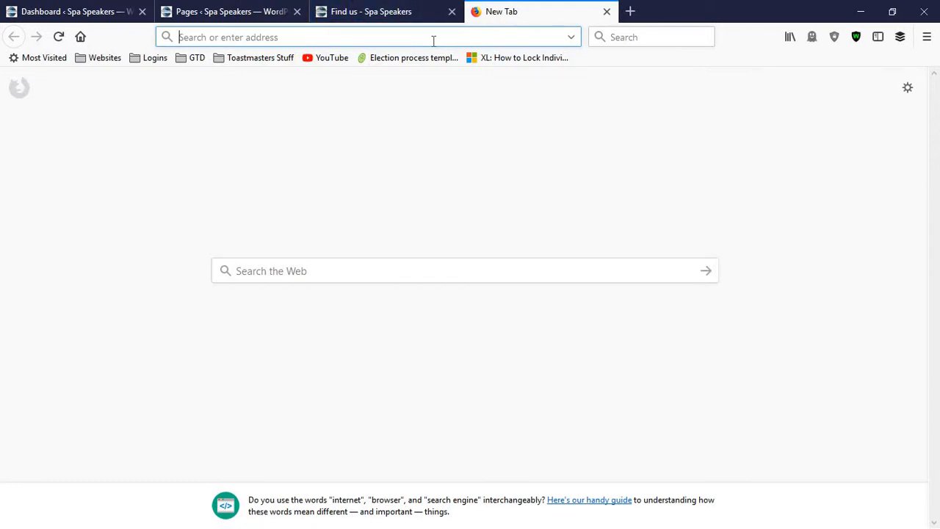
type("spaspeakers.co.uk/")
key("Right")
type("blo")
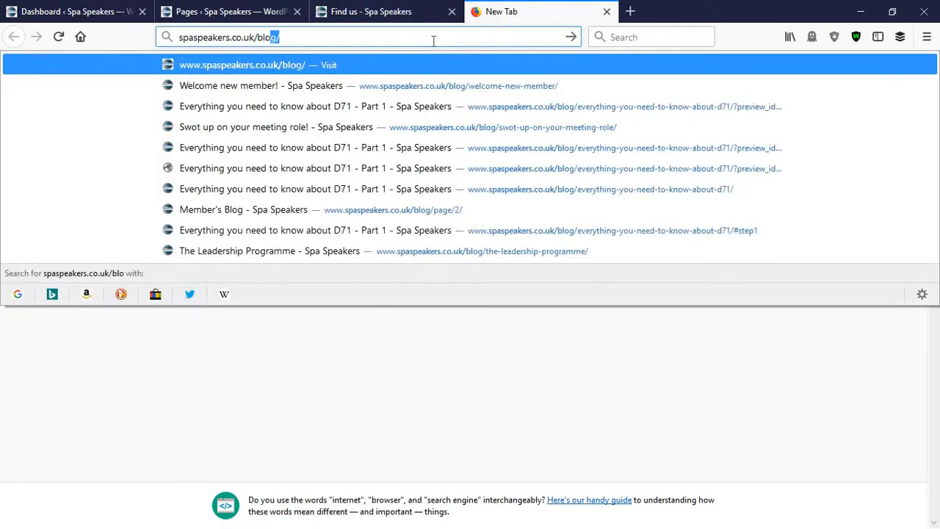
key("Return")
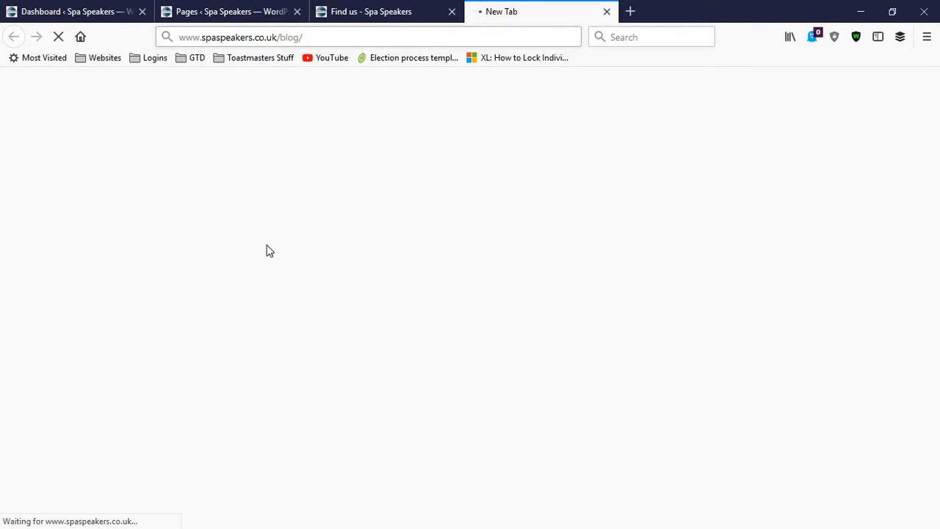
scroll(264, 345, "down", 10)
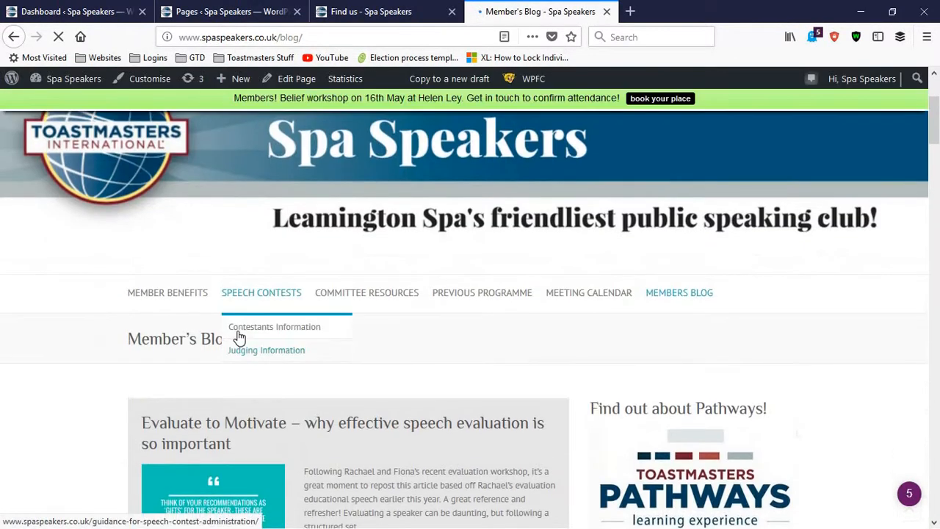
scroll(274, 354, "down", 5)
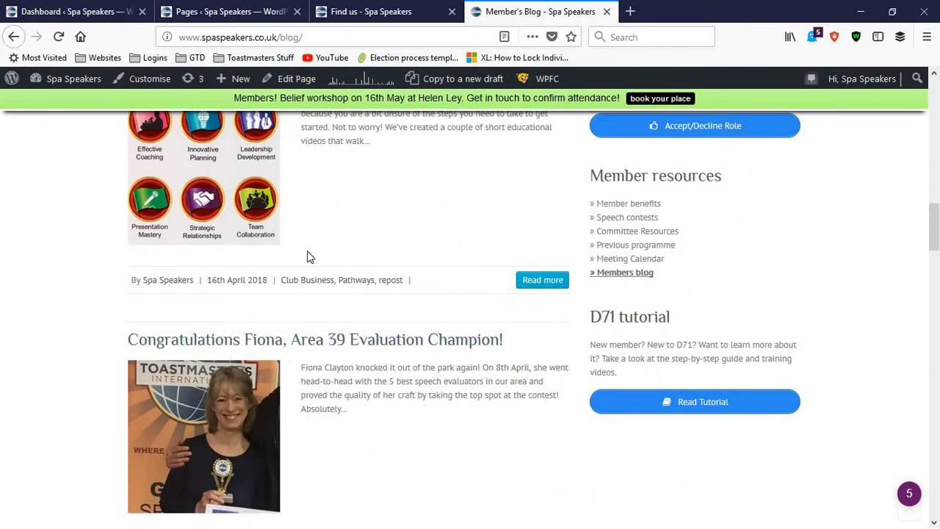
scroll(316, 276, "up", 1)
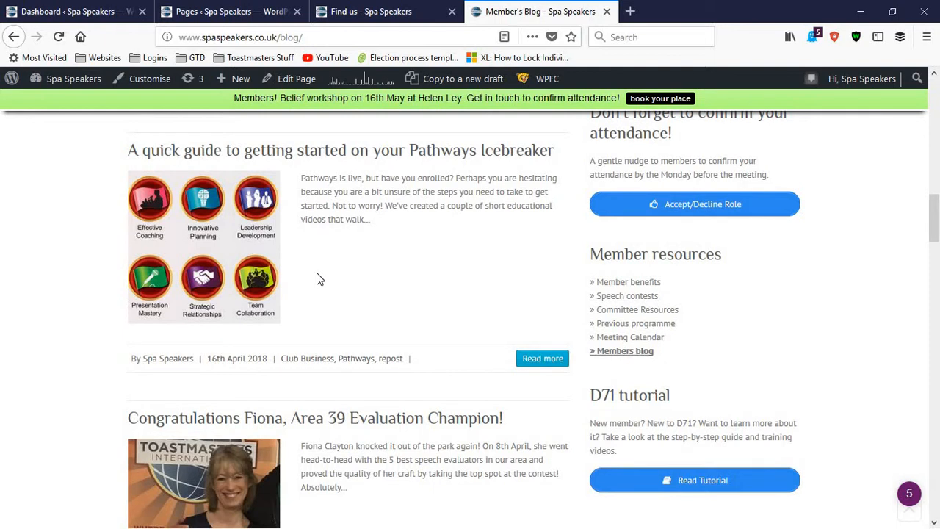
scroll(336, 317, "down", 2)
scroll(335, 326, "up", 8)
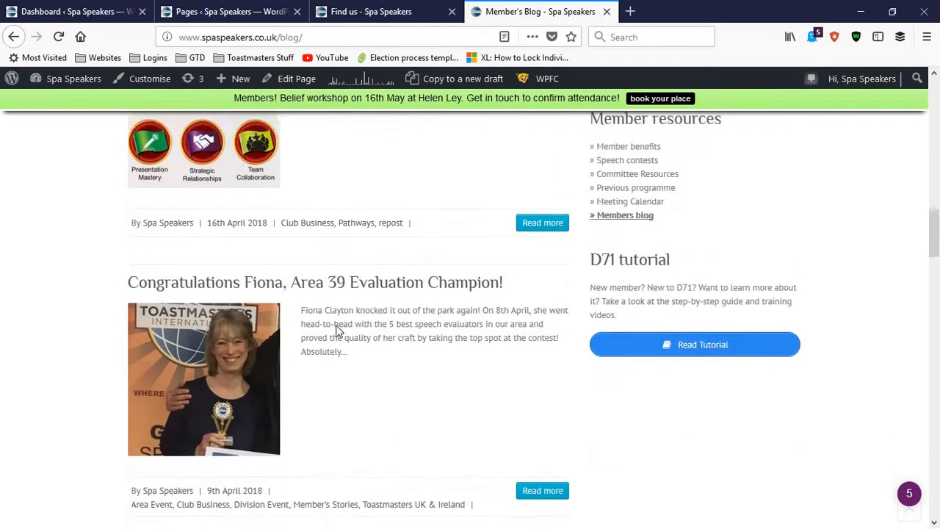
scroll(336, 331, "up", 5)
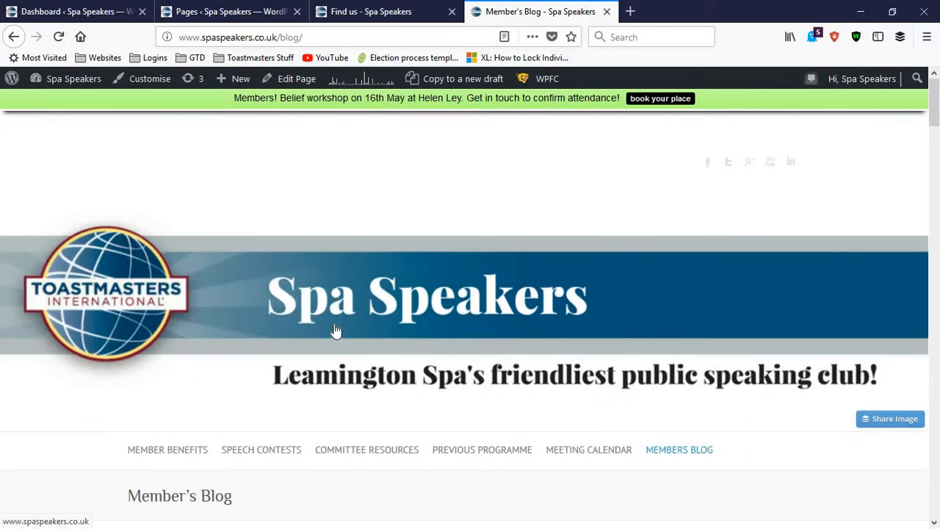
scroll(231, 367, "down", 2)
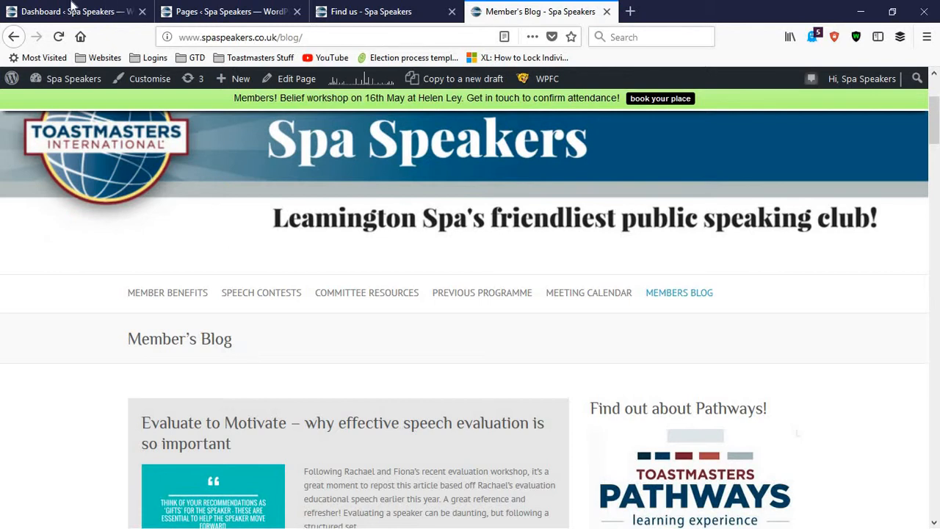
Go back to the public Find Us page, return to the site's home page and examine its guest navigation menu
left_click(328, 11)
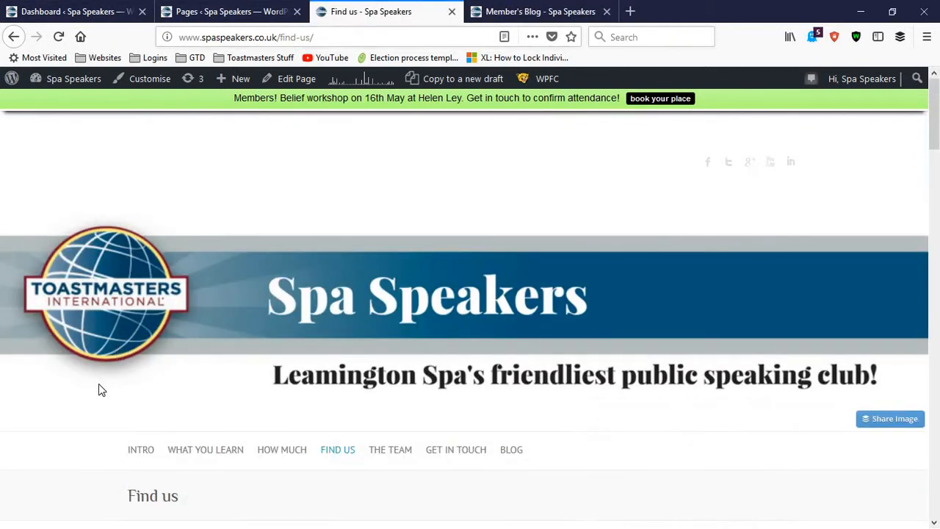
scroll(99, 383, "down", 2)
left_click(95, 254)
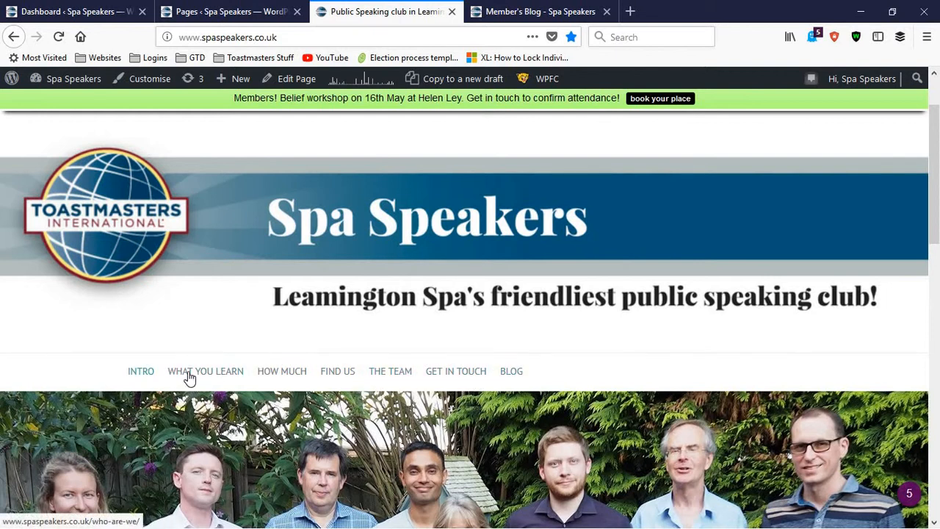
scroll(122, 272, "down", 2)
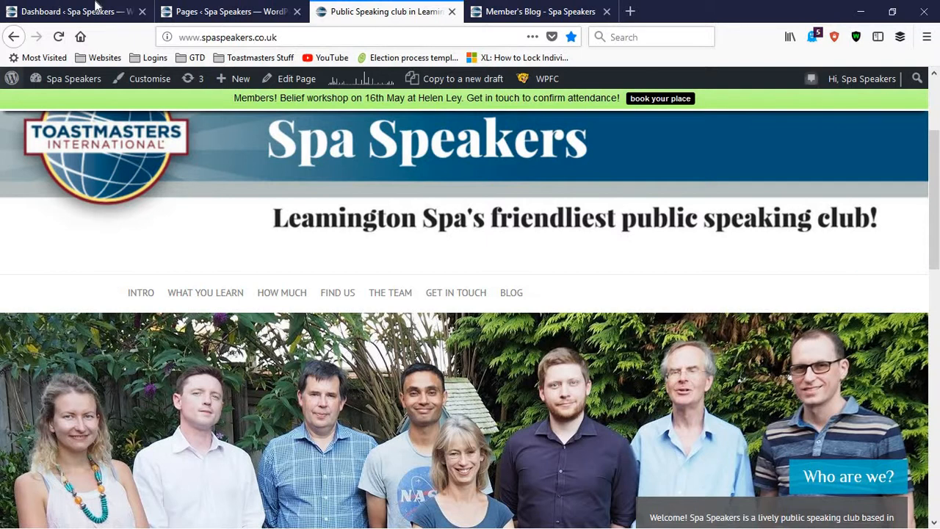
Switch to the WordPress dashboard and examine the Google Analytics figures, Site Stats chart and Top Posts list
left_click(95, 9)
scroll(694, 424, "down", 3)
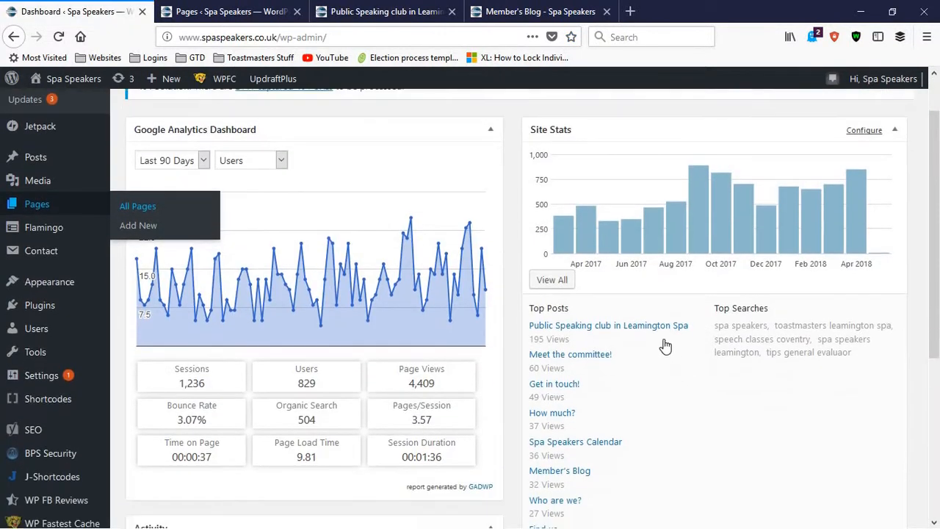
scroll(596, 271, "up", 3)
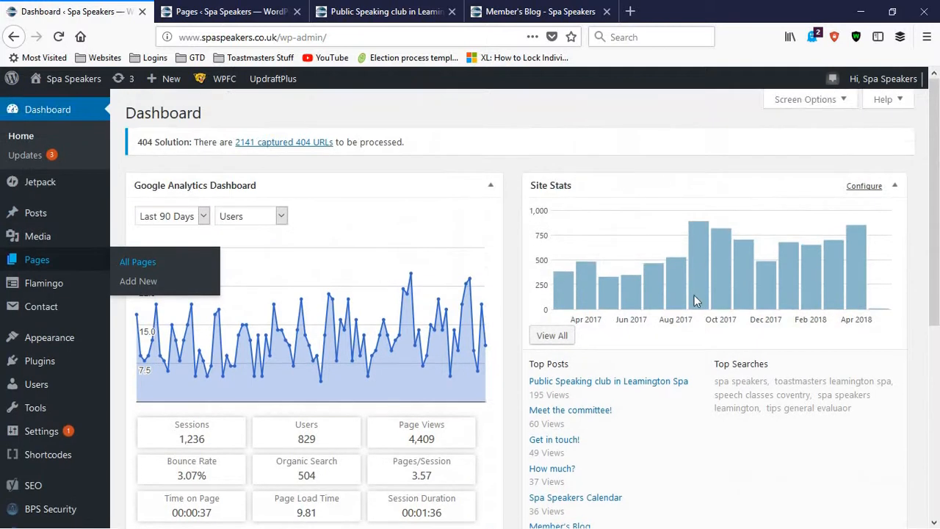
scroll(565, 361, "down", 2)
scroll(565, 362, "down", 1)
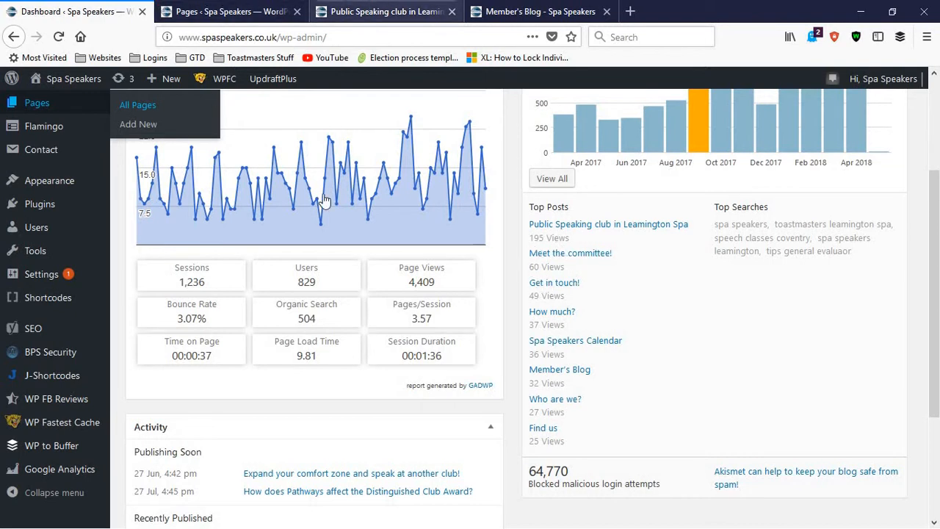
Open The Team page from the home page in a new tab, examine the committee profiles, and return to the Pages list
left_click(382, 11)
right_click(389, 298)
left_click(415, 302)
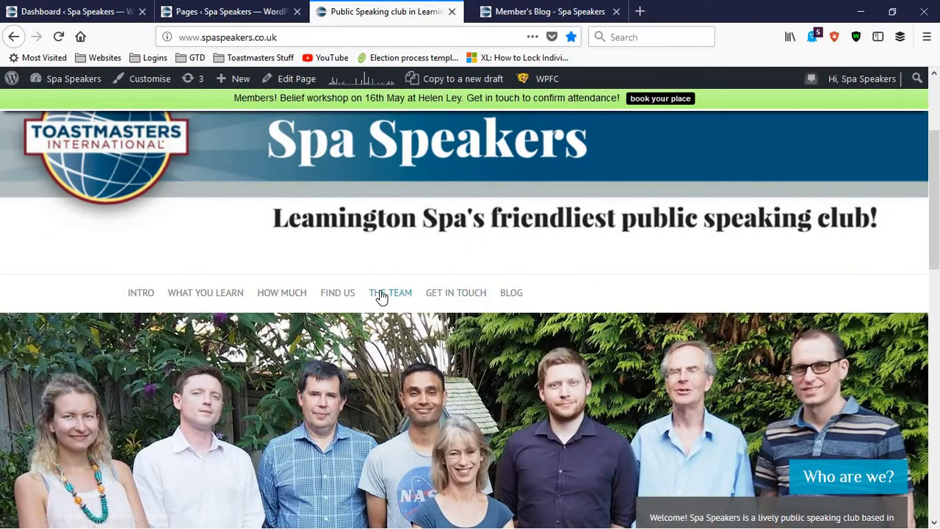
key("ctrl+Tab")
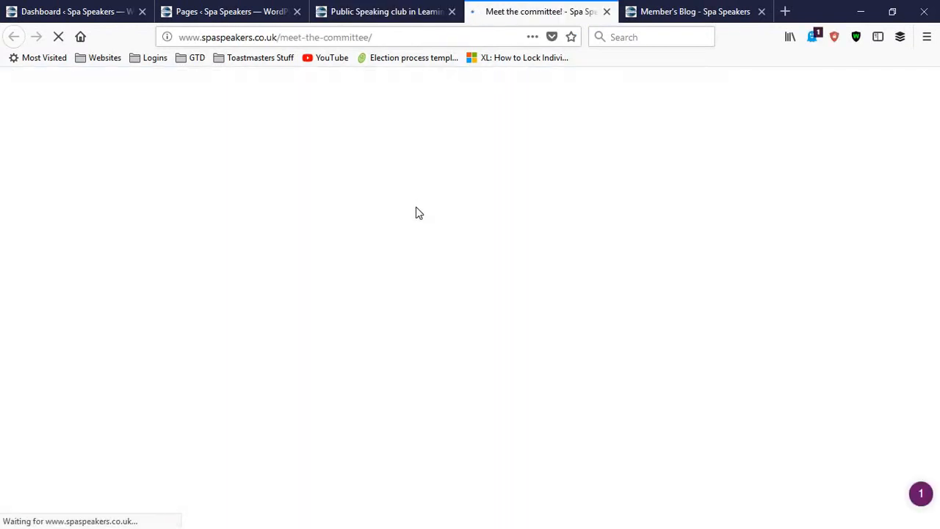
scroll(405, 228, "down", 15)
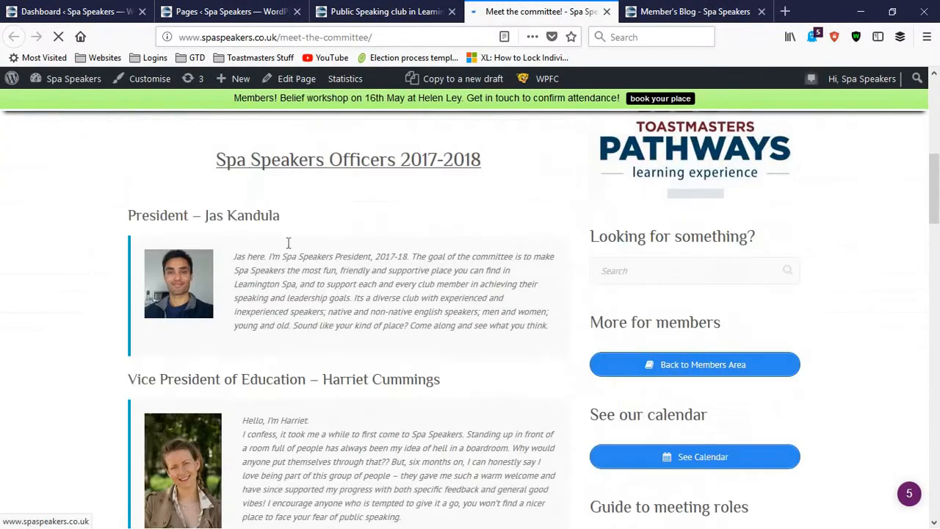
scroll(291, 251, "down", 8)
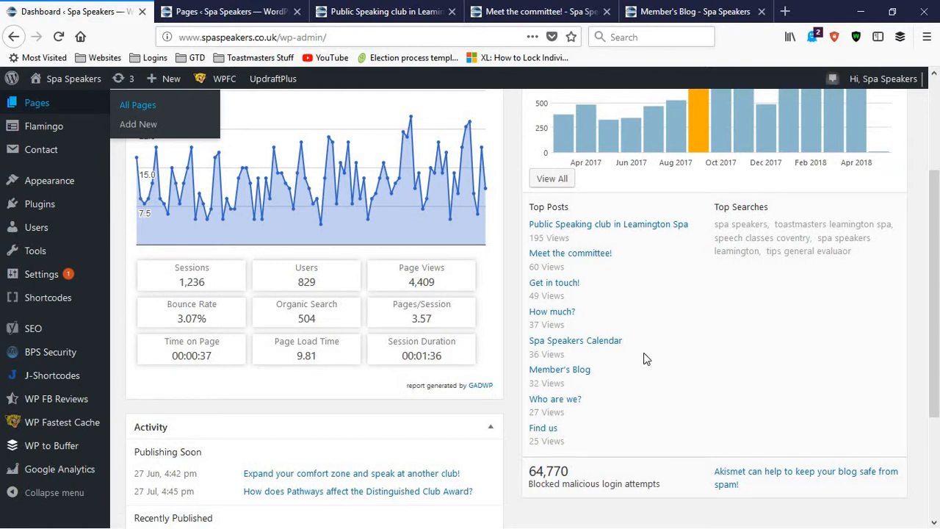
left_click(196, 6)
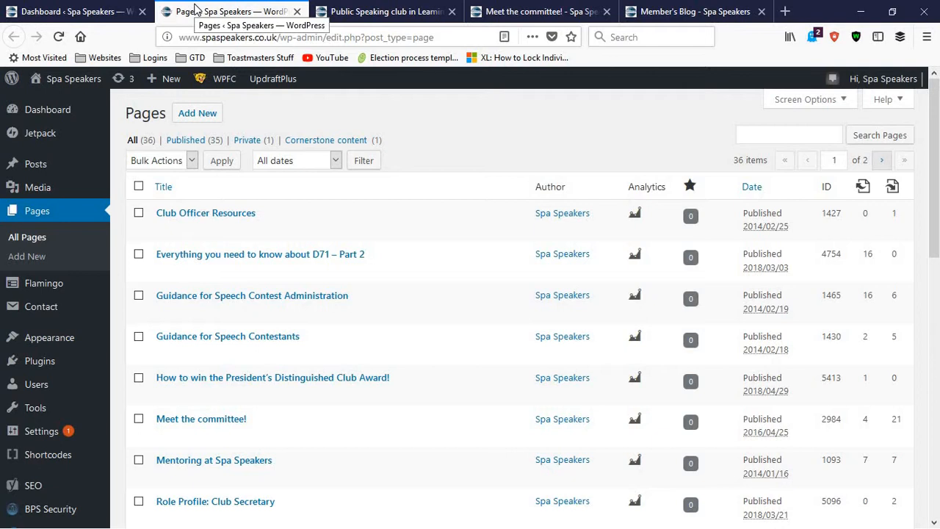
Look through the open site tabs and examine the guest navigation menu on the Meet the committee page
left_click(123, 9)
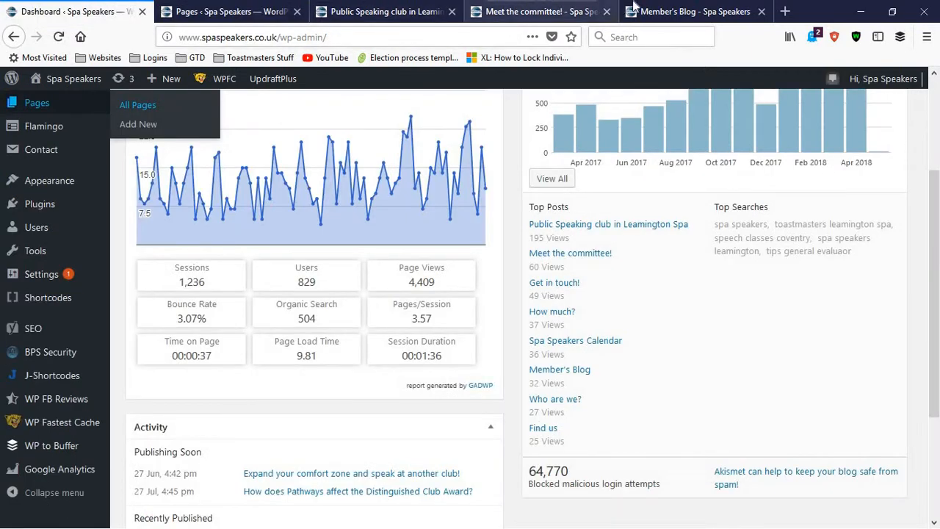
left_click(543, 11)
left_click(690, 11)
left_click(489, 6)
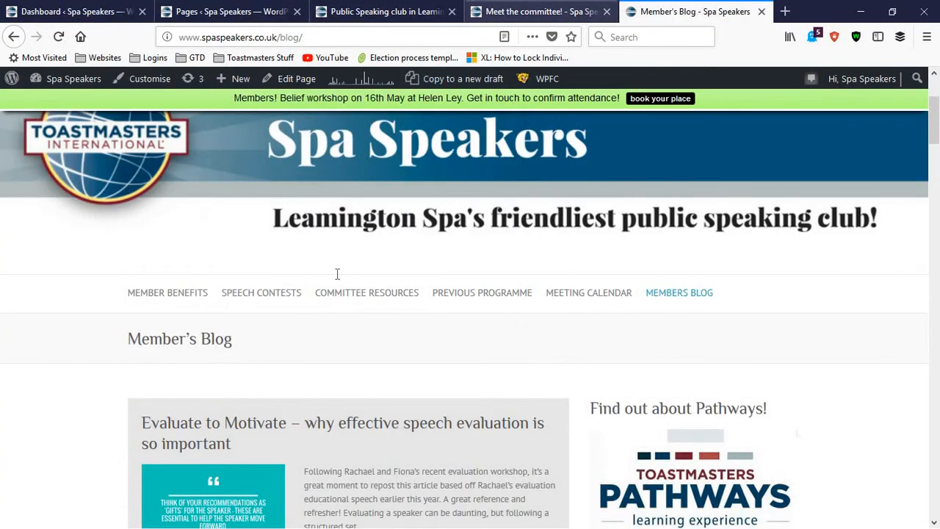
scroll(304, 291, "up", 10)
scroll(166, 301, "up", 5)
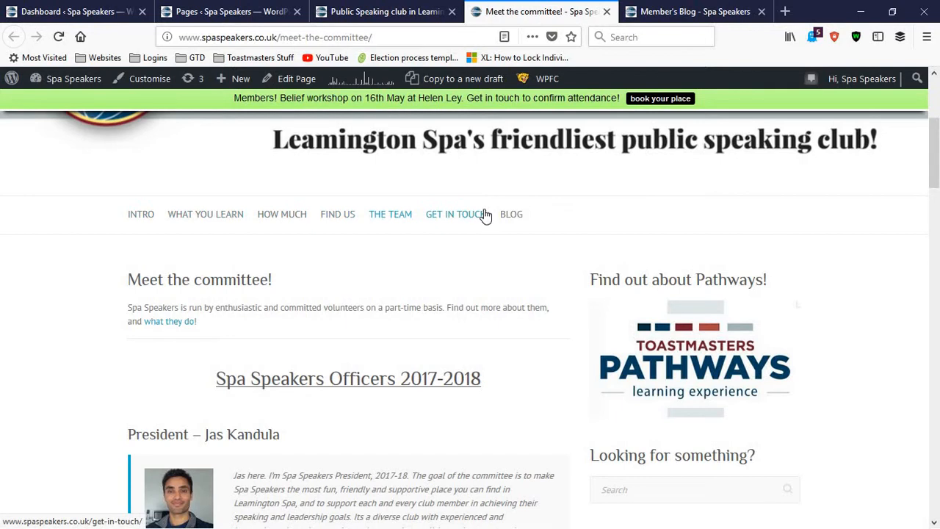
Return to the Member's Blog and examine the member menu, including the Member Benefits and Speech Contests submenus
left_click(744, 4)
mouse_move(156, 298)
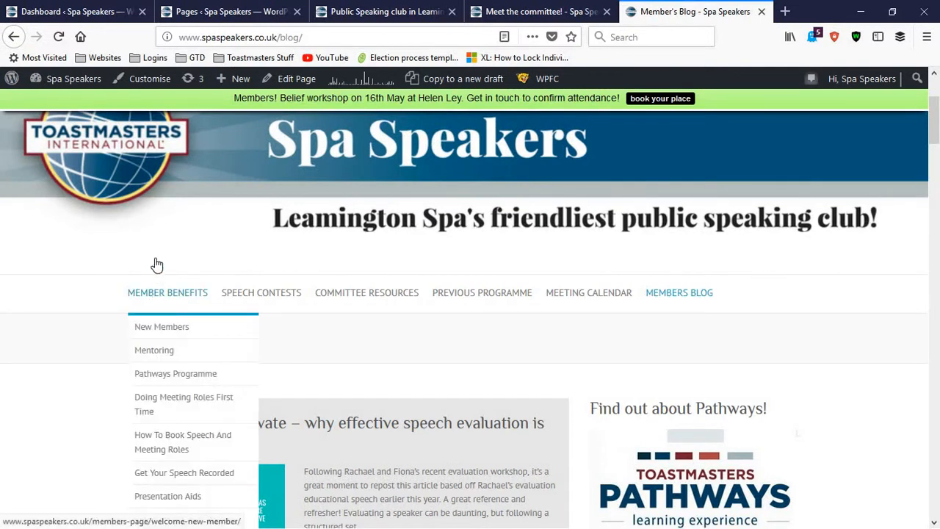
scroll(156, 293, "down", 2)
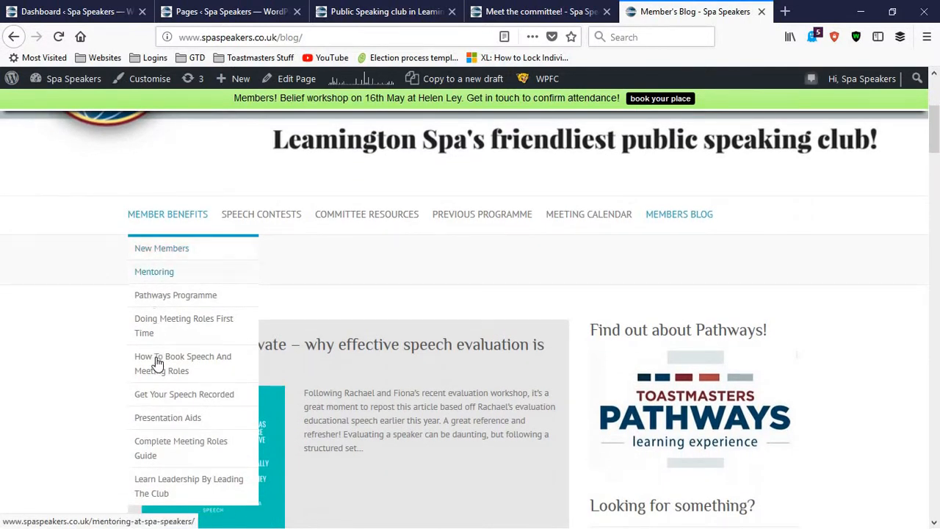
mouse_move(248, 220)
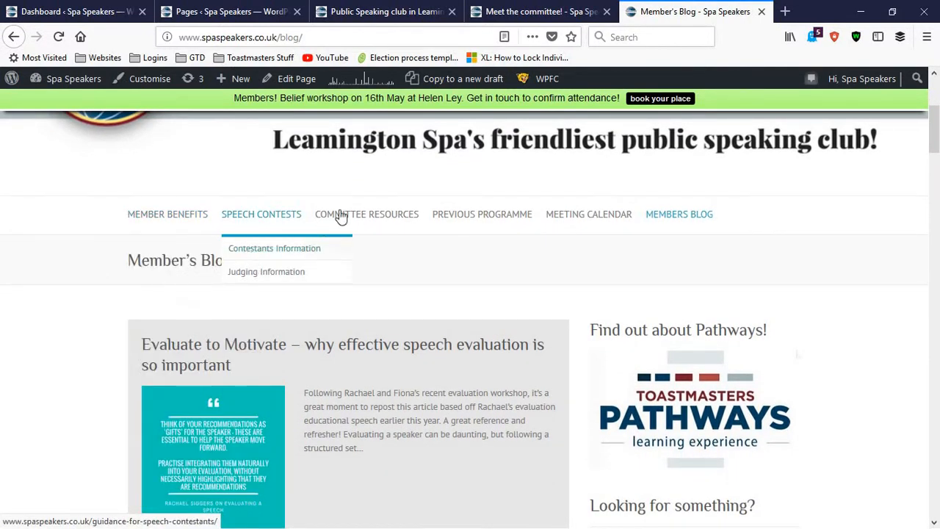
mouse_move(341, 214)
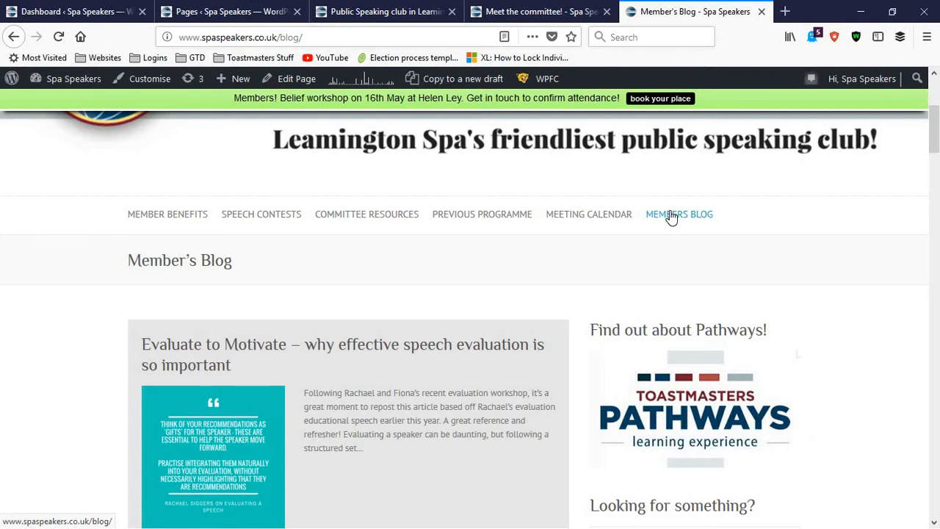
Start a new page from the Pages list and examine its Publish, Page Attributes and Yoast SEO sections
left_click(228, 11)
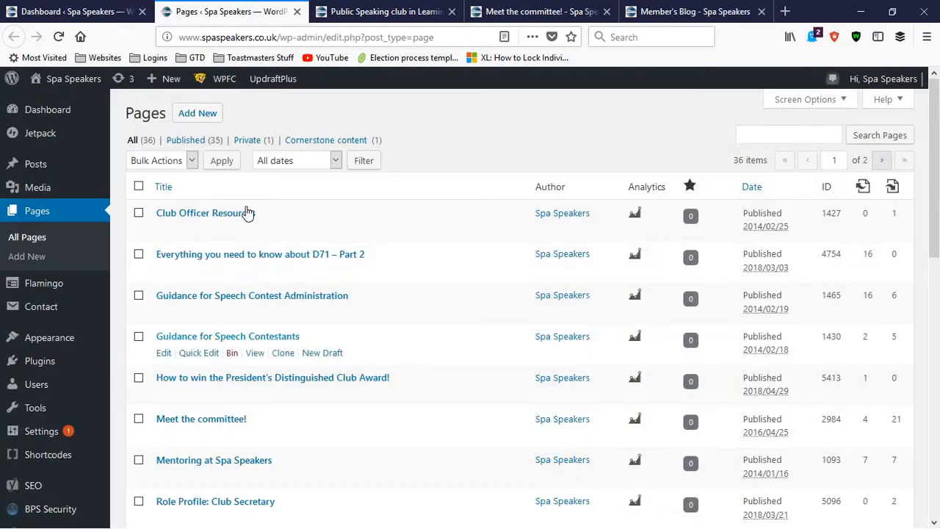
left_click(196, 117)
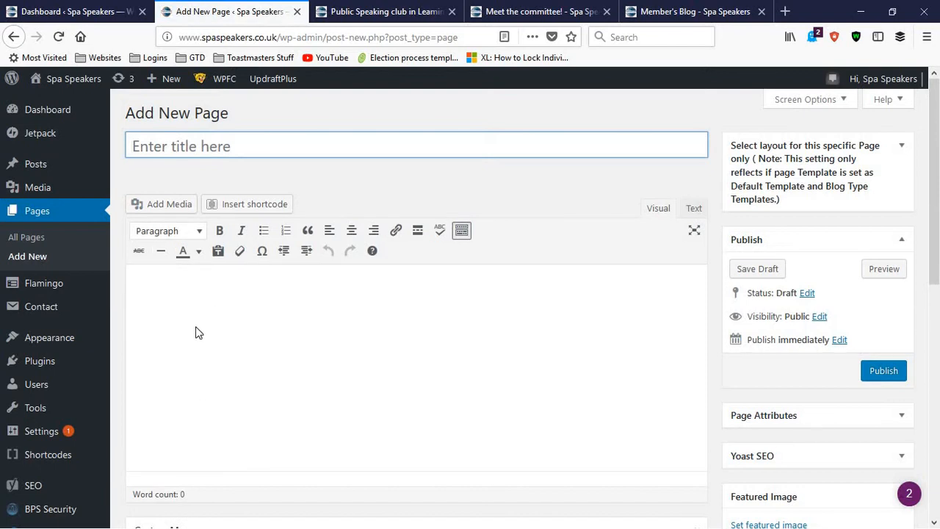
scroll(720, 338, "down", 2)
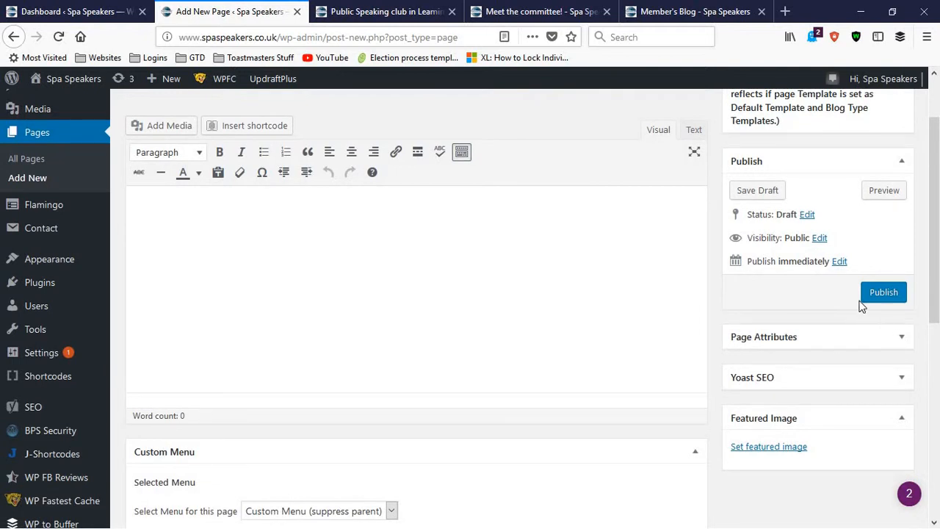
left_click(901, 344)
left_click(902, 344)
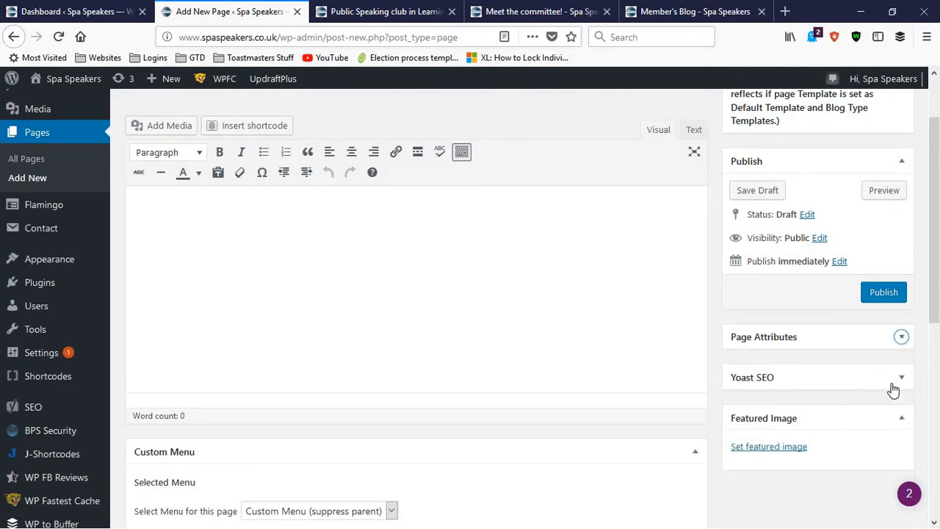
left_click(900, 342)
left_click(900, 343)
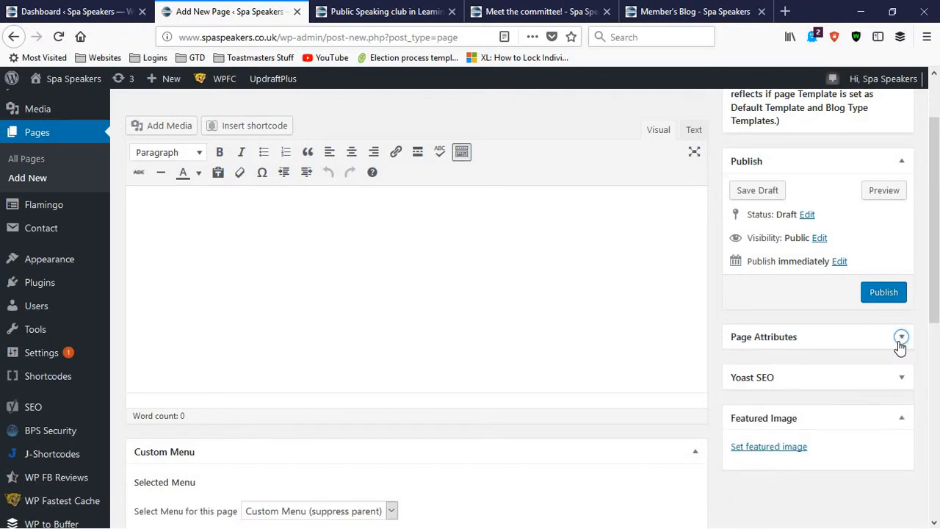
left_click(895, 384)
left_click(880, 373)
Examine the new page's Custom Menu choices, Likes and Shares options and WP to Buffer Log
scroll(524, 382, "down", 2)
scroll(720, 315, "down", 2)
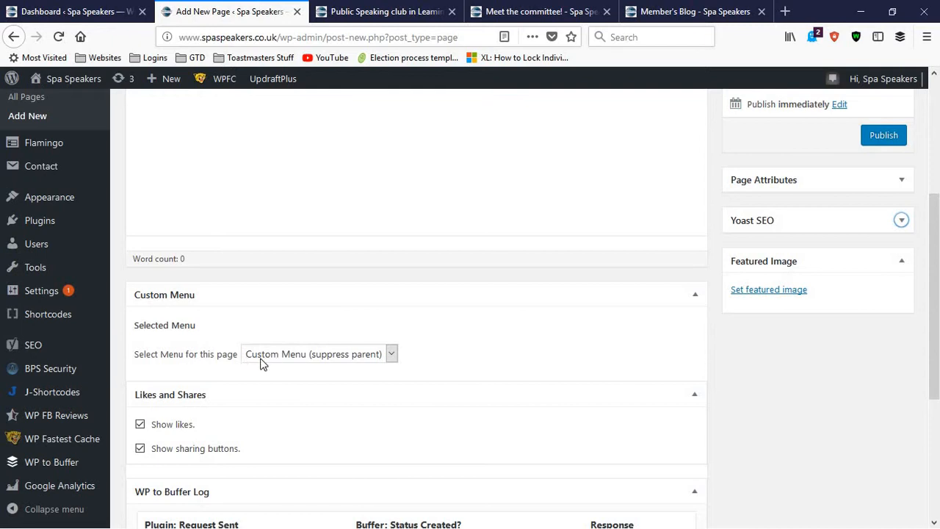
left_click(367, 360)
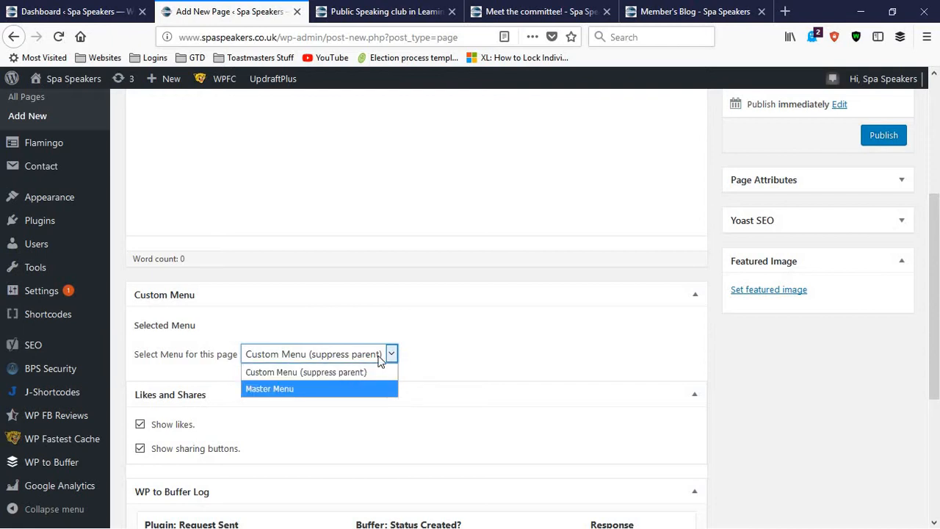
left_click(417, 353)
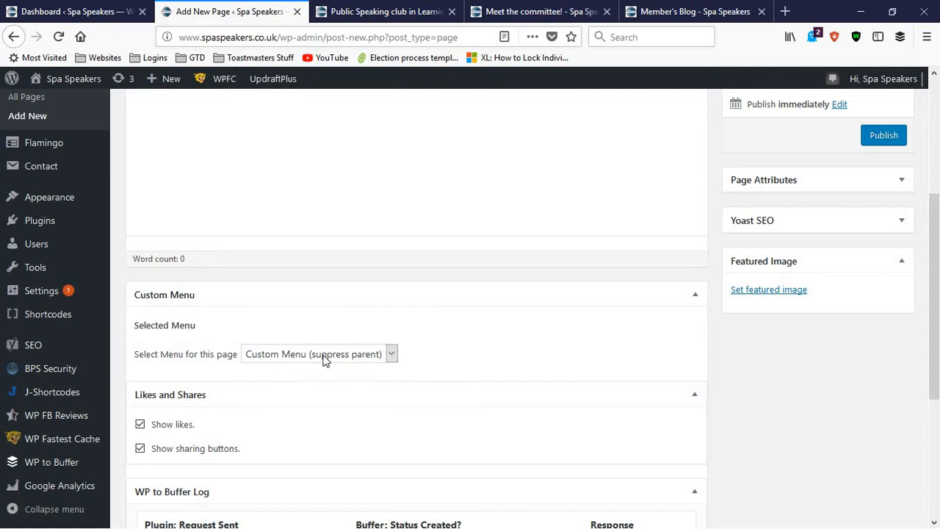
scroll(325, 361, "down", 4)
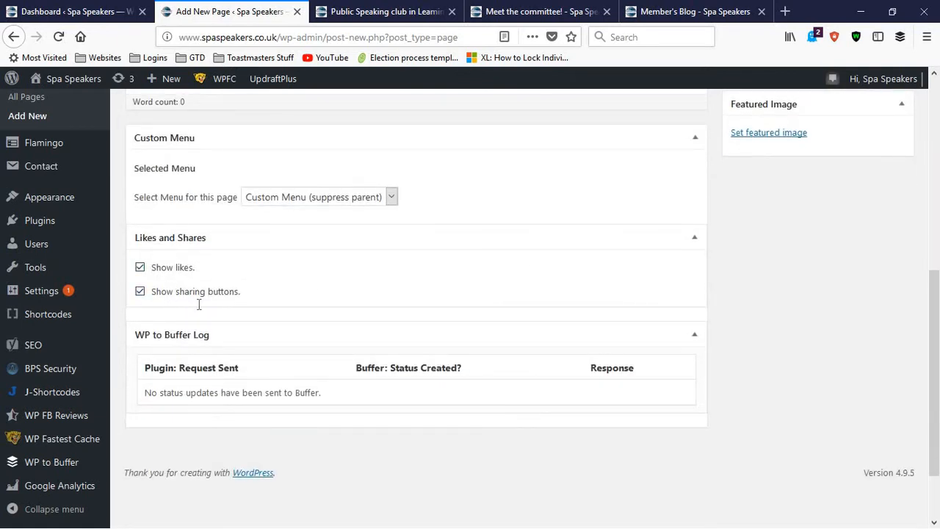
scroll(226, 321, "up", 6)
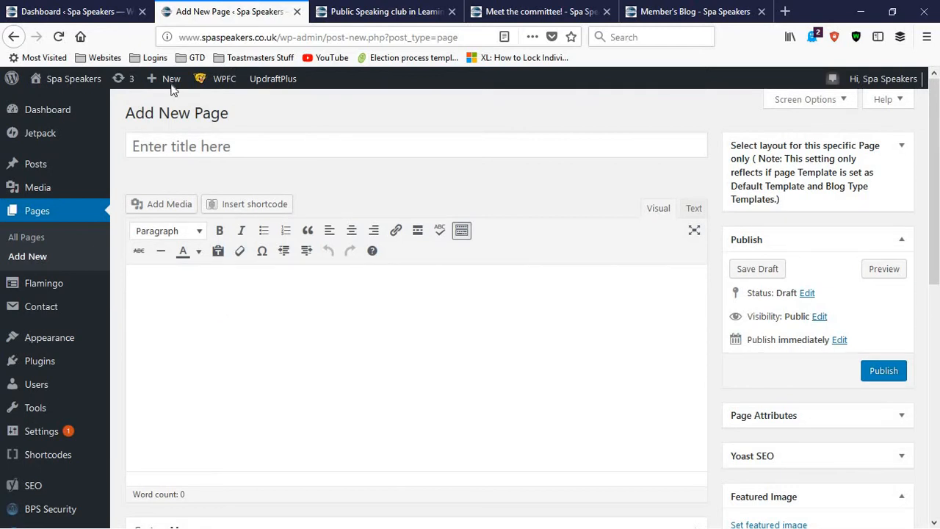
Close the blank new page and reopen the list of all pages in a new tab from the dashboard
key("ctrl+w")
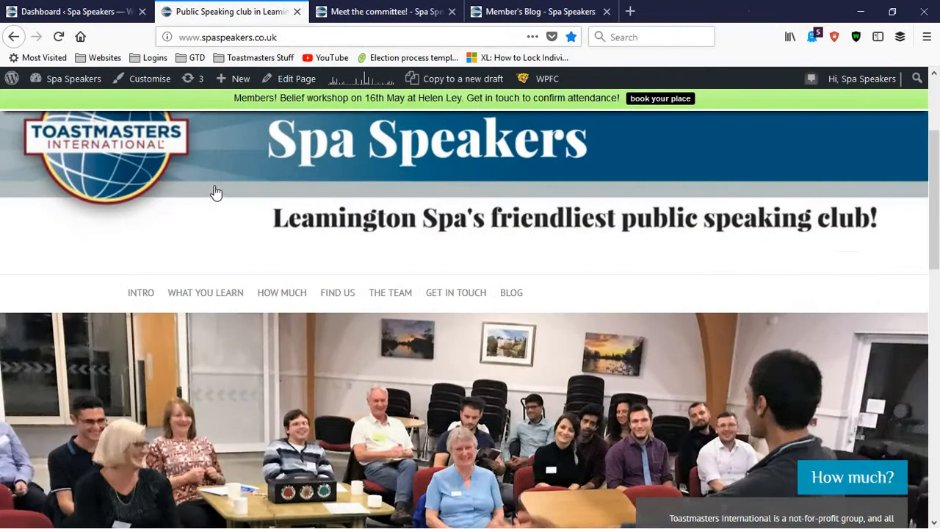
left_click(84, 11)
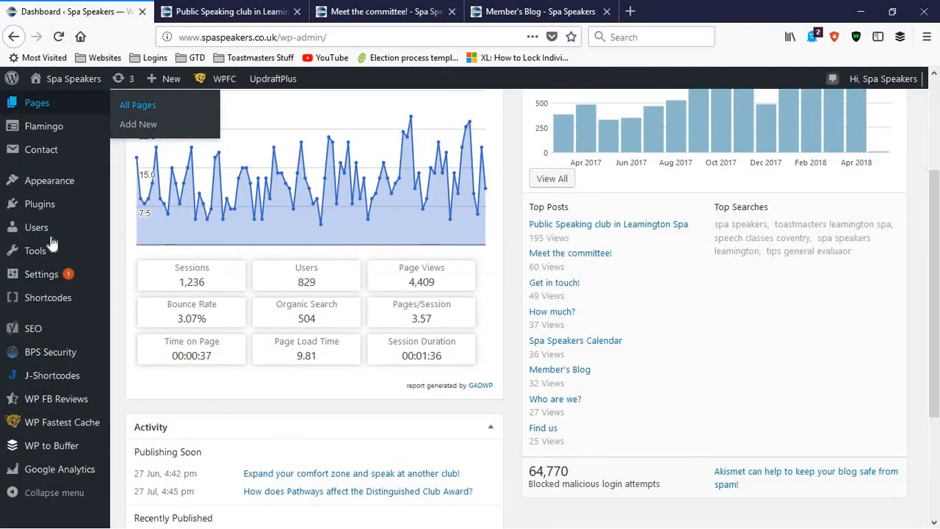
scroll(44, 235, "up", 2)
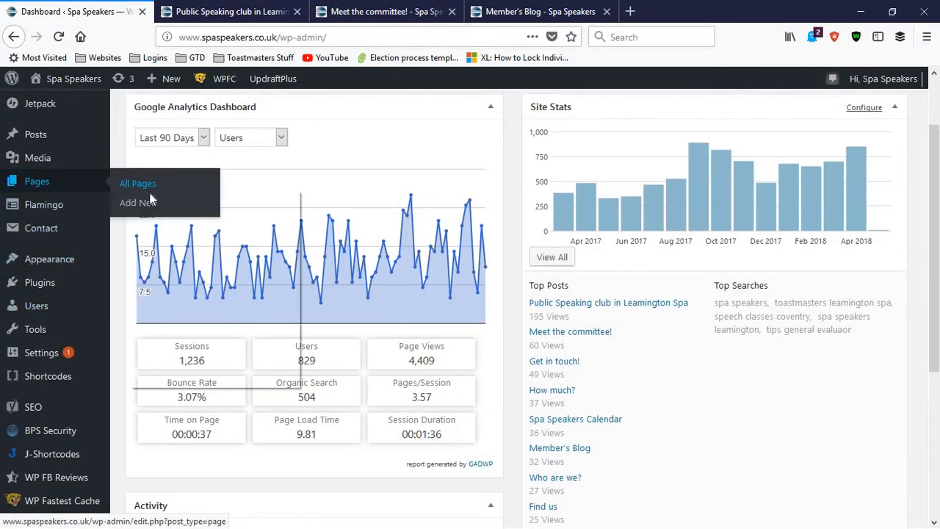
right_click(128, 191)
left_click(163, 195)
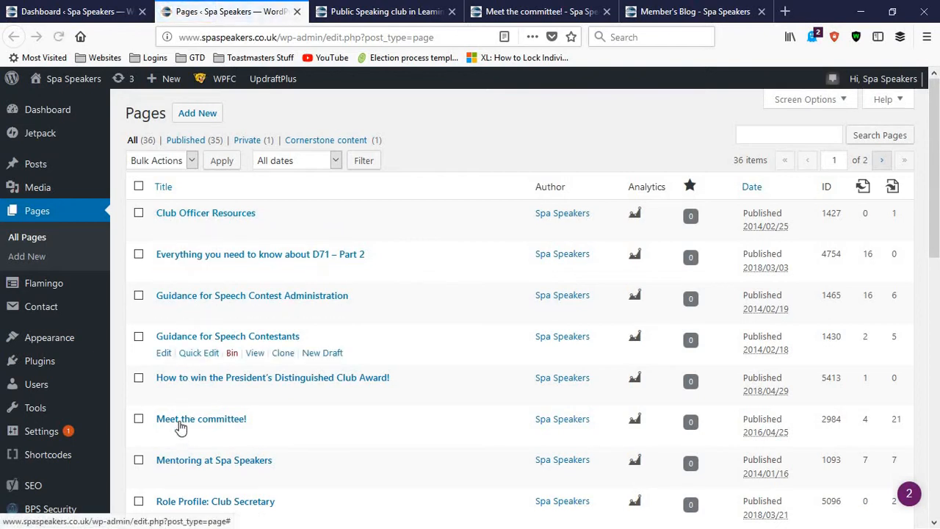
Open the "How to win the President's Distinguished Club Award!" page for editing, examine its content, and close it
scroll(177, 282, "down", 2)
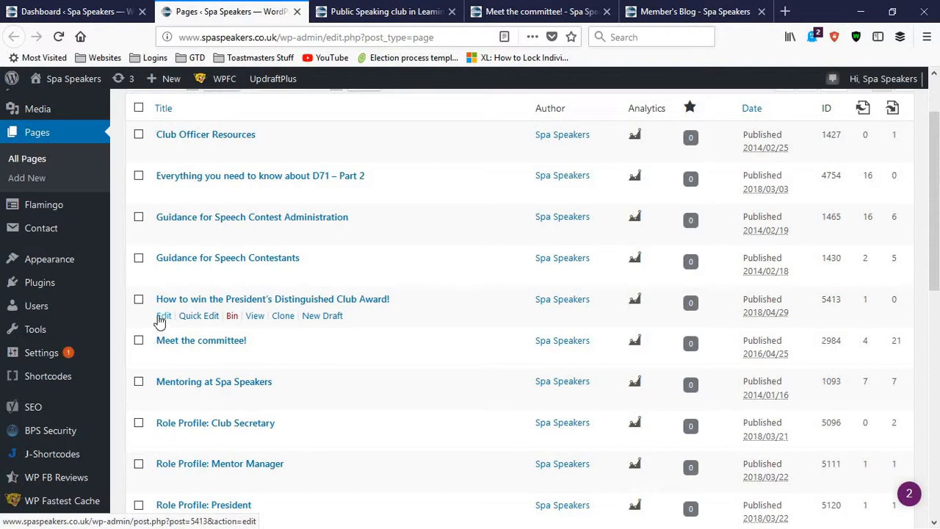
left_click(160, 317)
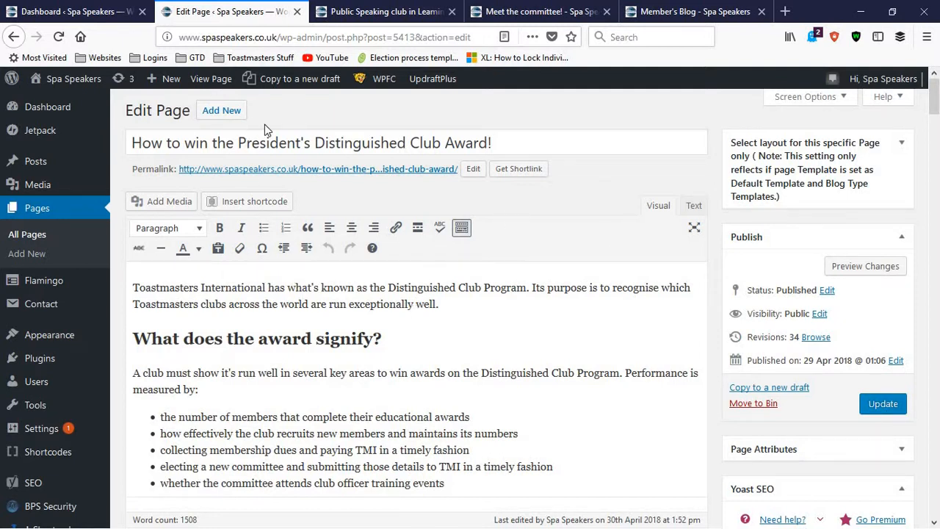
left_click(298, 12)
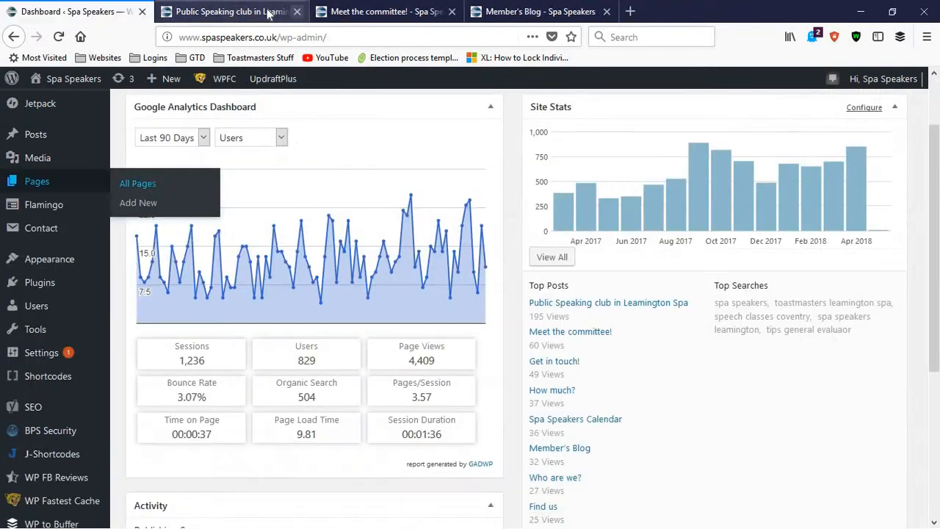
Examine the guest navigation menu on the public home page and return to the WordPress dashboard
left_click(271, 12)
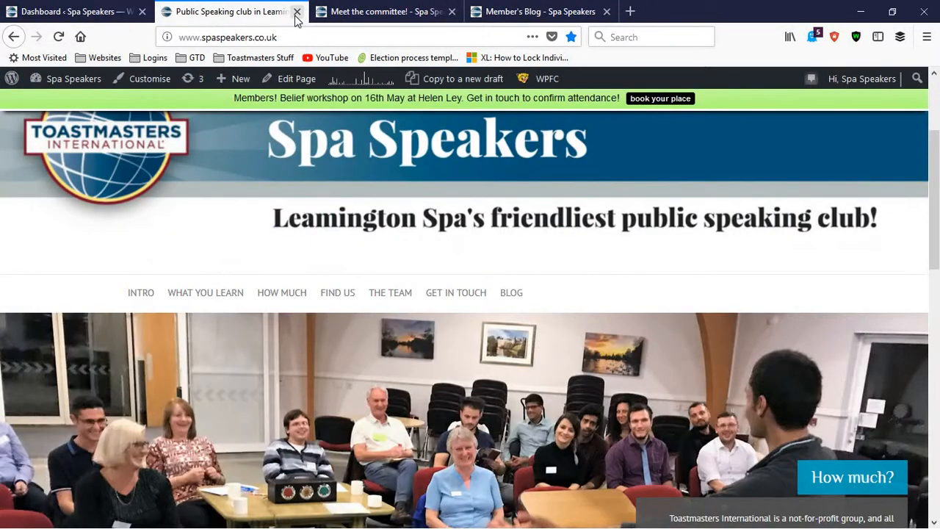
left_click(114, 14)
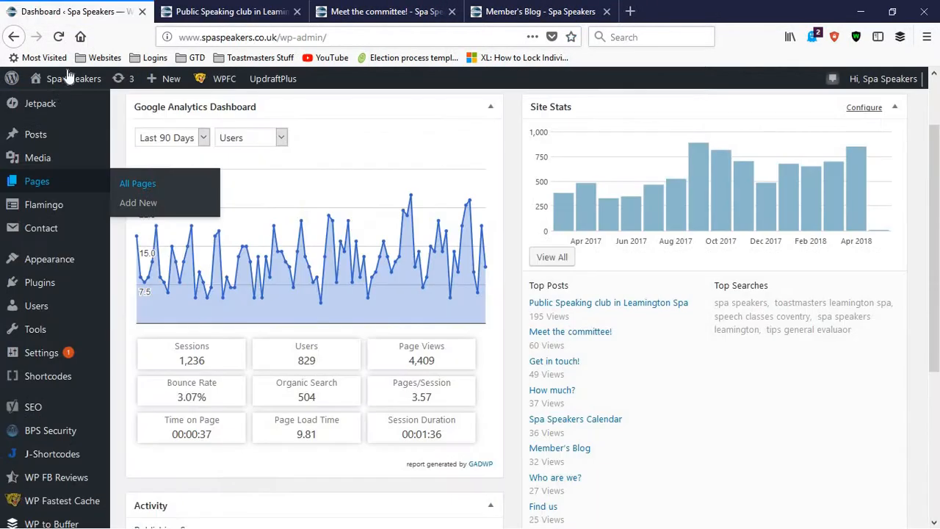
left_click(250, 13)
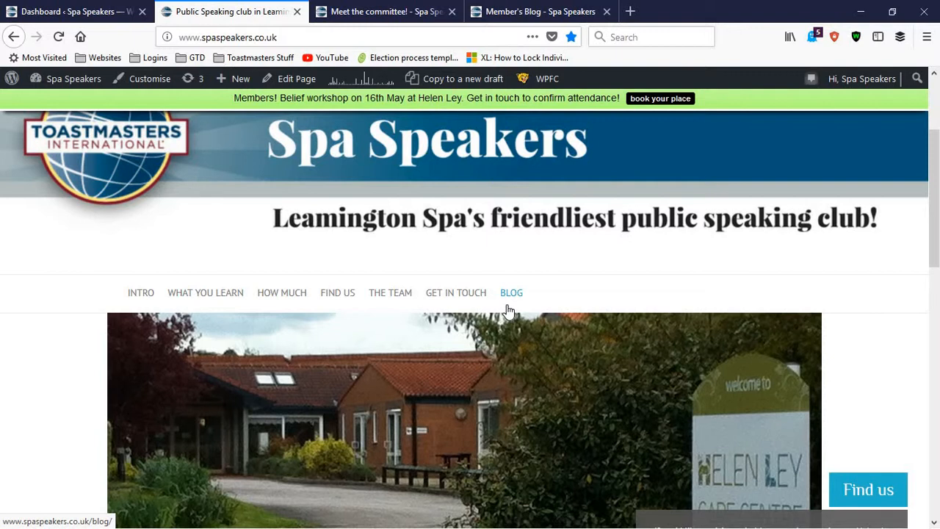
left_click(110, 11)
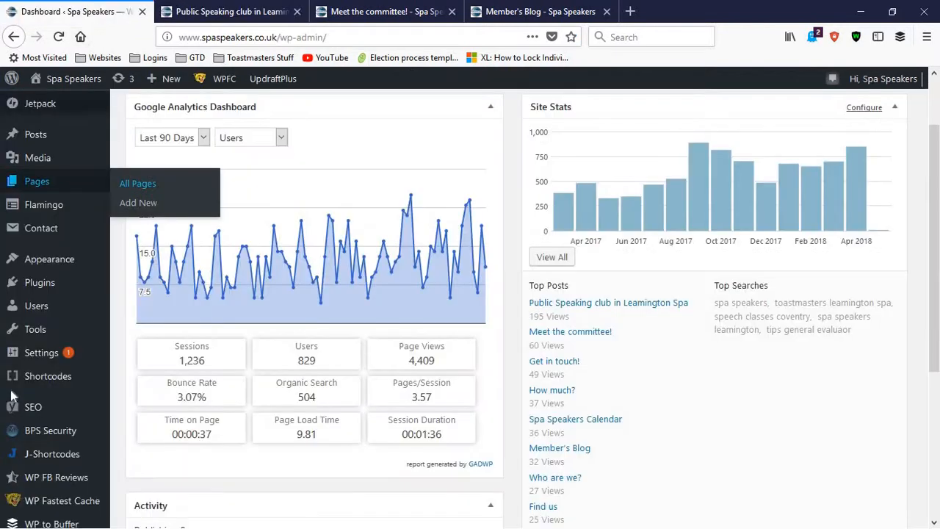
Open the site's Menus settings and examine the Master Menu structure with its Member benefits sub items
mouse_move(65, 262)
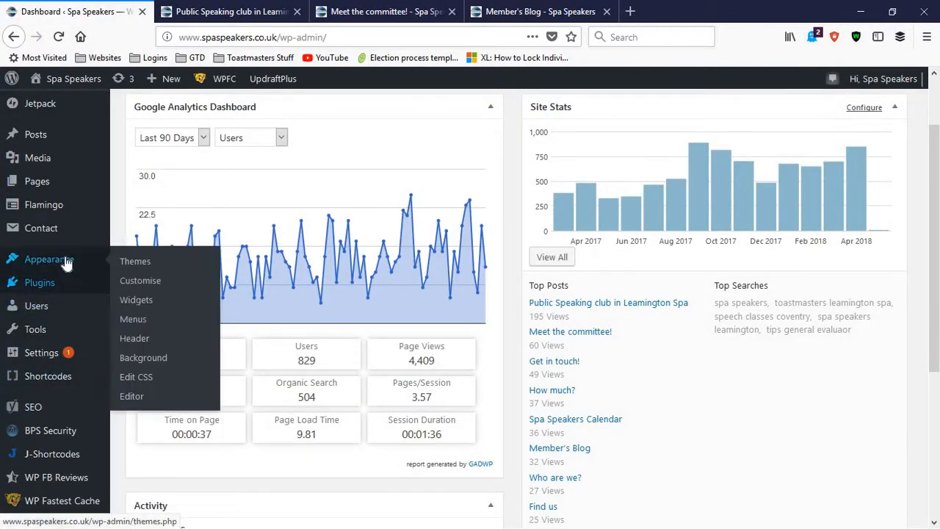
left_click(161, 321)
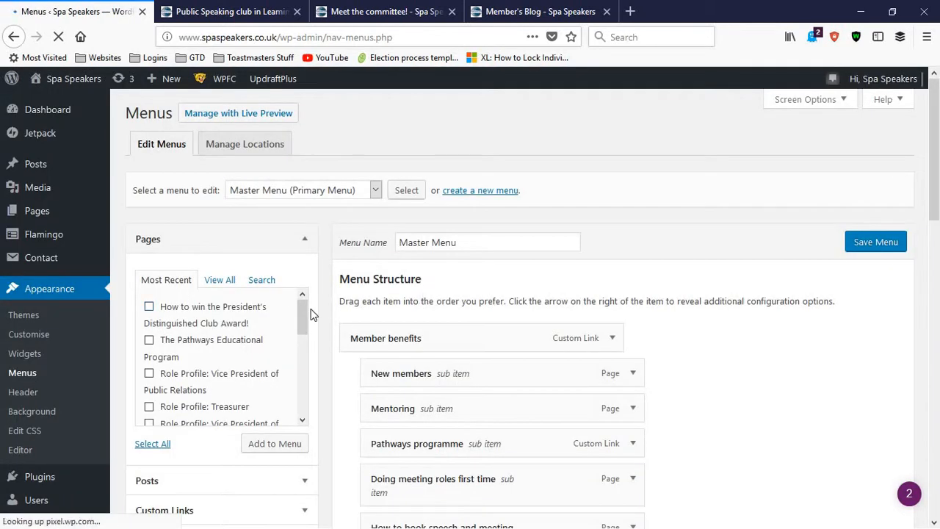
scroll(395, 332, "down", 2)
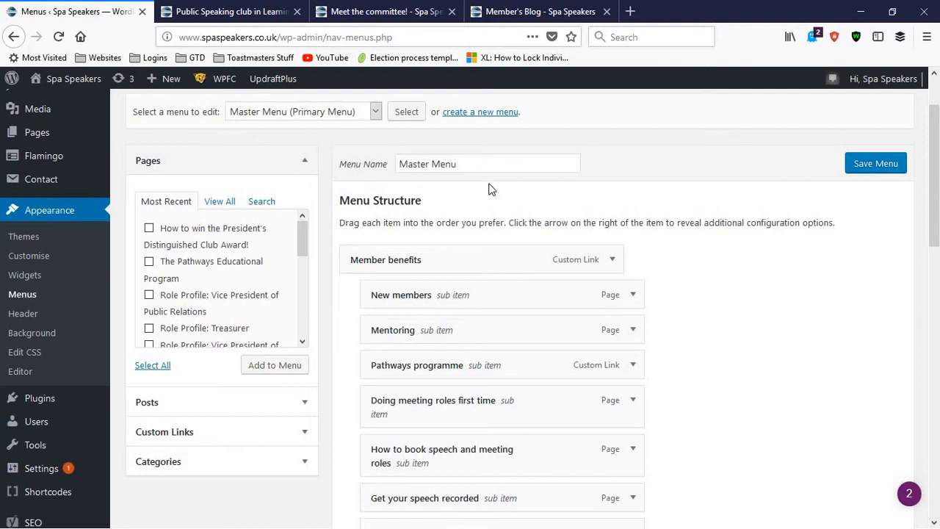
scroll(451, 214, "down", 2)
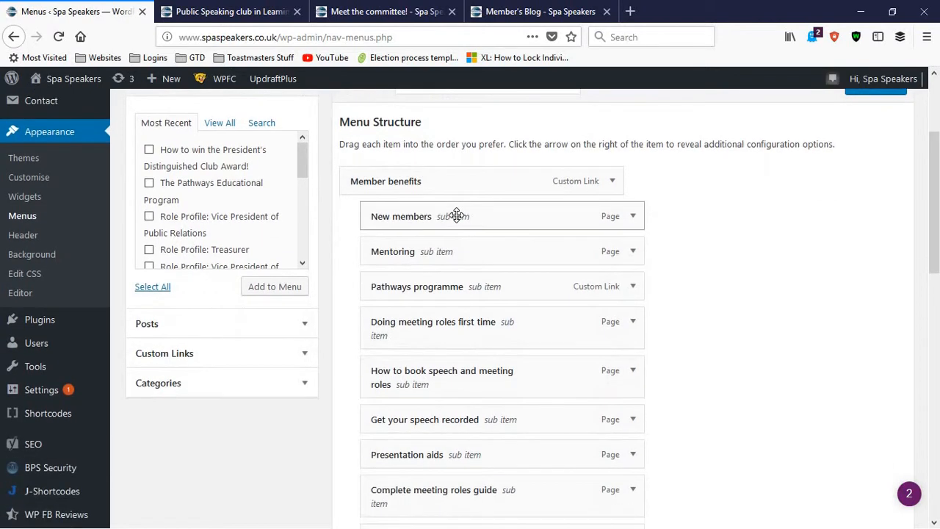
scroll(210, 245, "up", 2)
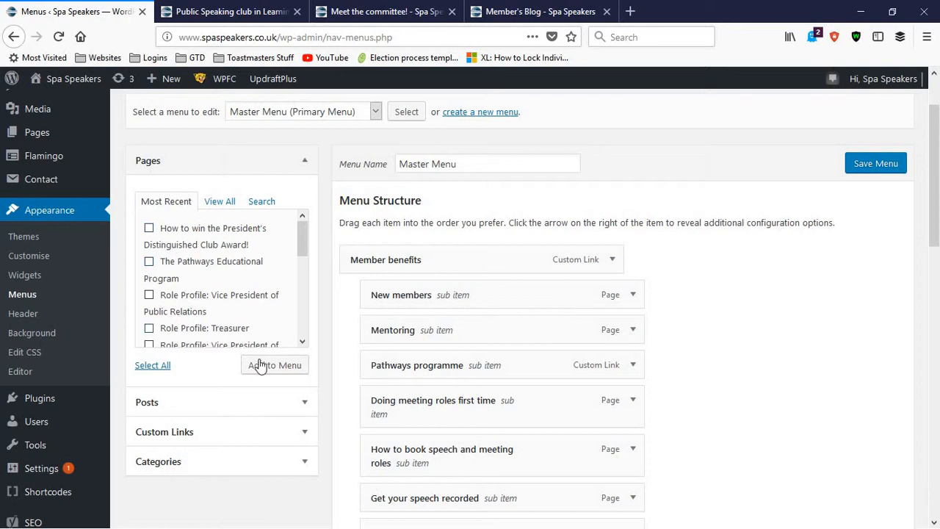
Add the "How to win the President's Distinguished Club Award!" page to the Master Menu and locate its entry in the structure
left_click(149, 231)
left_click(254, 367)
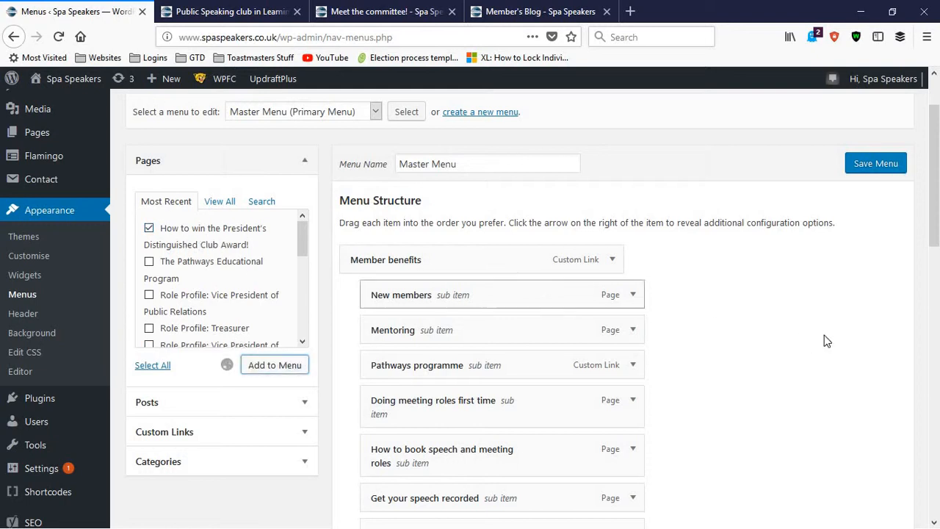
scroll(826, 340, "down", 10)
scroll(826, 341, "down", 7)
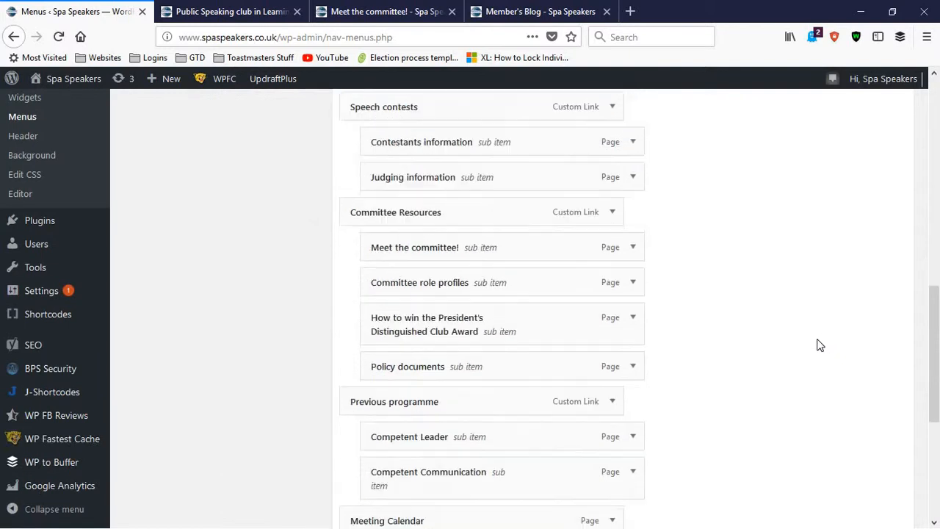
mouse_move(429, 380)
left_mouse_down()
mouse_move(484, 321)
mouse_move(470, 164)
mouse_move(472, 400)
mouse_move(451, 191)
mouse_move(418, 199)
mouse_move(438, 262)
mouse_move(443, 398)
mouse_move(411, 376)
mouse_move(420, 373)
left_mouse_up()
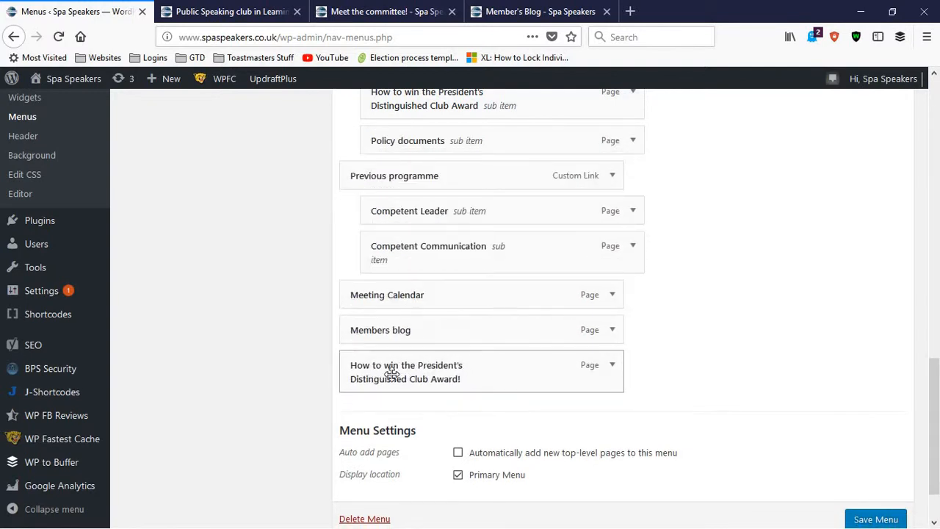
Nest the "How to win the President's Distinguished Club Award!" entry under Members blog and compare it with the public site's Member Benefits dropdown
left_click(212, 8)
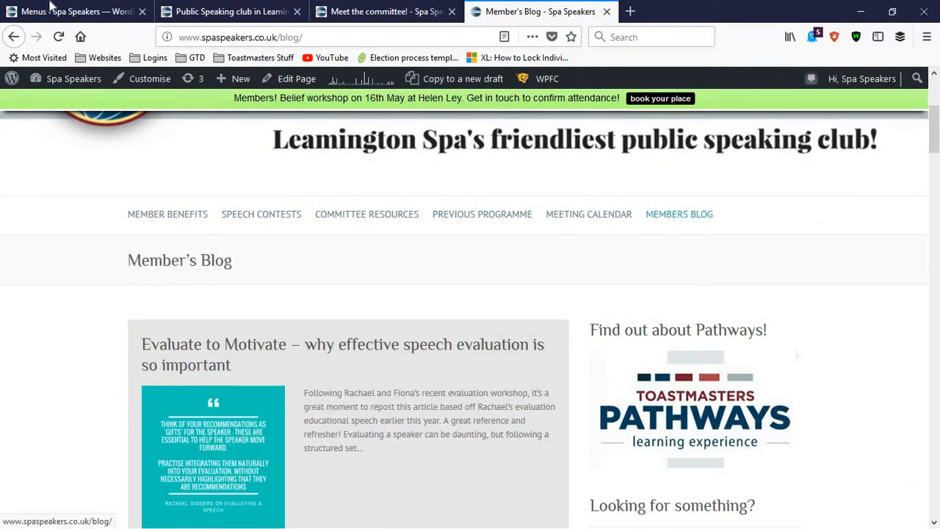
left_click(22, 13)
left_click_drag(384, 364, 405, 370)
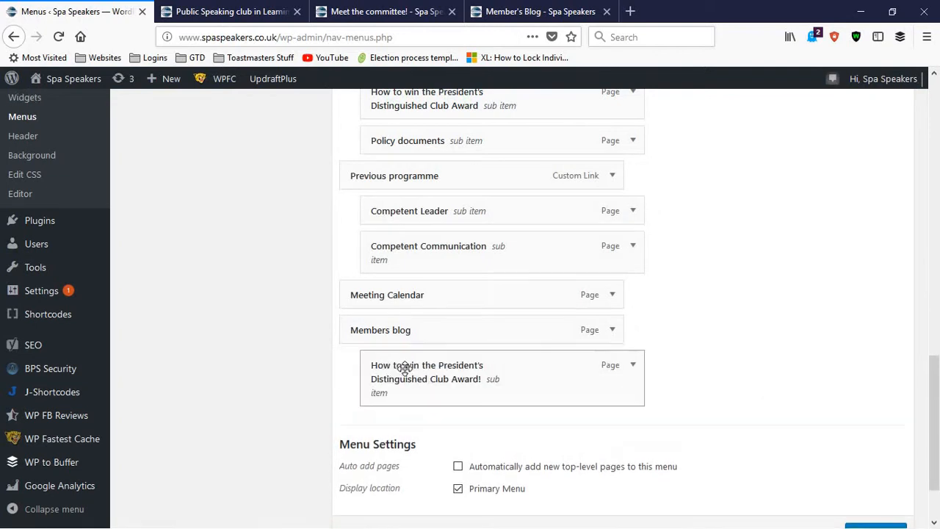
left_click(534, 9)
mouse_move(155, 213)
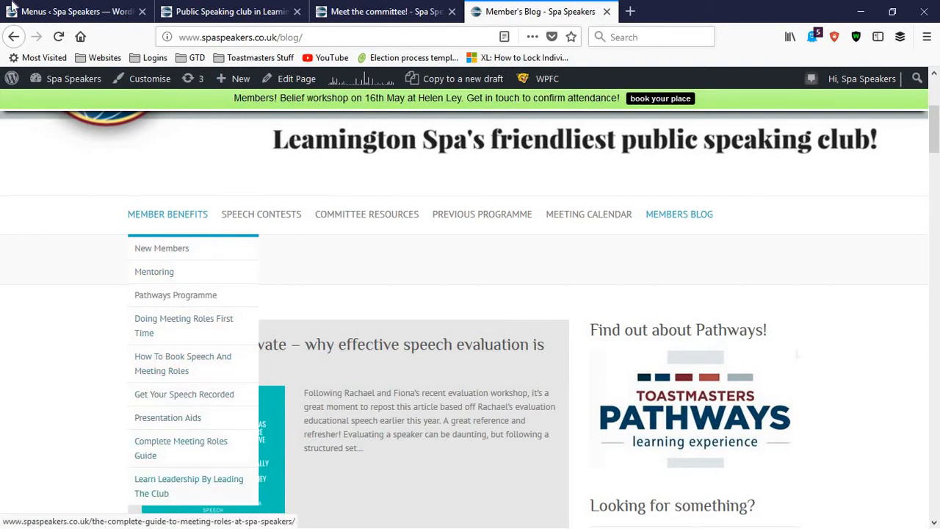
left_click(63, 10)
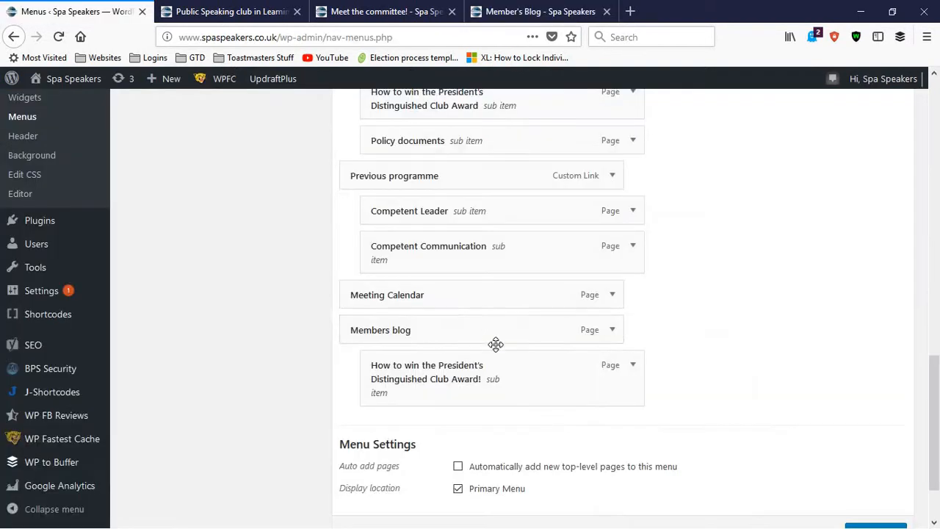
Remove the "How to win the President's Distinguished Club Award!" sub item under Members blog from the Master Menu
left_click(635, 369)
scroll(447, 353, "down", 3)
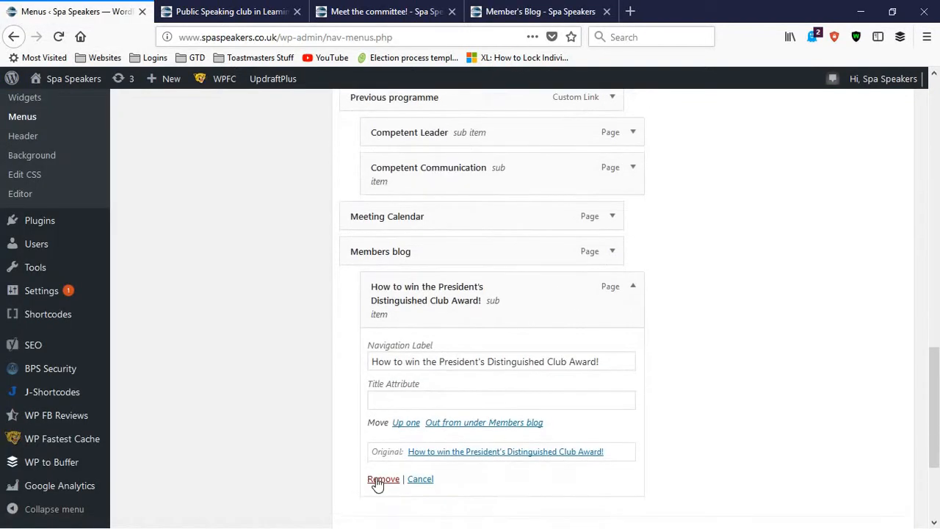
left_click(377, 480)
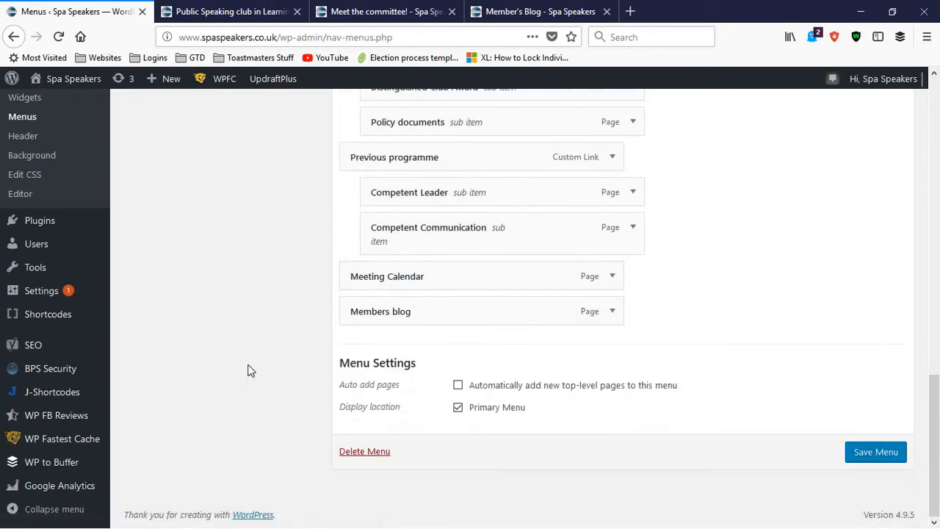
Review the Master Menu structure up to Member benefits and return to the dashboard home, leaving the Menus page without saving
scroll(461, 247, "up", 2)
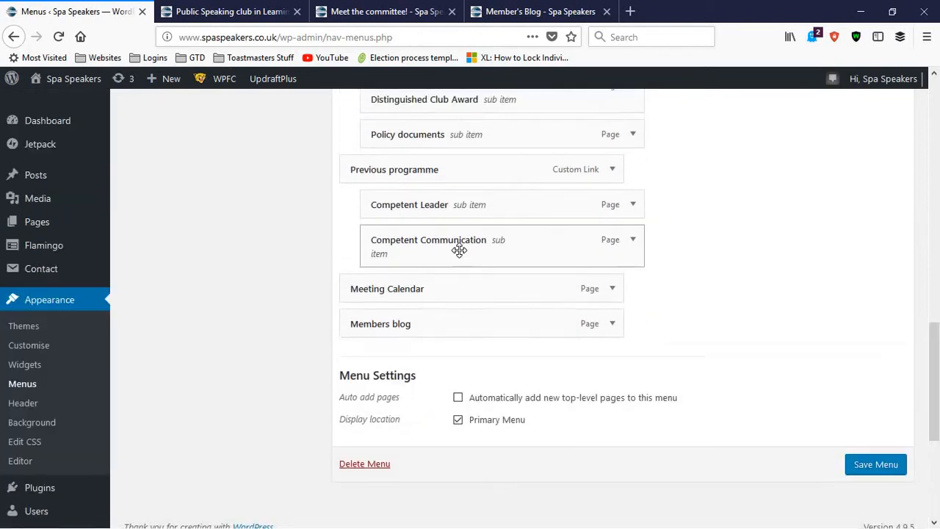
scroll(453, 249, "up", 1)
mouse_move(430, 279)
left_mouse_down()
mouse_move(434, 308)
mouse_move(439, 268)
left_mouse_up()
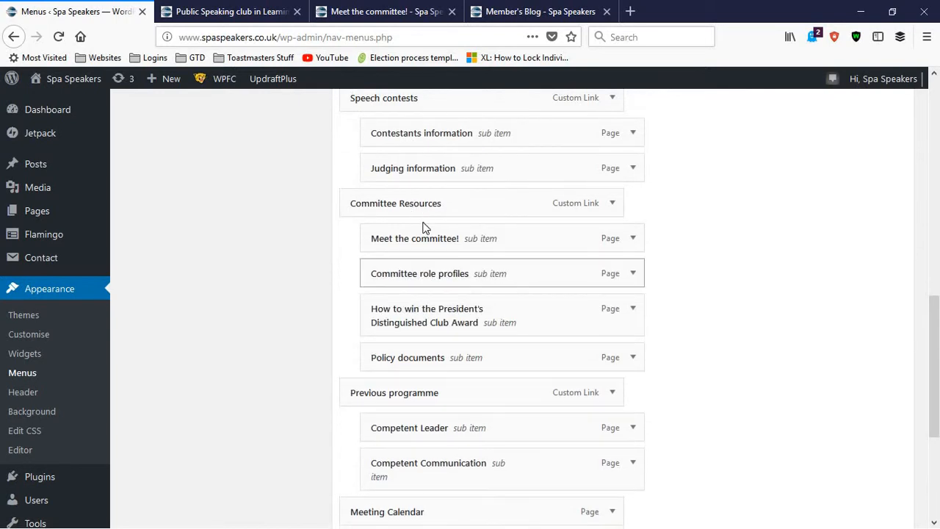
scroll(418, 229, "up", 4)
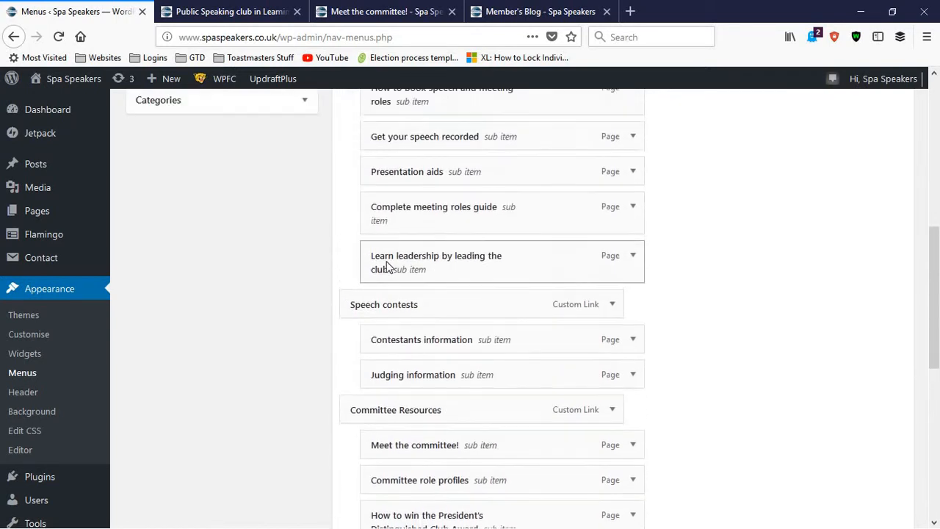
scroll(468, 258, "up", 2)
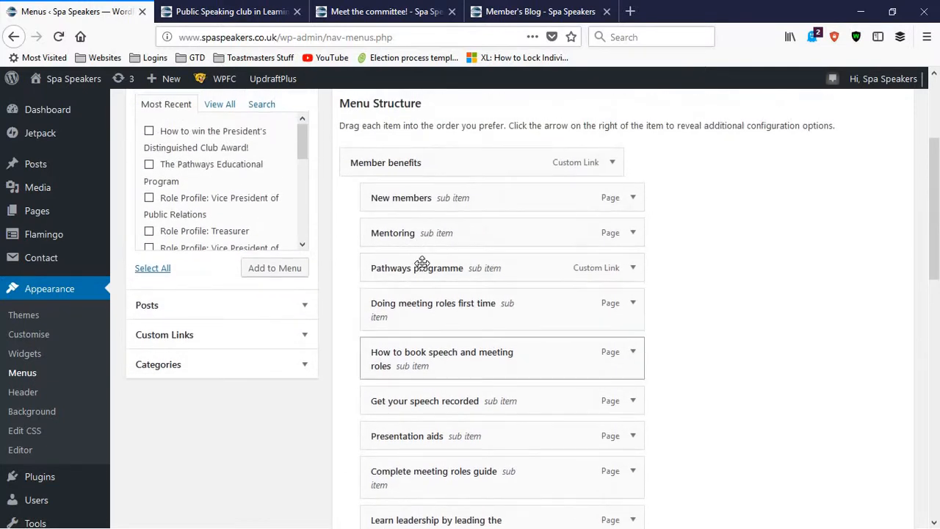
mouse_move(423, 273)
left_mouse_down()
mouse_move(424, 254)
mouse_move(426, 276)
left_mouse_up()
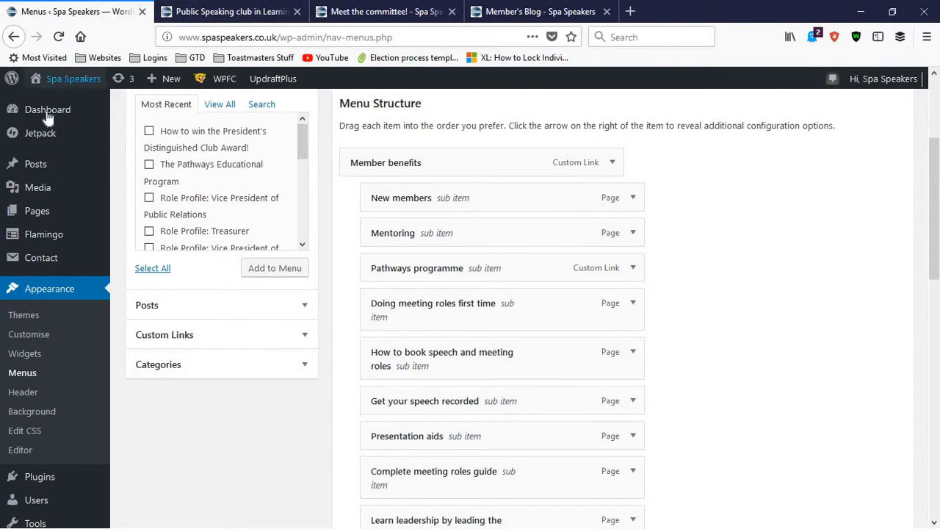
mouse_move(47, 114)
left_click(132, 118)
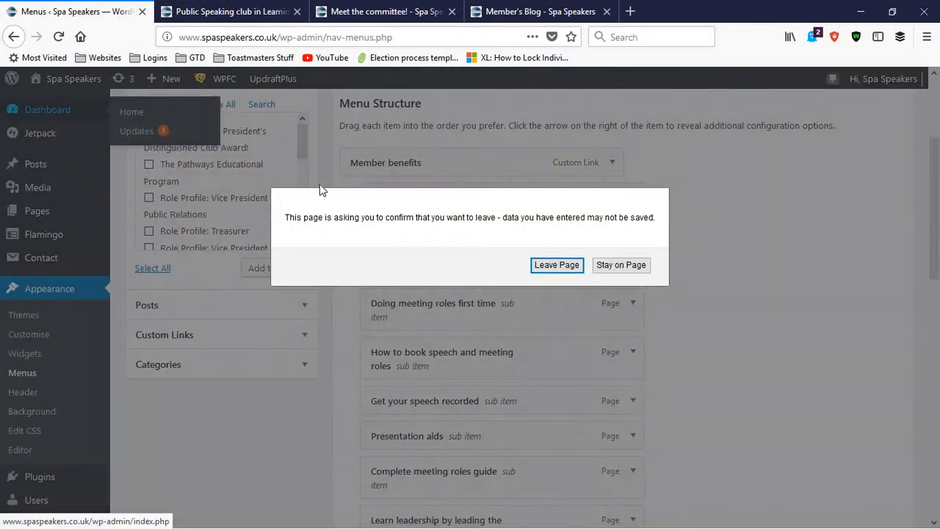
left_click(576, 266)
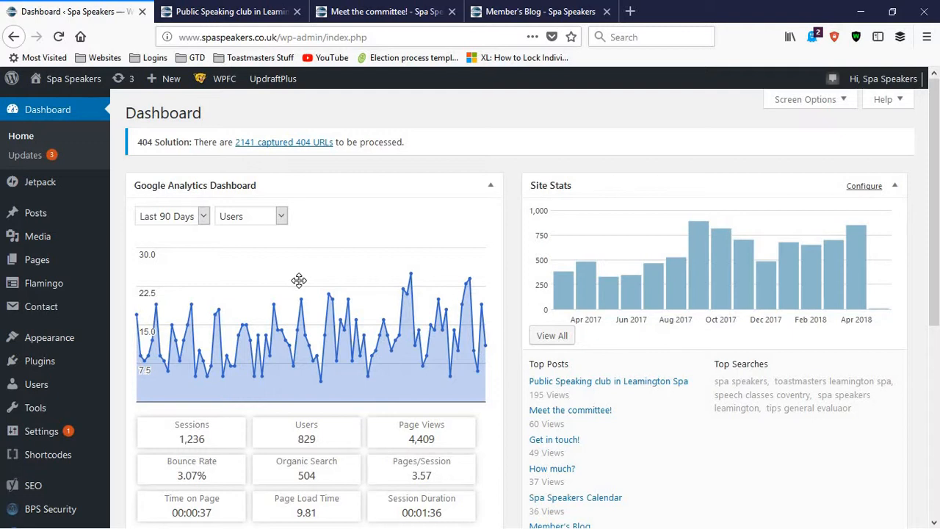
Open the "Evaluate to Motivate" post from the public Member's Blog and examine the author bio at its end
left_click(561, 10)
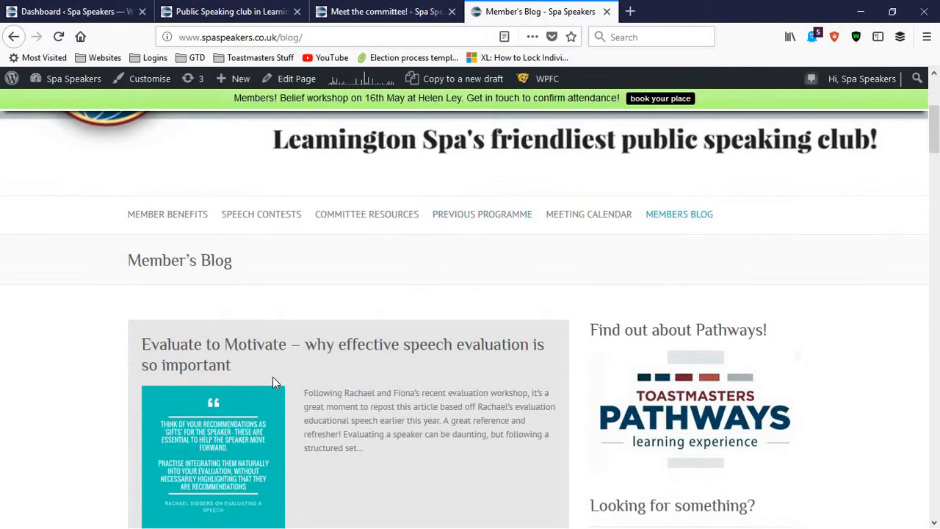
left_click(266, 355)
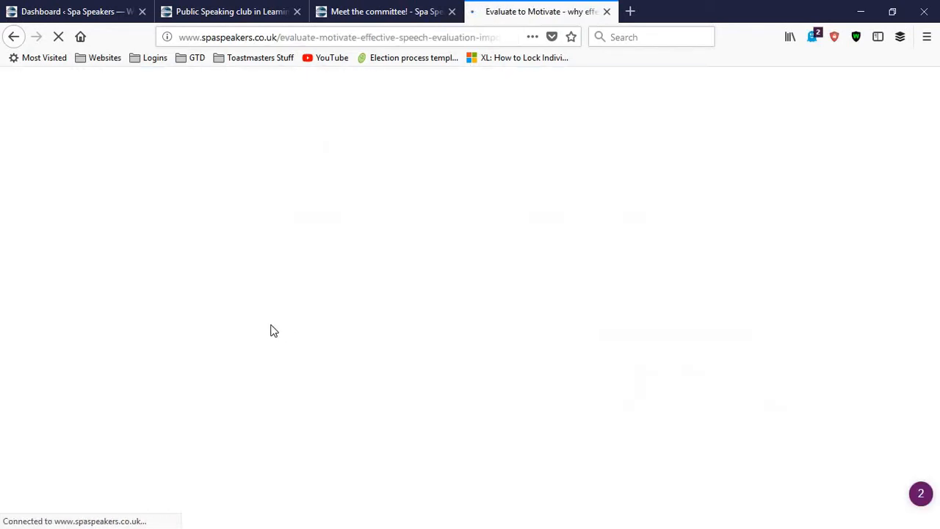
scroll(279, 328, "down", 15)
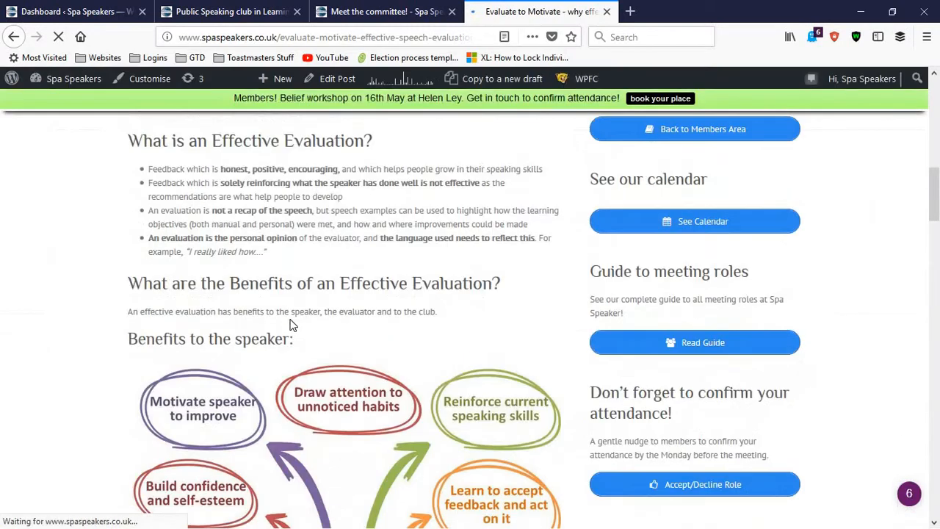
scroll(294, 328, "down", 20)
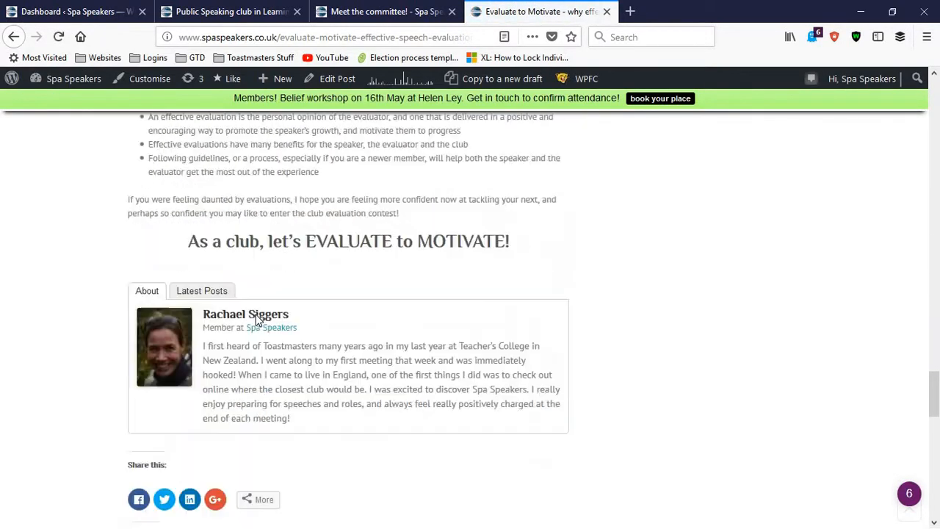
scroll(128, 290, "up", 3)
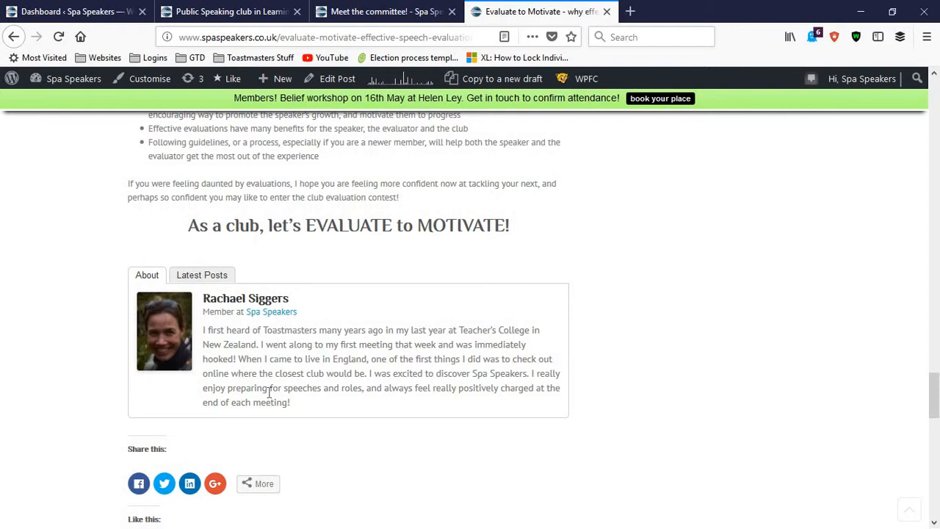
Return to the WordPress dashboard and open the All Users list in a new tab
left_click(56, 13)
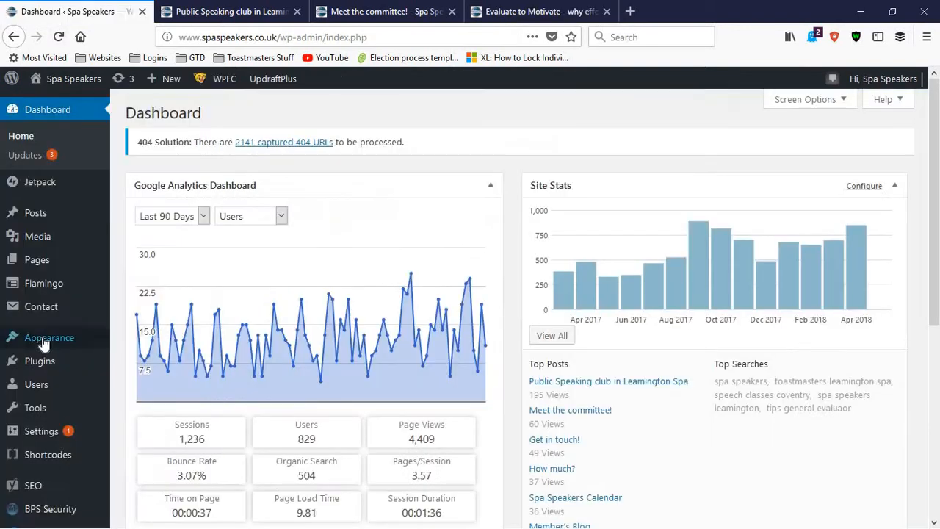
scroll(44, 337, "down", 2)
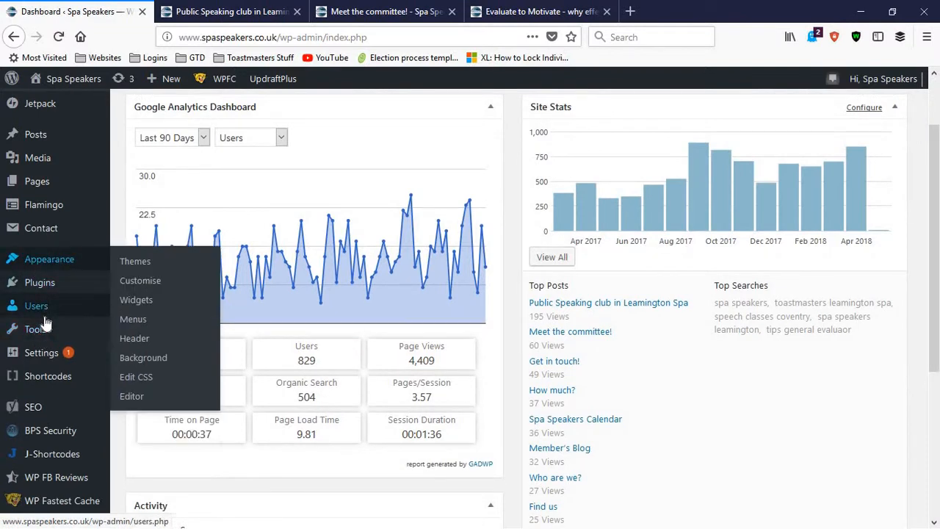
scroll(44, 323, "down", 4)
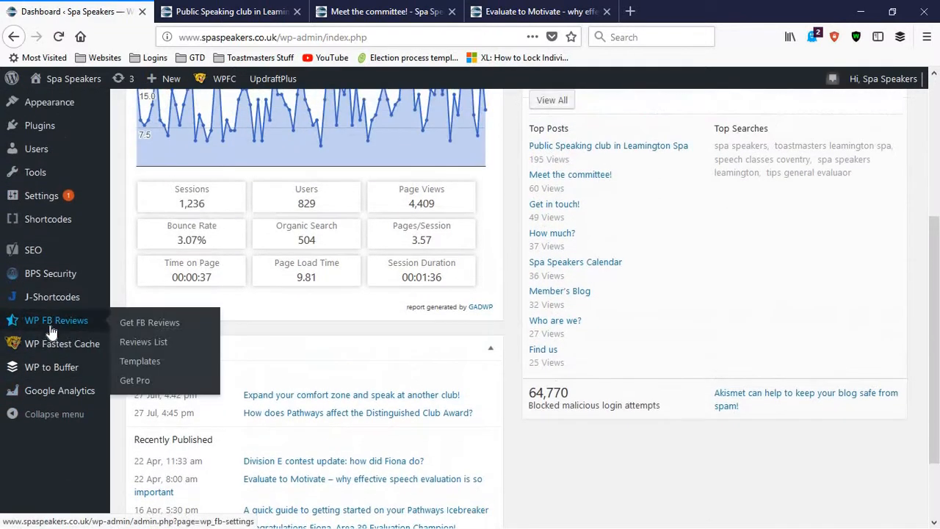
scroll(52, 332, "up", 2)
mouse_move(35, 233)
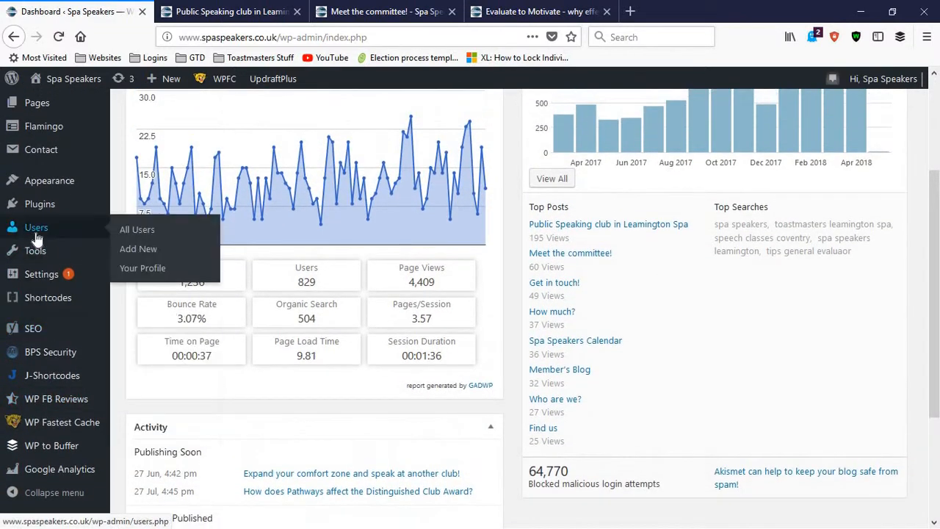
right_click(127, 233)
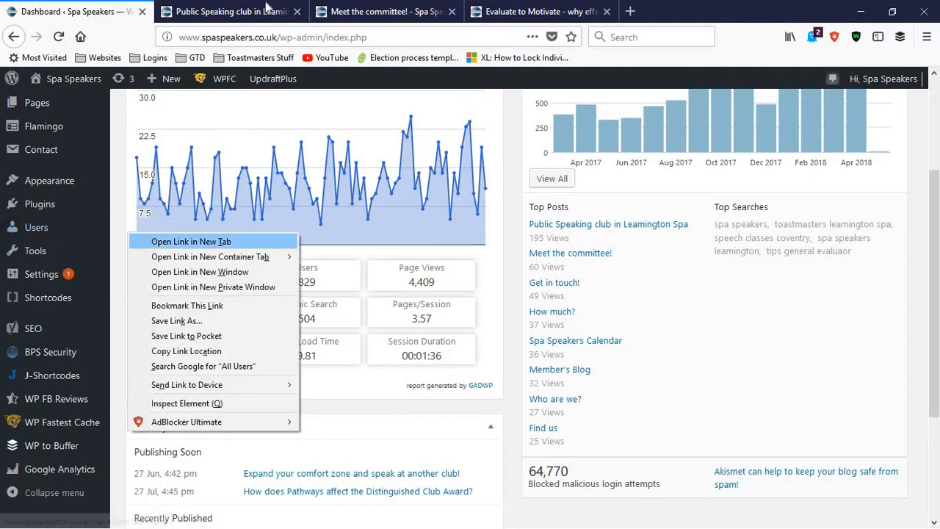
left_click(154, 242)
Close the three public Spa Speakers site tabs, keeping the dashboard and the Users list open
left_click(426, 13)
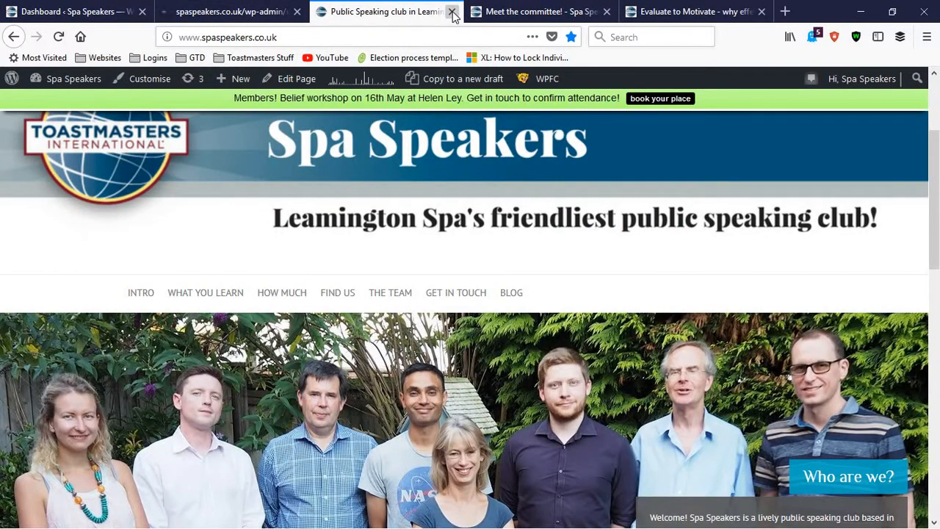
left_click(451, 11)
left_click(452, 12)
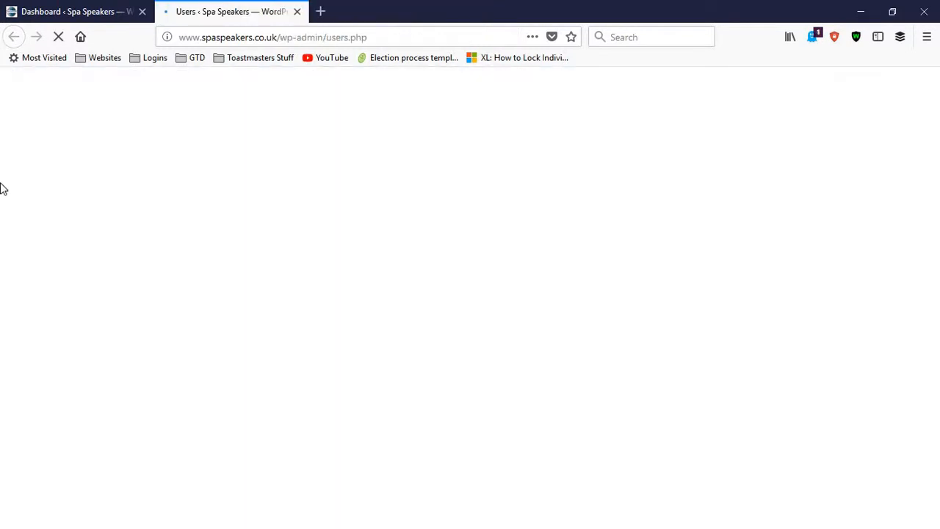
left_click(441, 11)
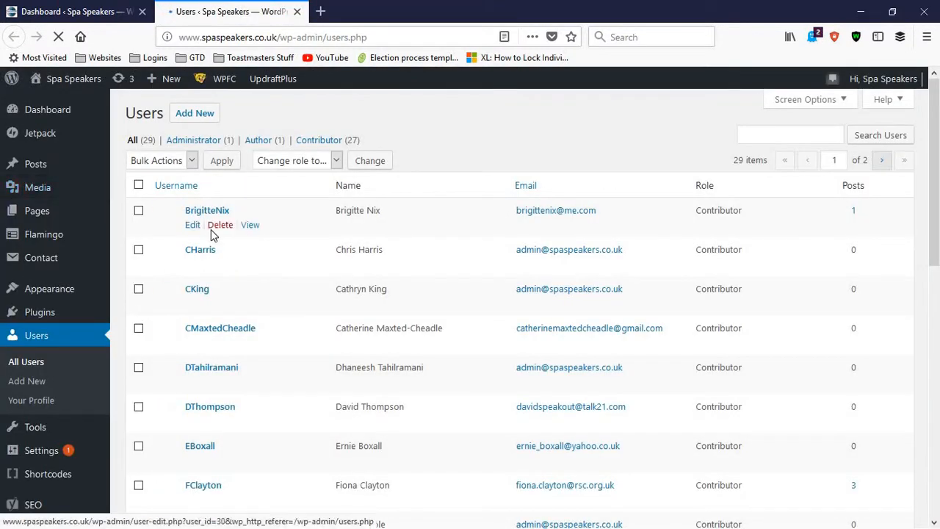
Look through the site's users list and open the Add New User form in a new tab
scroll(298, 353, "down", 6)
scroll(357, 474, "down", 2)
scroll(345, 465, "up", 8)
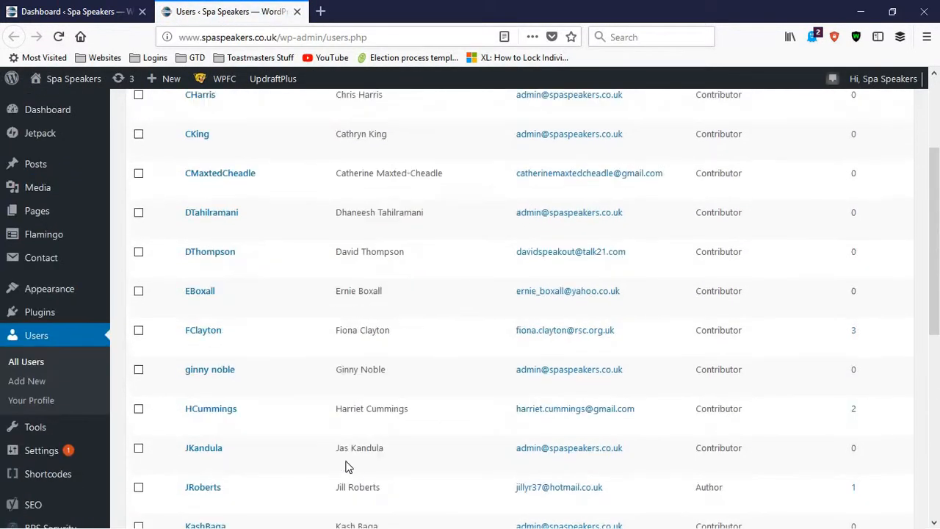
right_click(214, 115)
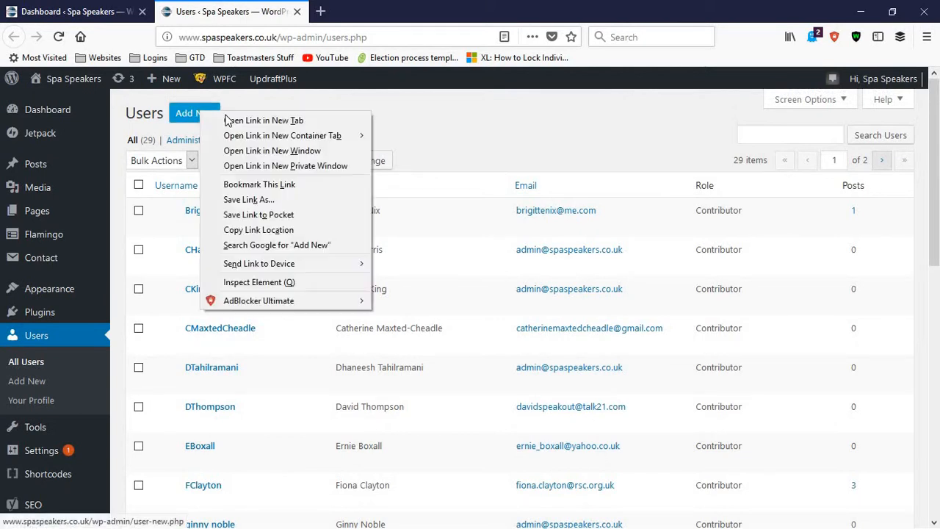
left_click(245, 122)
left_click(316, 8)
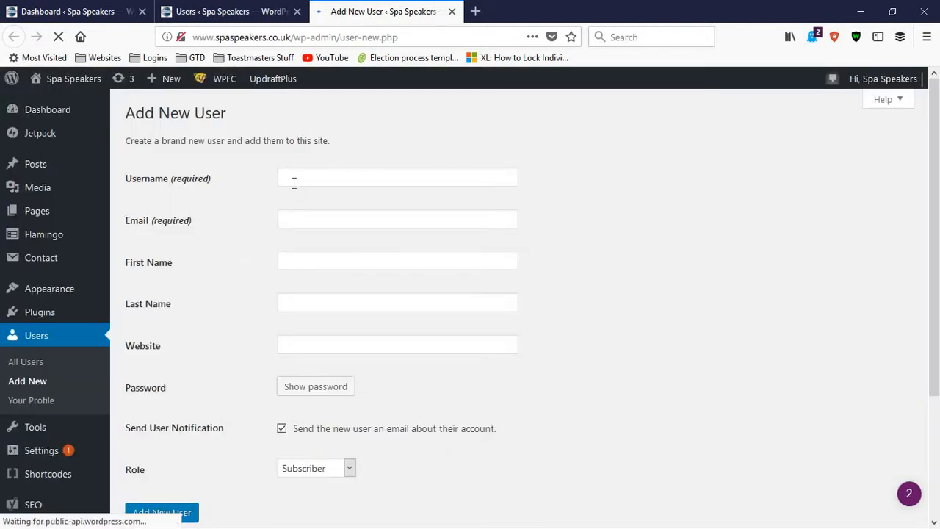
Examine the Add New User form's fields from username to website, and the options offered for the user's role
left_click(293, 182)
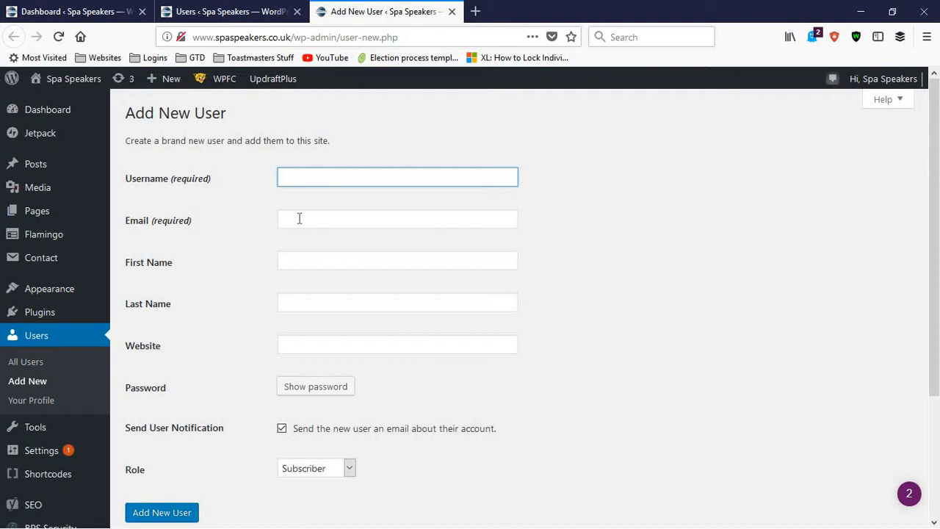
left_click(299, 218)
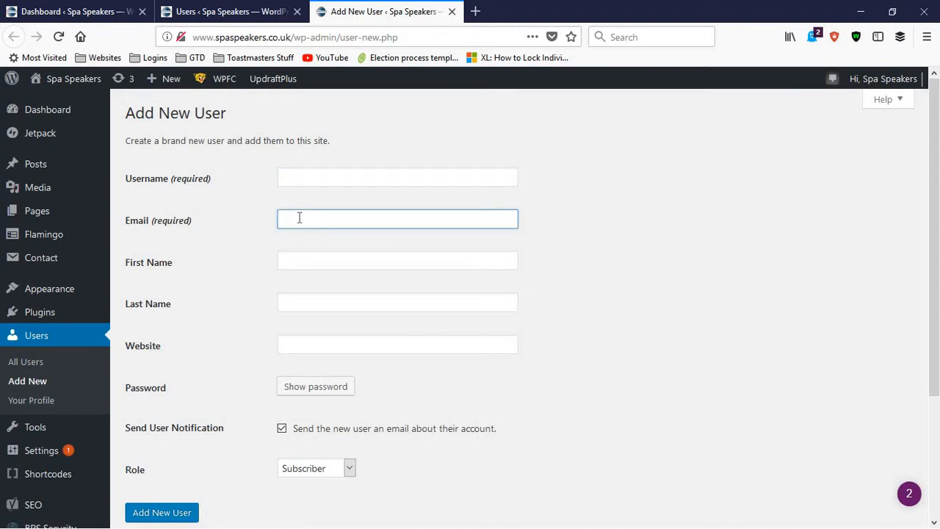
left_click(340, 223)
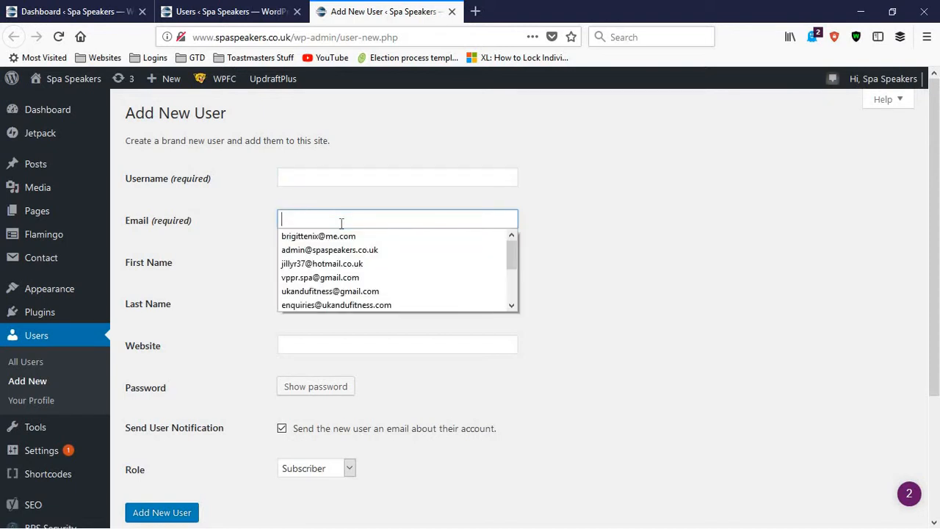
left_click(271, 226)
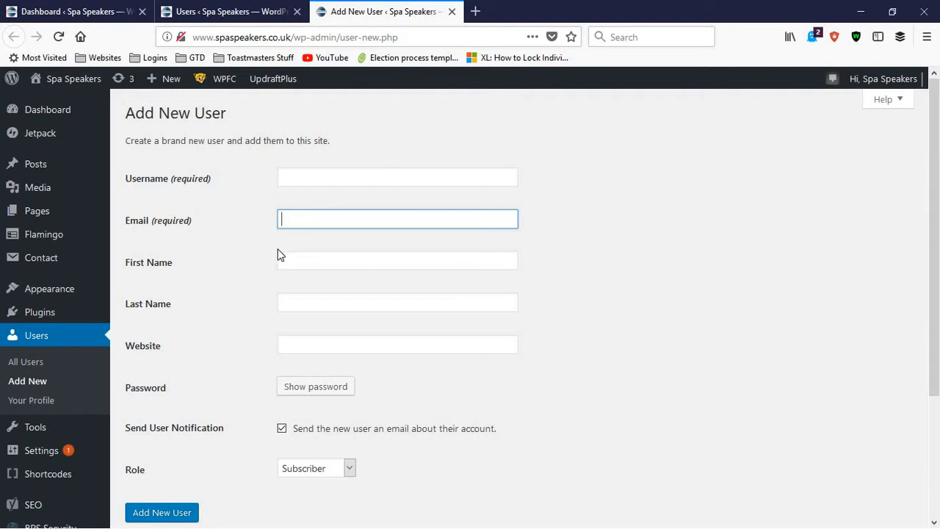
key("Tab")
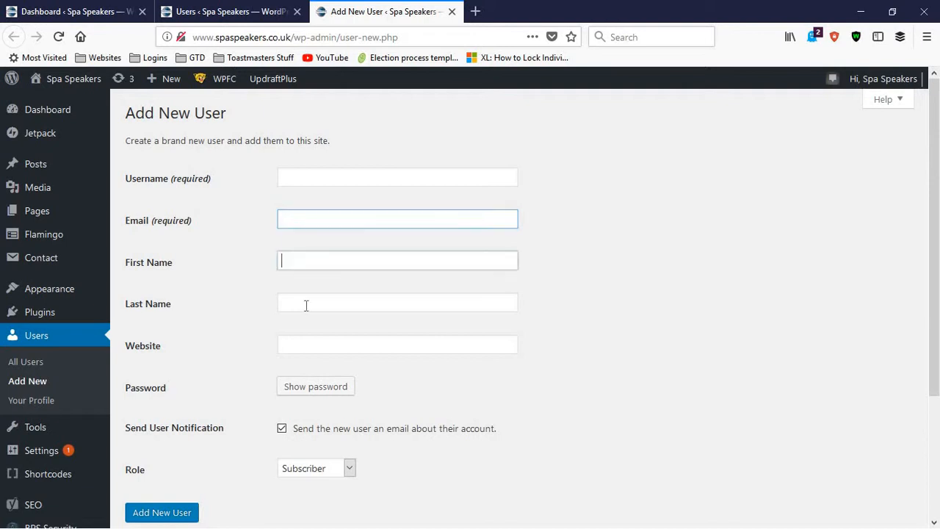
key("Tab")
key("Tab")
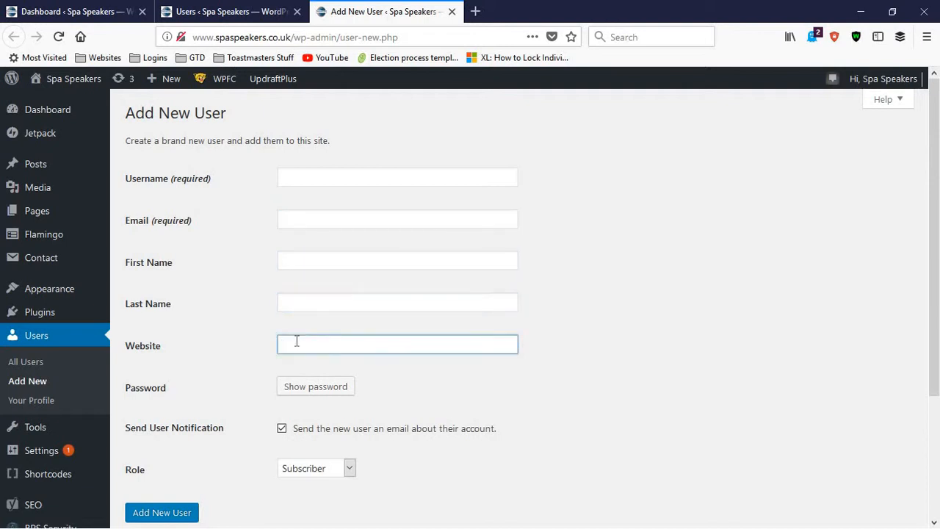
scroll(307, 340, "down", 2)
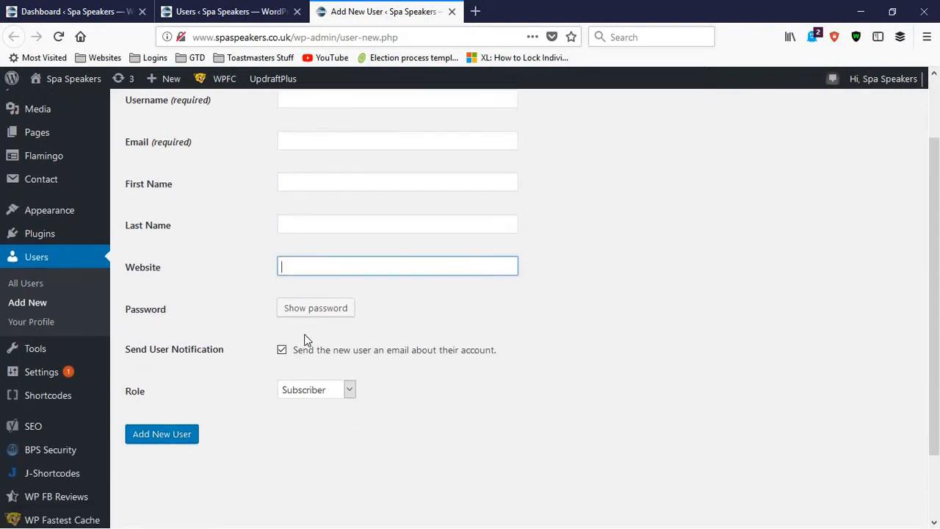
left_click(320, 391)
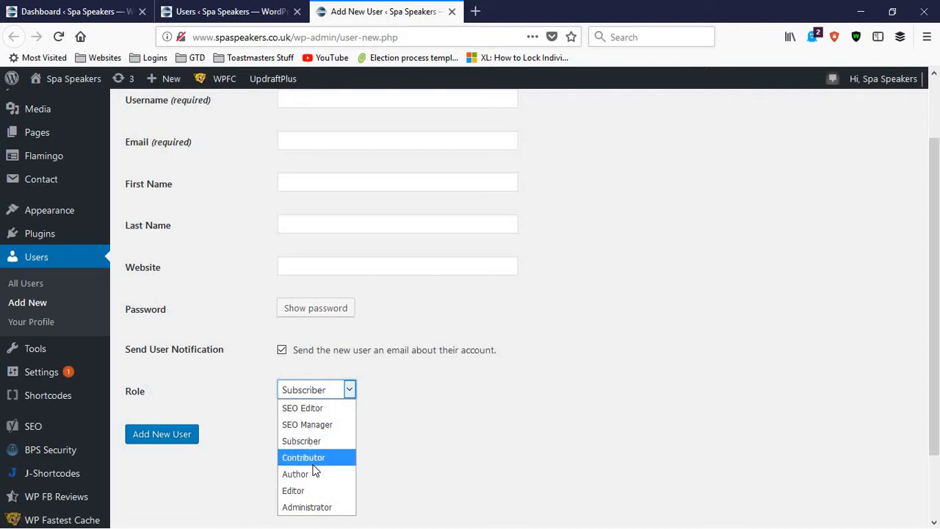
left_click(225, 401)
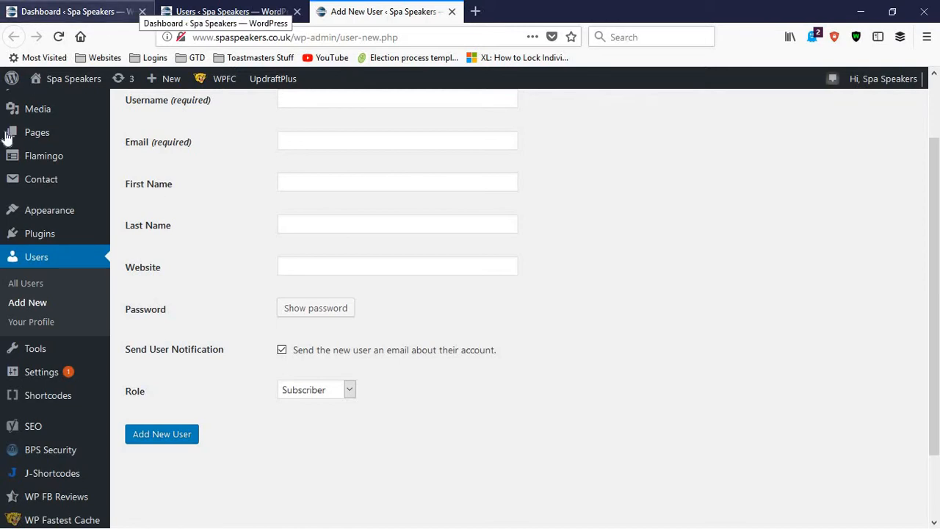
Return to the All Users list and open the Contributor account directly above the Author account for editing
left_click(34, 291)
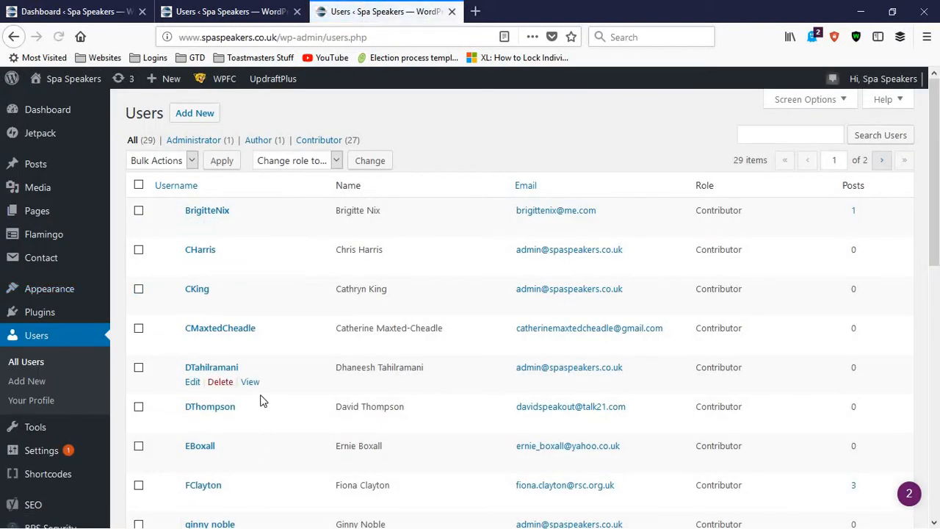
scroll(262, 401, "down", 4)
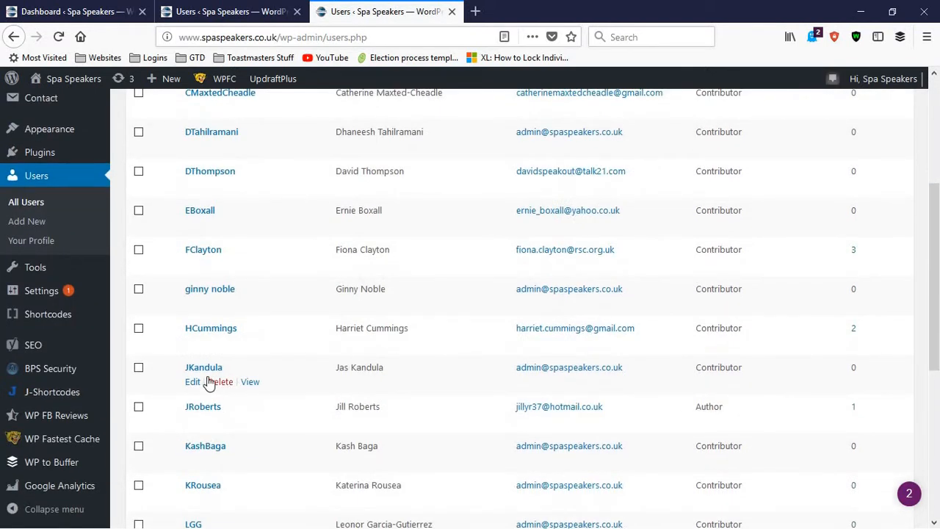
scroll(195, 308, "down", 1)
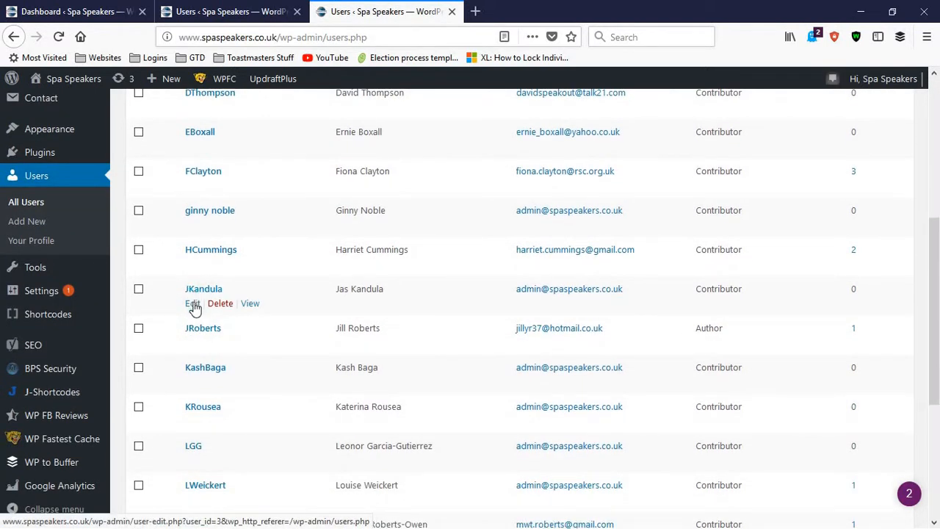
left_click(193, 304)
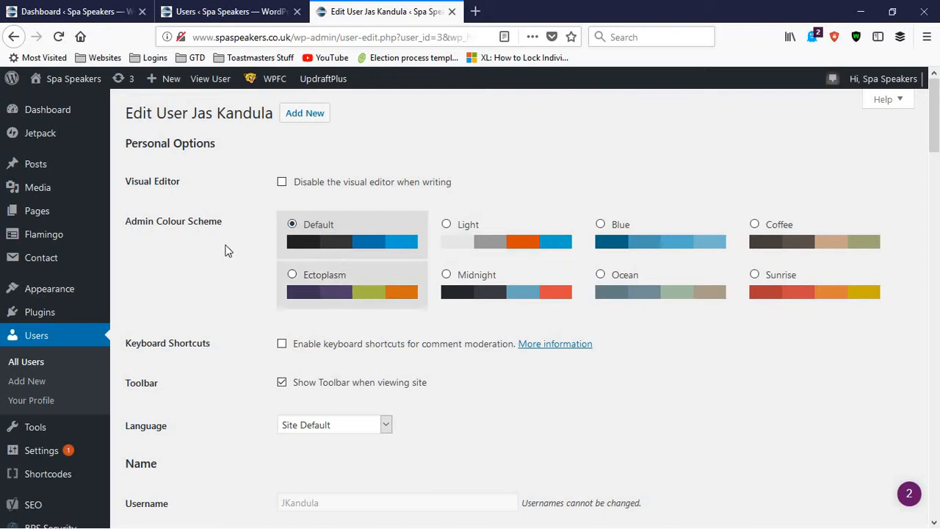
Look through the user's personal options, name and contact info down to the Starbox Settings for this Author section
scroll(252, 261, "down", 5)
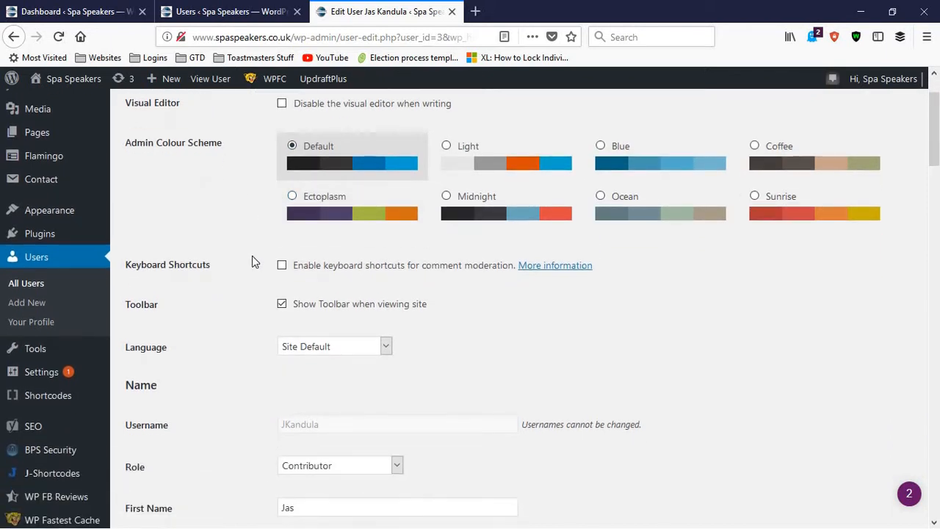
scroll(254, 262, "down", 5)
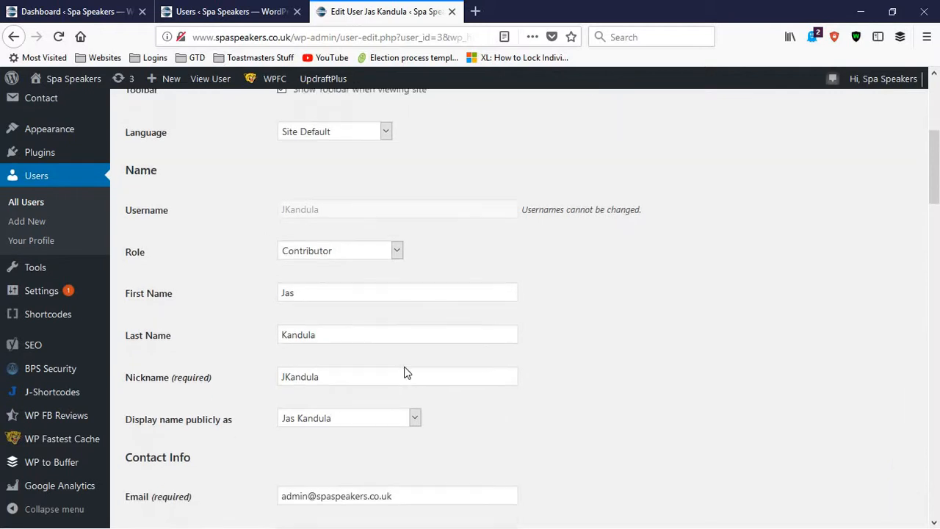
scroll(340, 345, "down", 7)
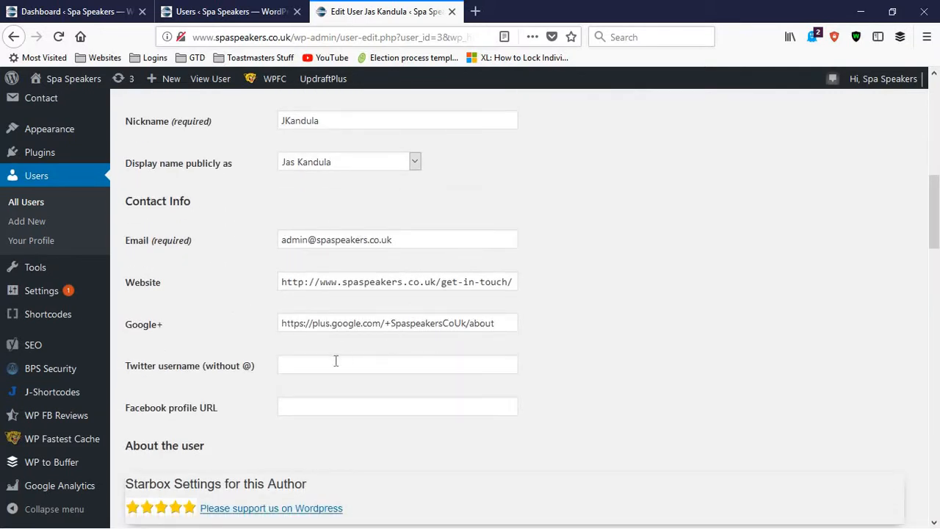
scroll(269, 279, "down", 4)
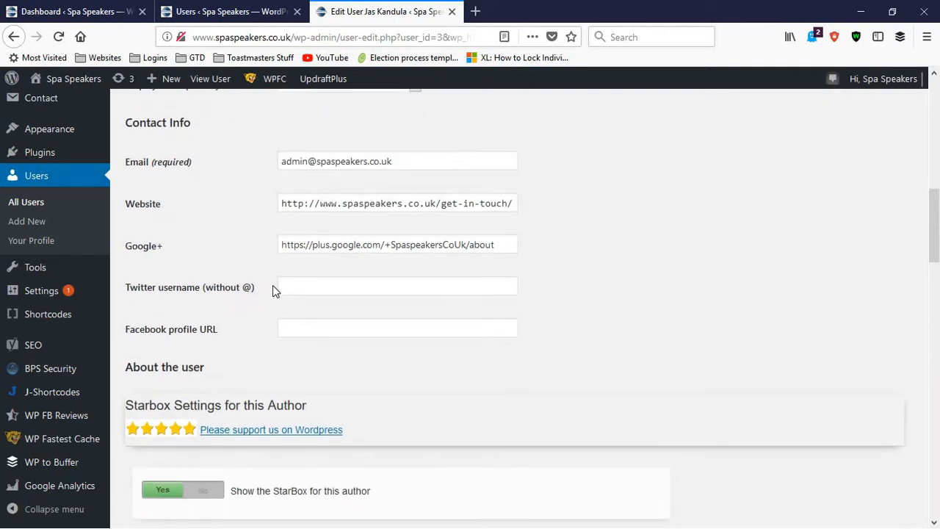
scroll(272, 290, "down", 1)
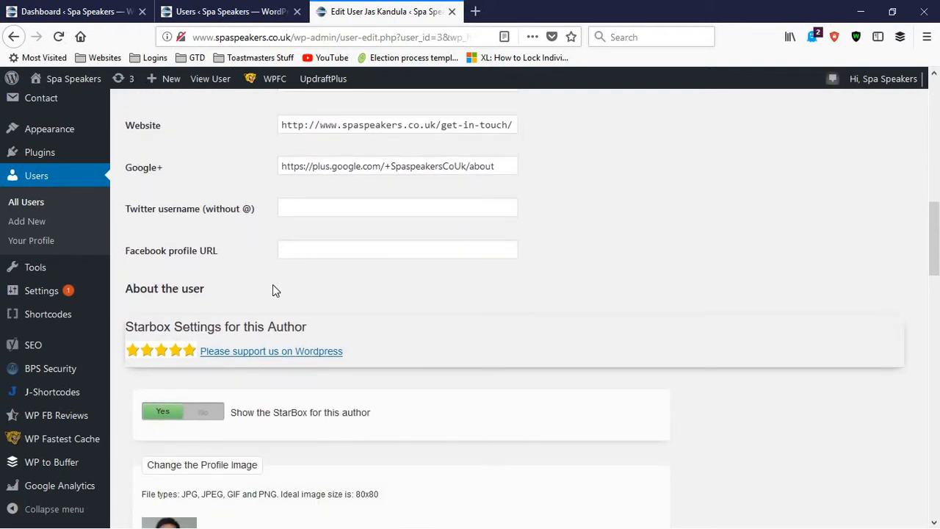
scroll(272, 290, "up", 2)
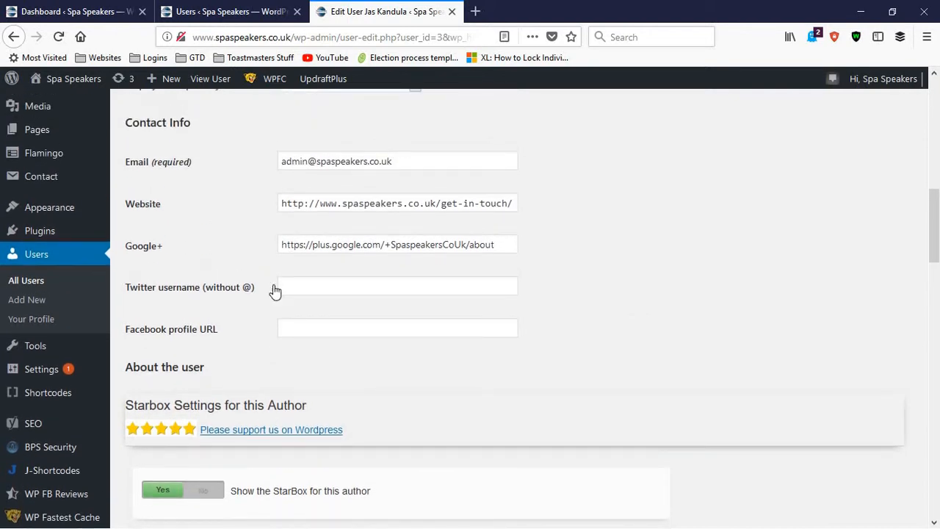
scroll(272, 290, "down", 5)
scroll(274, 292, "down", 4)
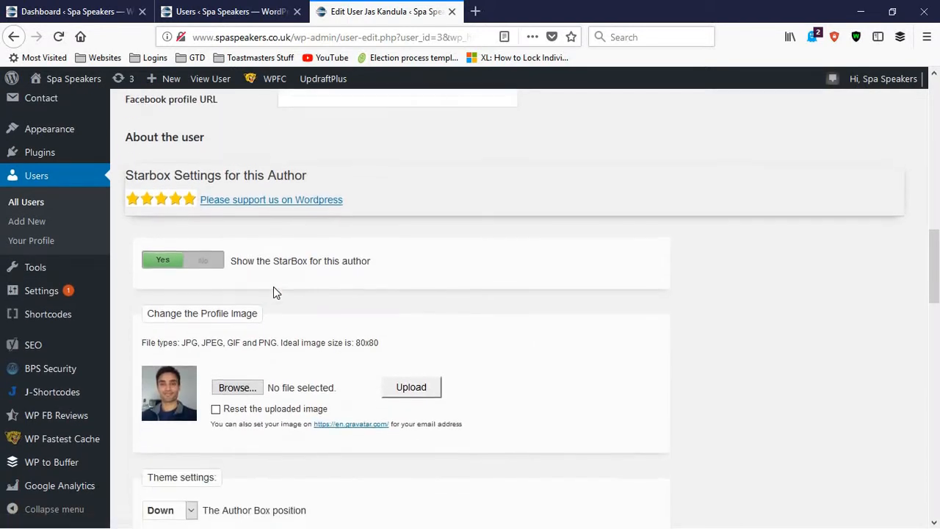
scroll(273, 290, "down", 1)
scroll(147, 177, "up", 2)
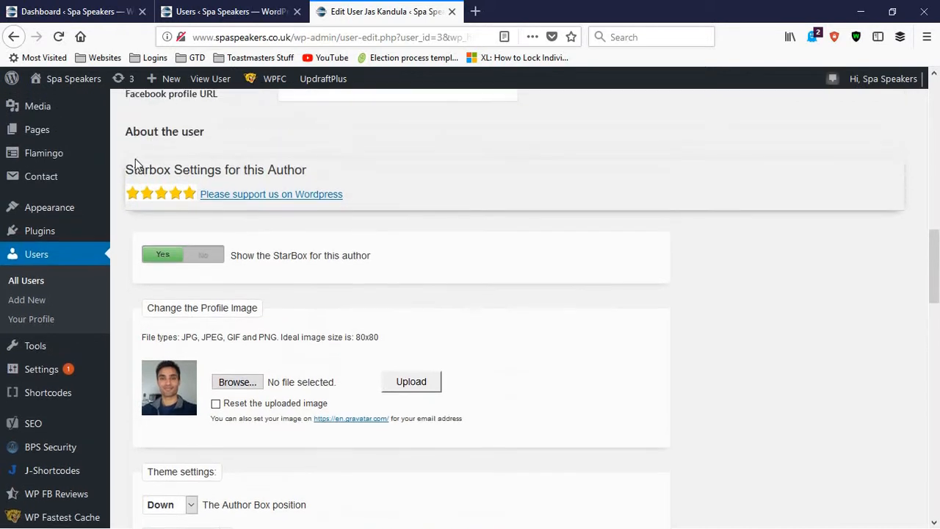
left_click_drag(133, 171, 317, 187)
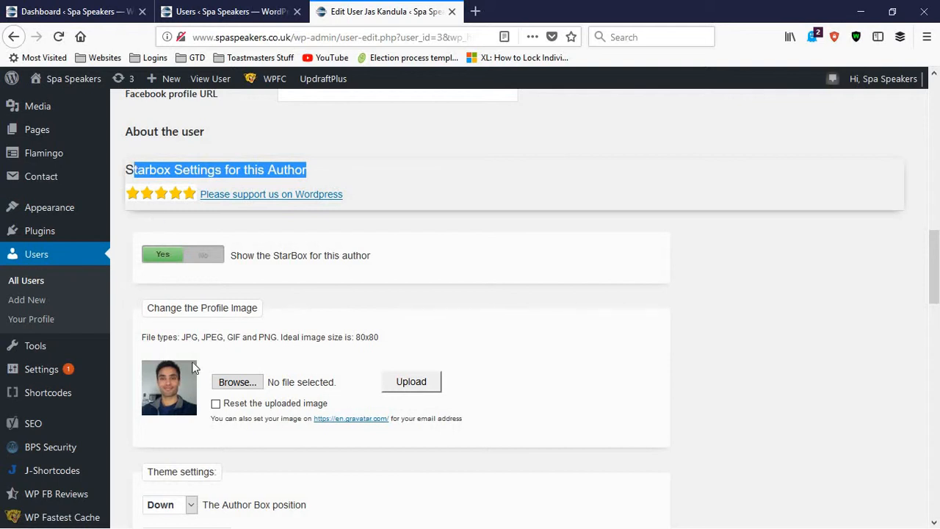
Look at how a profile image is chosen from disk without selecting a file, and check the ideal image size
scroll(204, 371, "down", 1)
scroll(203, 370, "down", 1)
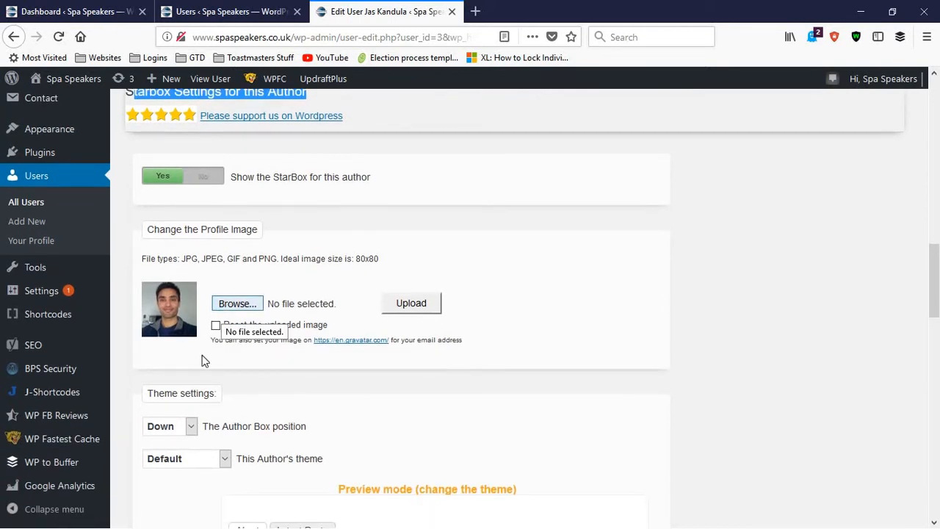
left_click(234, 307)
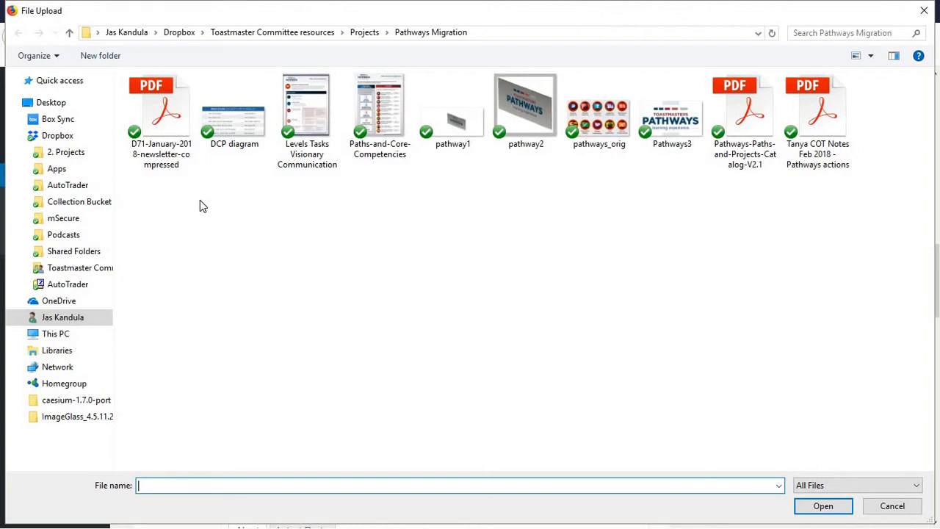
left_click(911, 512)
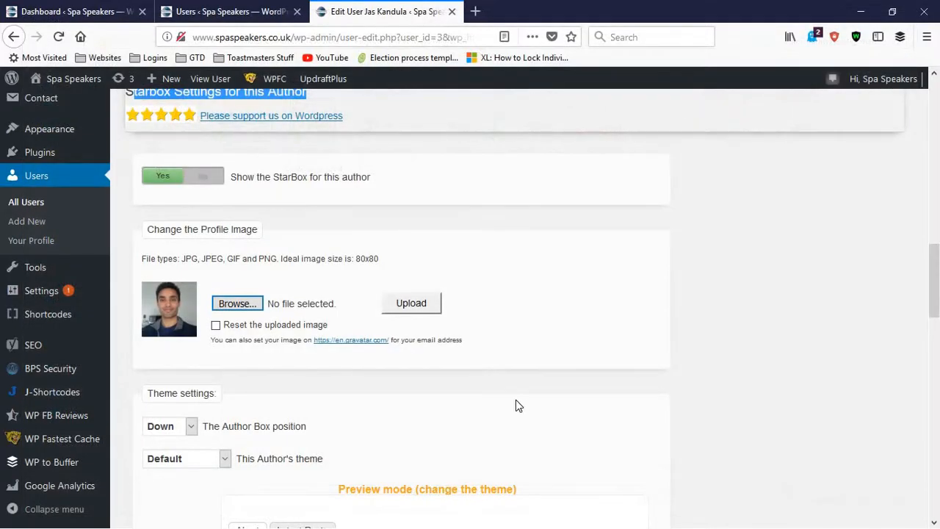
left_click_drag(356, 258, 381, 261)
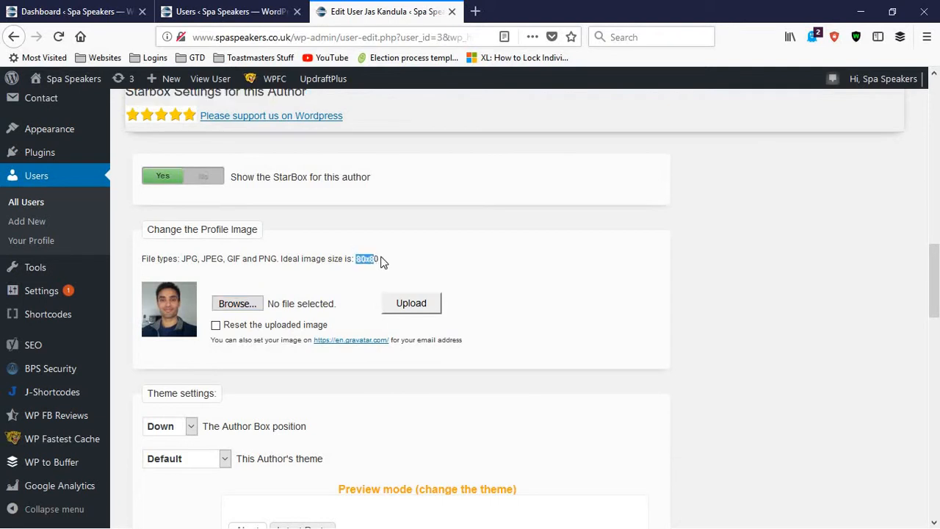
left_click(362, 260)
double_click(372, 259)
left_click(364, 276)
Examine the author box theme settings and preview, and the job title, company and biographical info fields
scroll(397, 371, "down", 3)
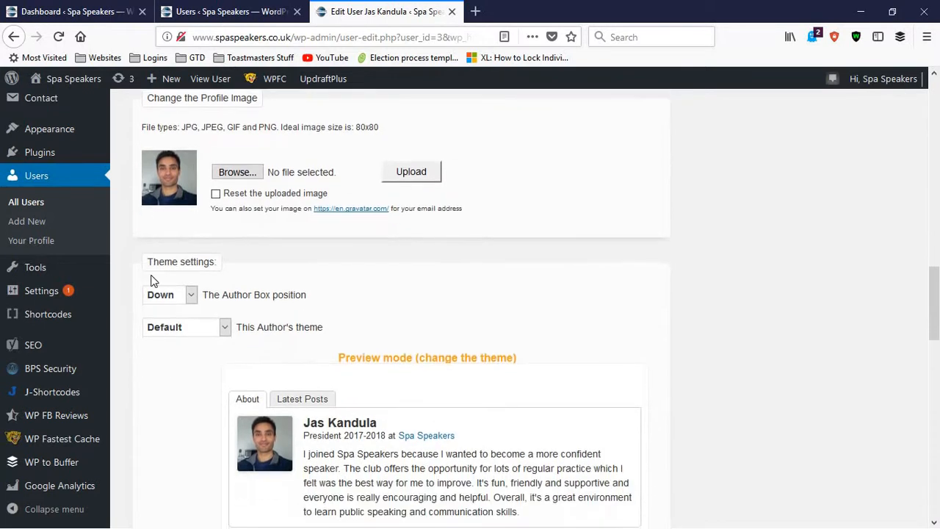
scroll(152, 280, "down", 1)
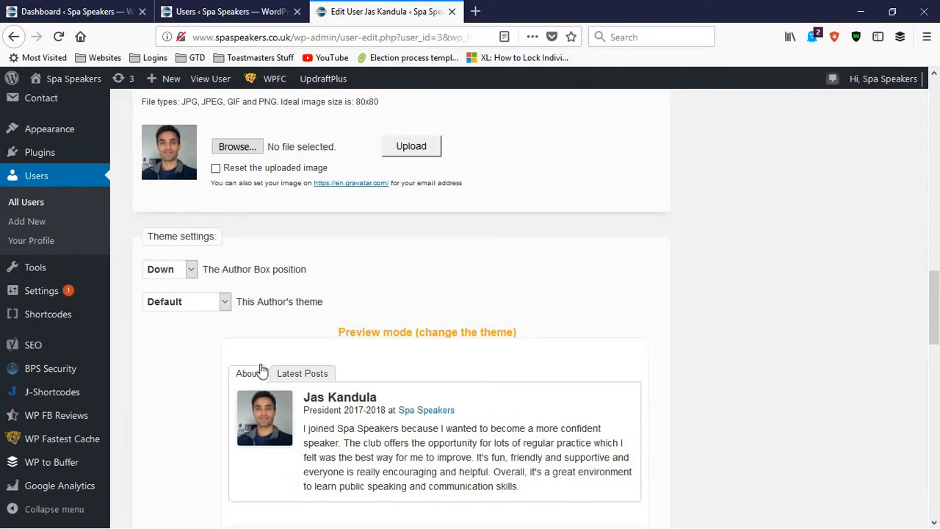
scroll(294, 323, "down", 2)
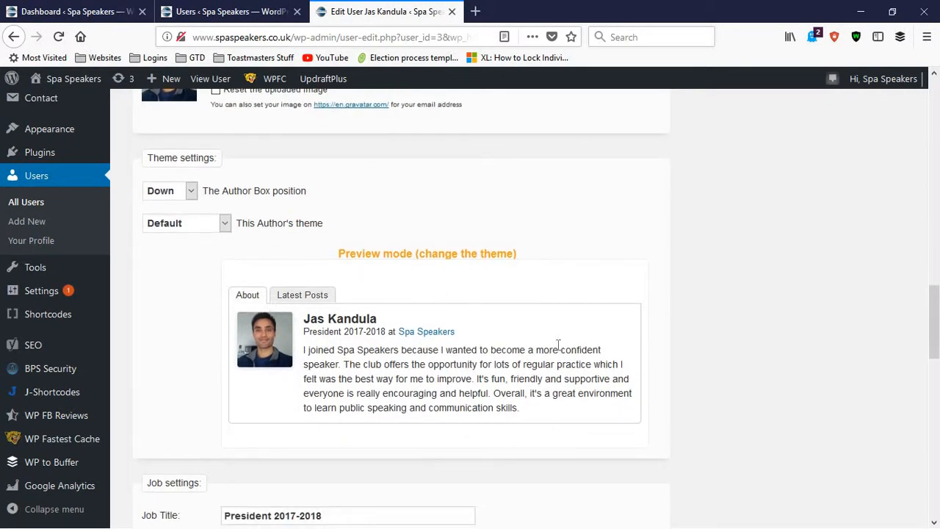
scroll(448, 382, "down", 4)
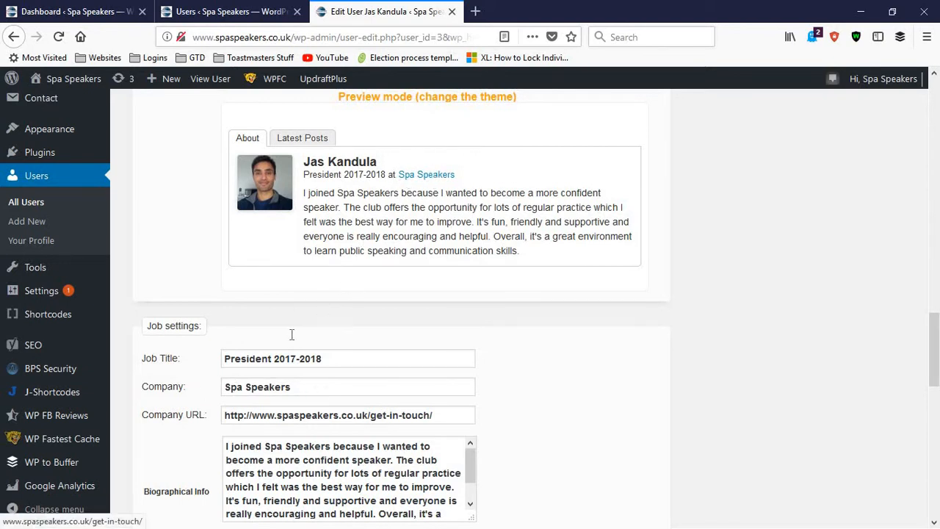
scroll(292, 334, "down", 2)
scroll(329, 273, "up", 3)
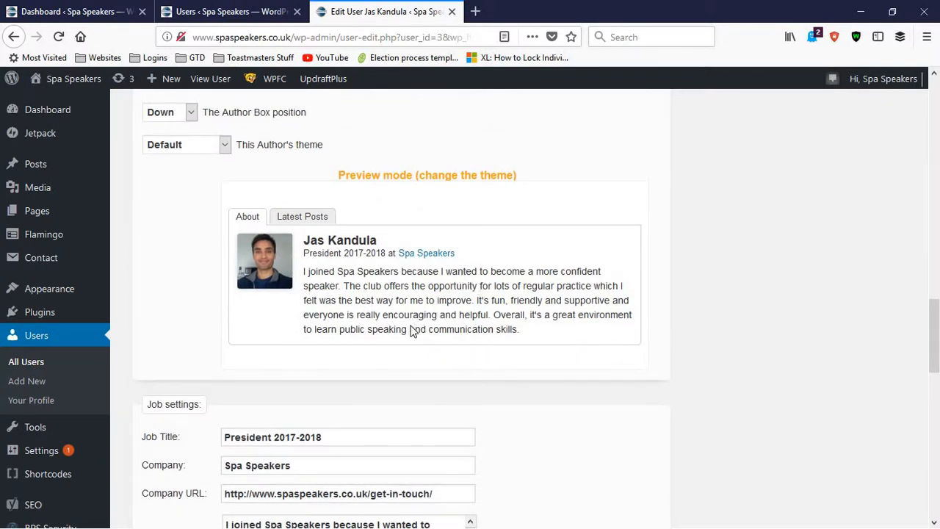
scroll(345, 323, "down", 4)
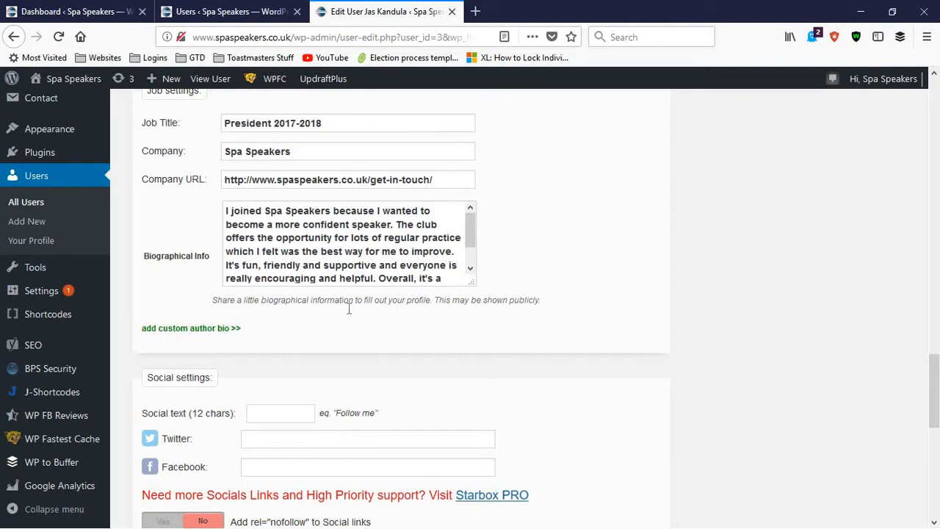
scroll(348, 311, "up", 3)
scroll(302, 326, "down", 3)
scroll(302, 326, "down", 1)
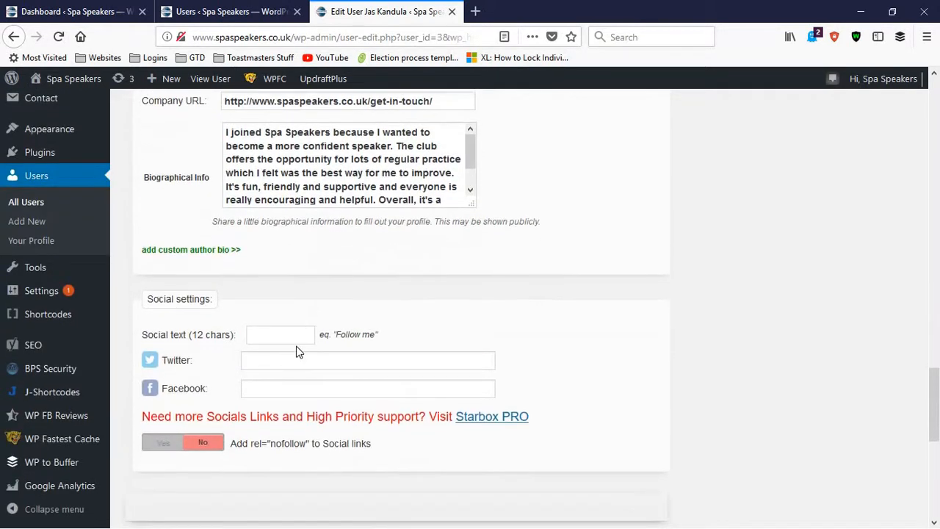
Examine the Twitter and Facebook fields in the social settings, and the account management and Yoast SEO settings below
left_click(267, 358)
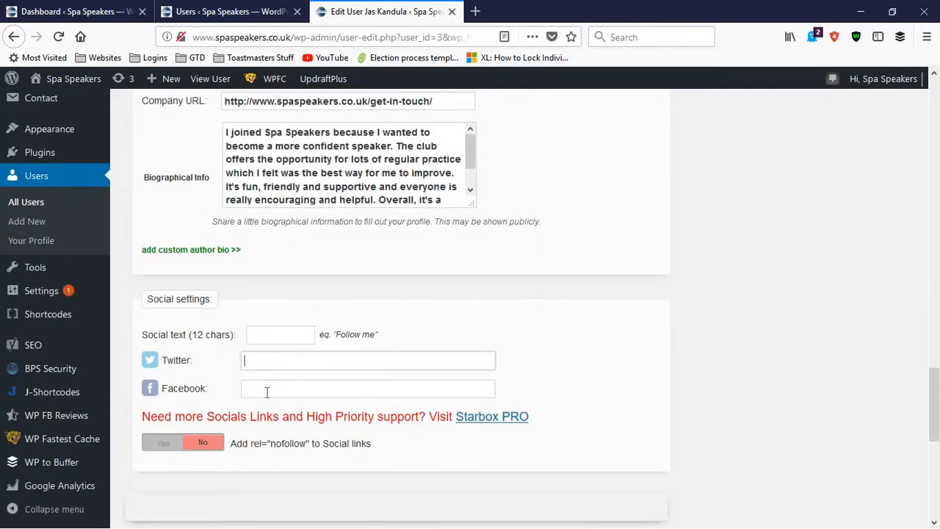
left_click(267, 392)
left_click(269, 359)
scroll(283, 394, "down", 4)
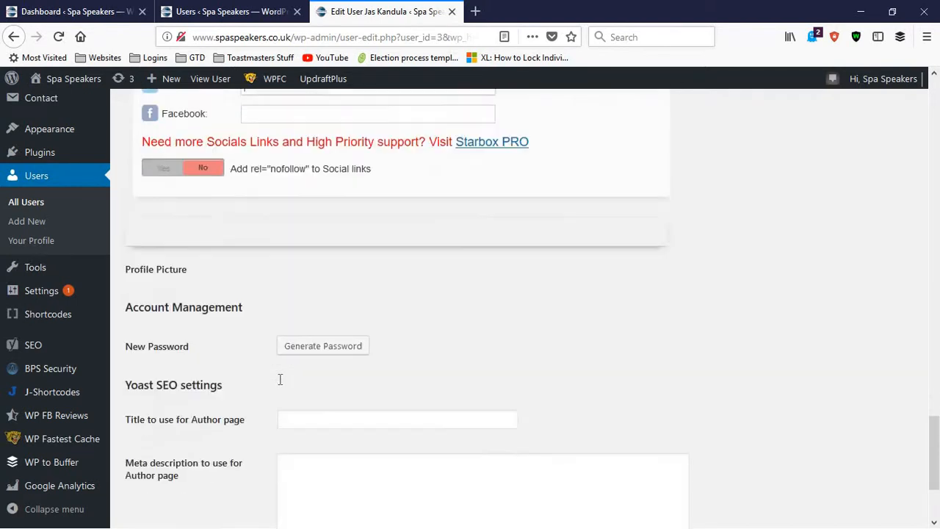
scroll(279, 381, "up", 2)
scroll(279, 382, "down", 4)
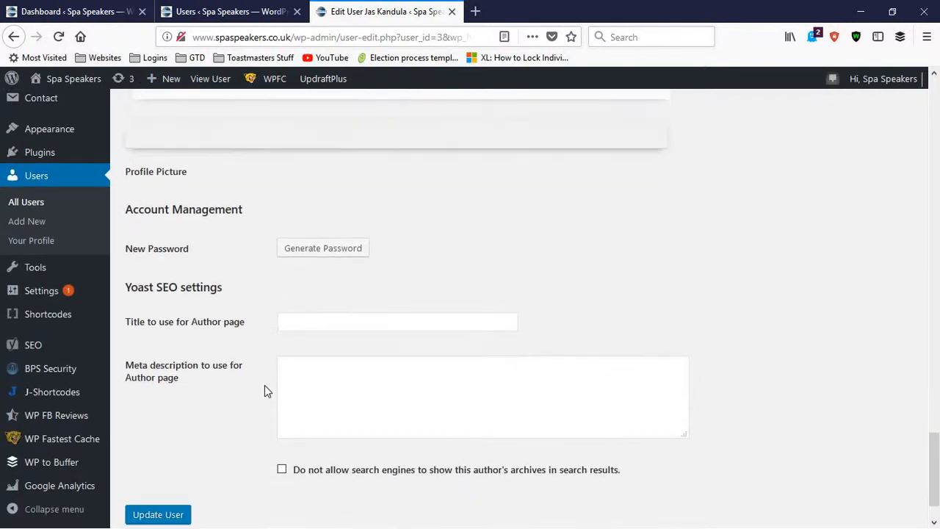